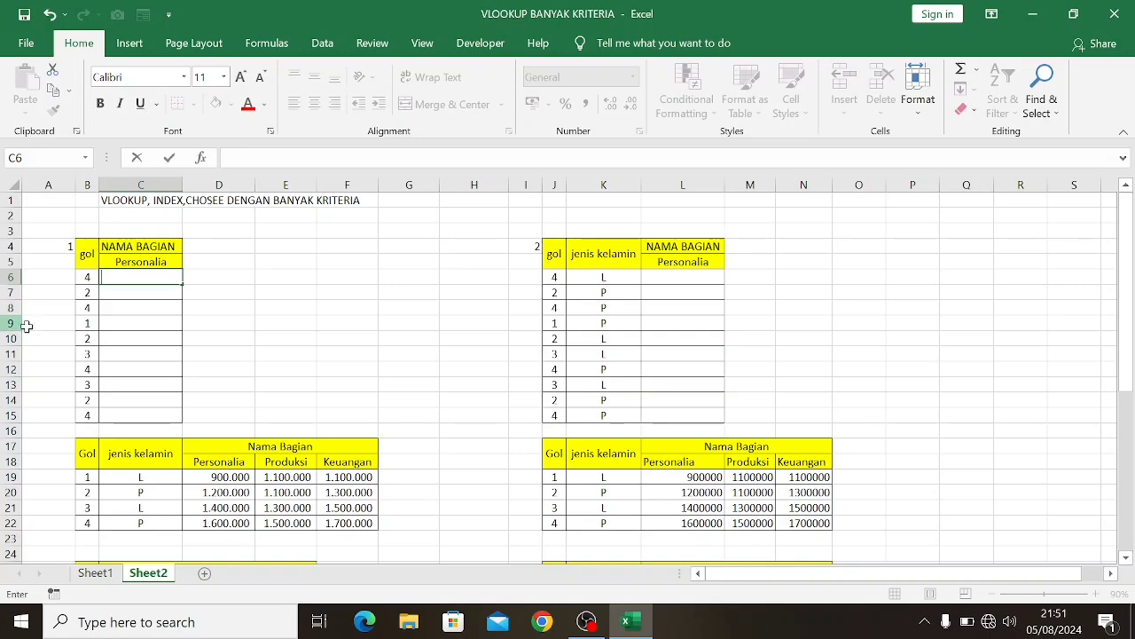
Examine the four numbered exercise tables and their Gol reference tables on Sheet2
scroll(177, 291, down, 1)
scroll(177, 291, down, 2)
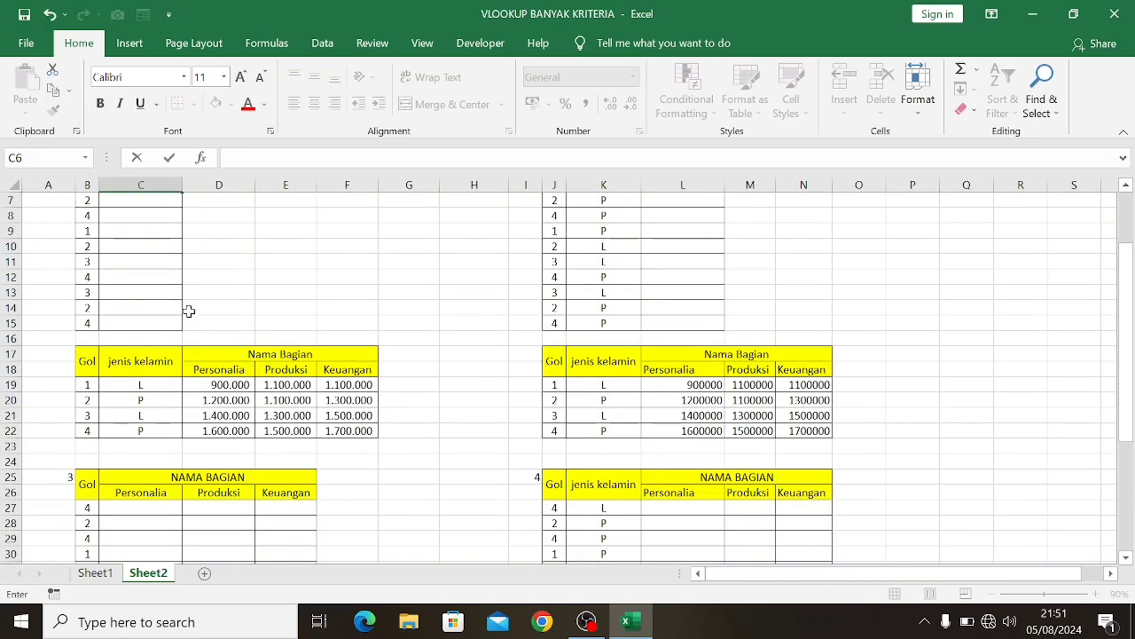
scroll(189, 311, up, 2)
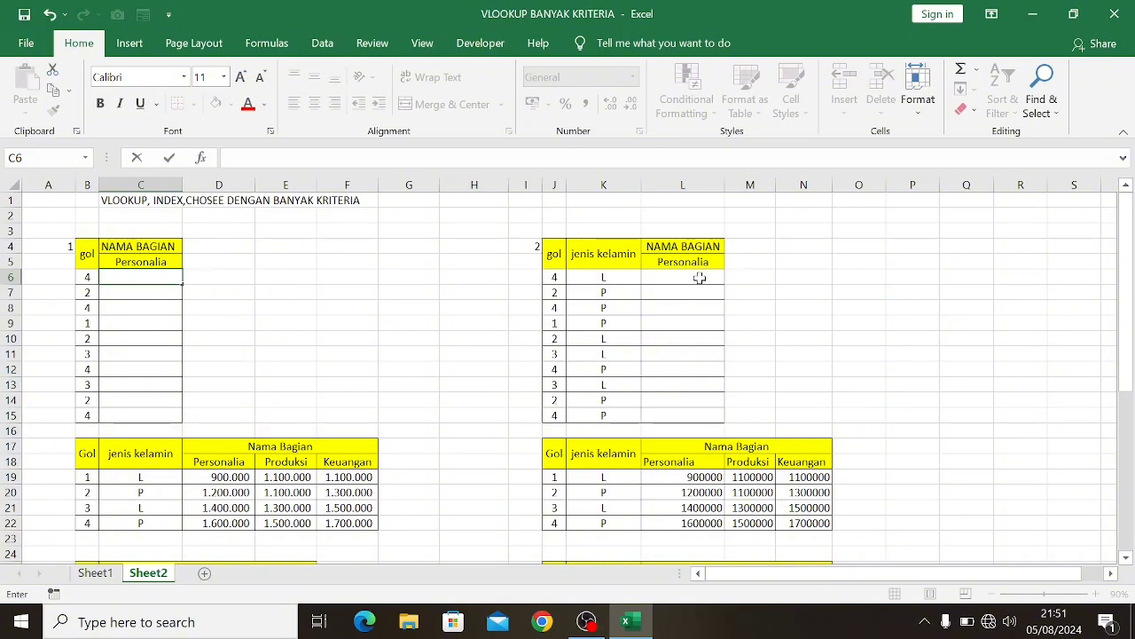
scroll(611, 296, down, 3)
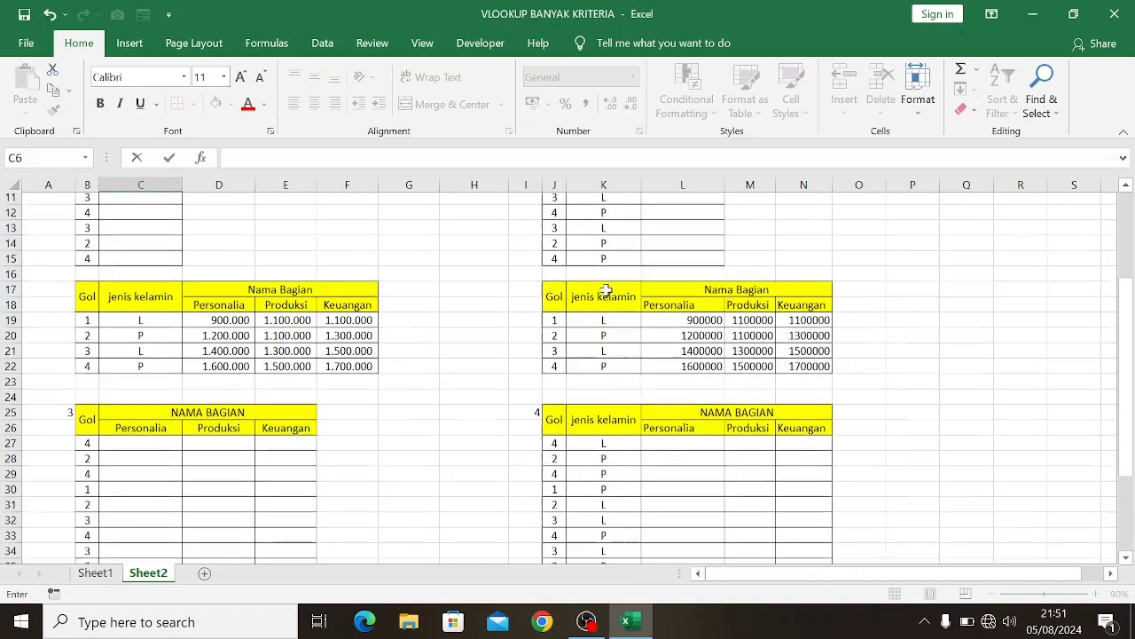
scroll(606, 290, down, 2)
scroll(121, 381, down, 1)
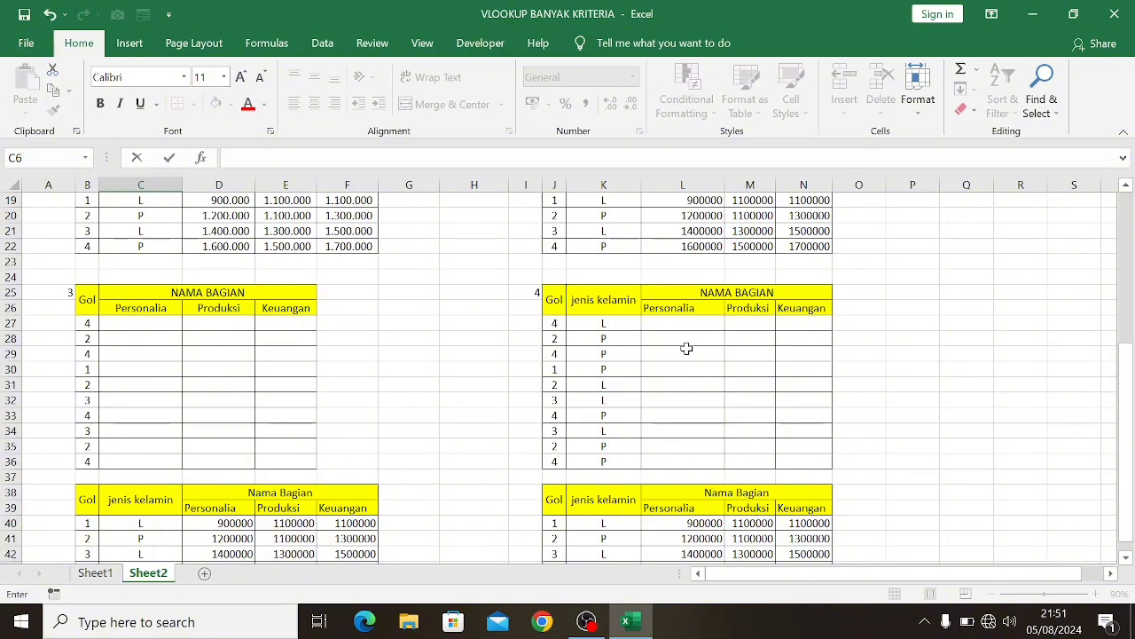
scroll(585, 411, down, 1)
scroll(584, 412, up, 6)
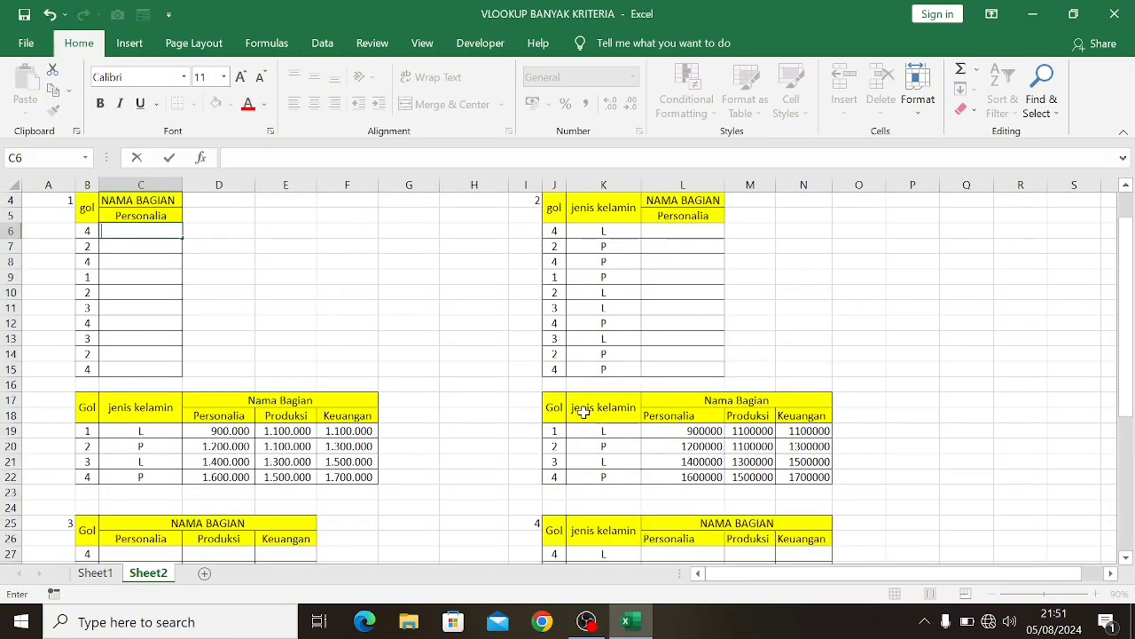
scroll(577, 393, down, 2)
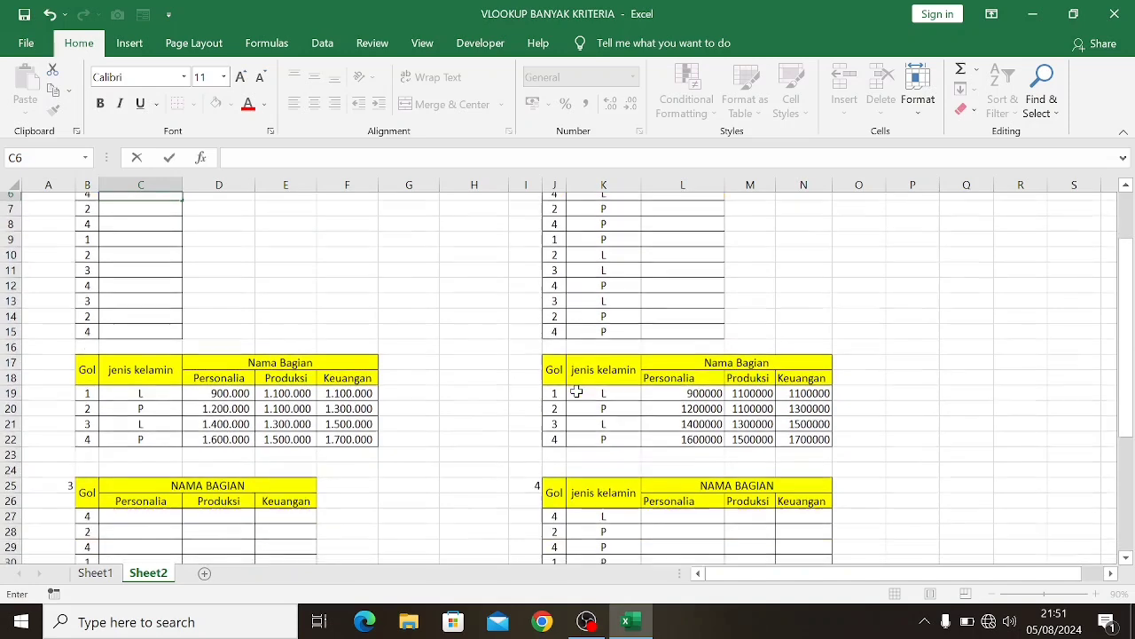
scroll(713, 472, up, 3)
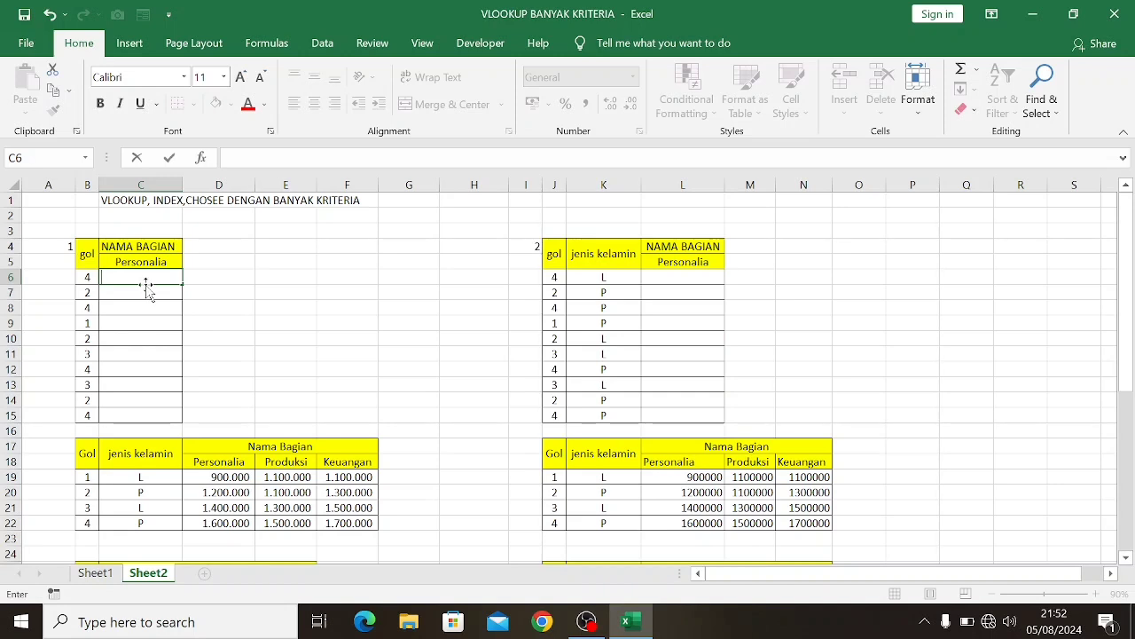
Begin a VLOOKUP formula in C6 that looks up B6 in the absolute range $B$17:$F$22
text(=)
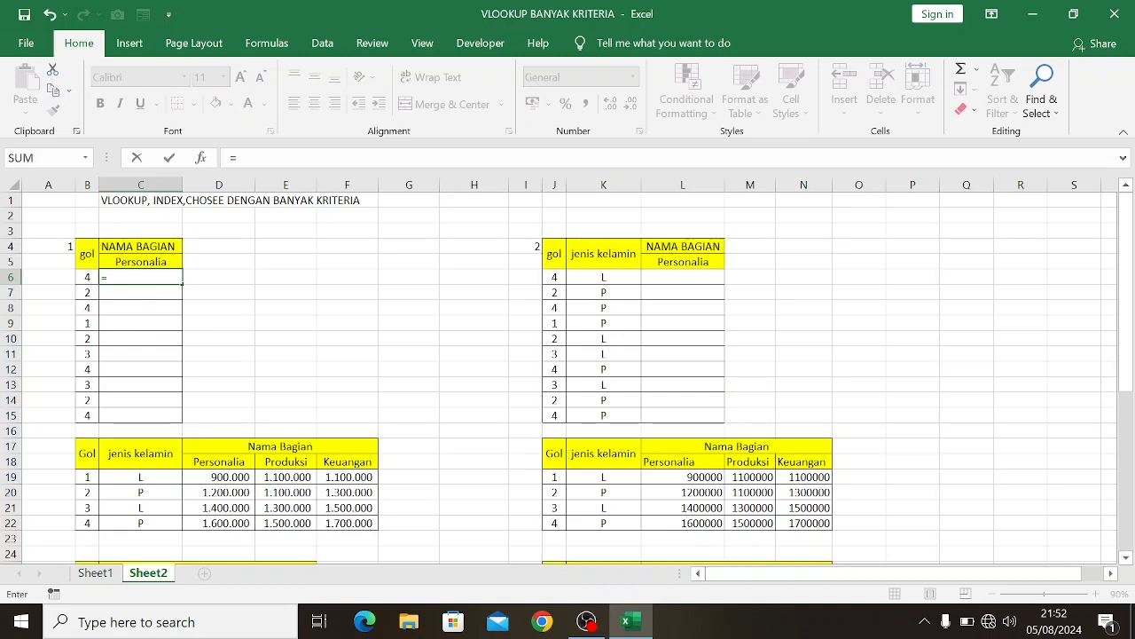
text(vlo)
key(Tab)
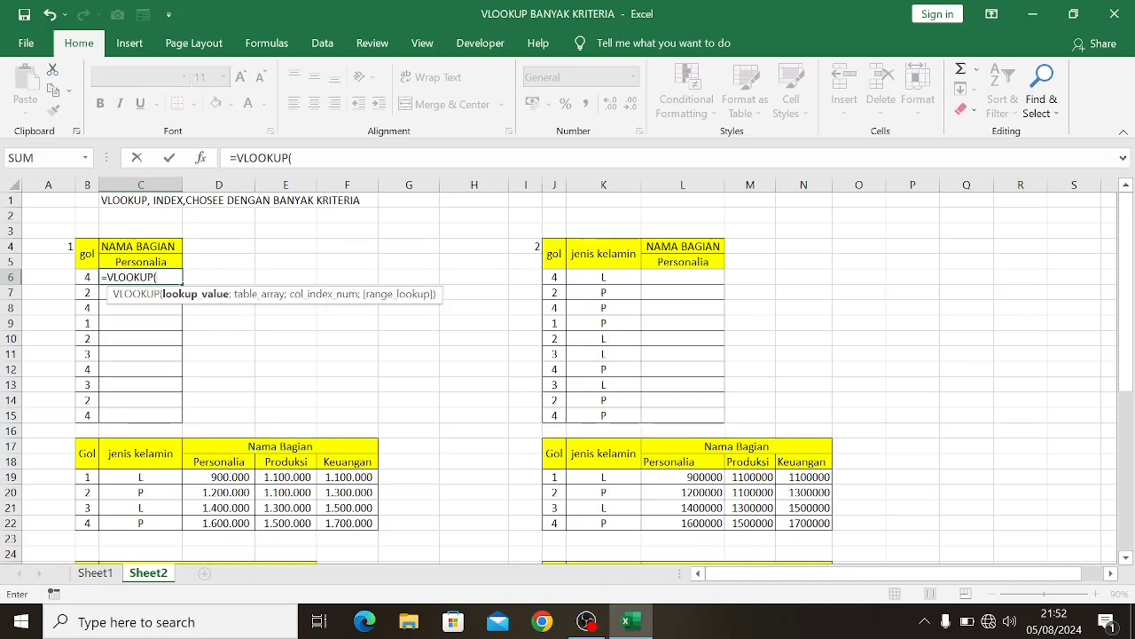
click(86, 278)
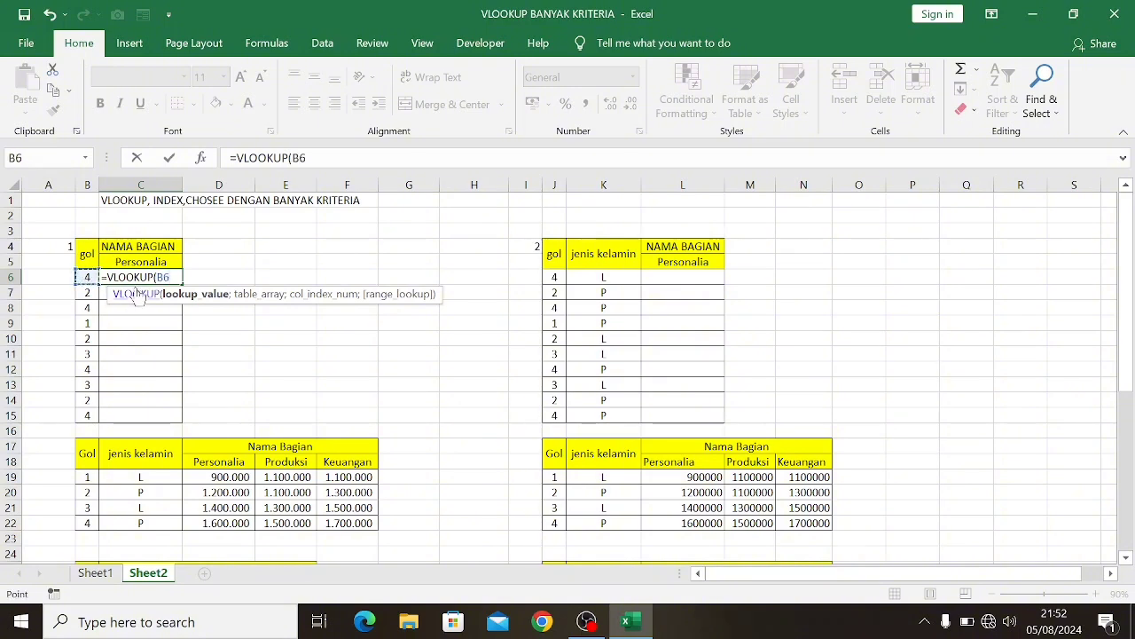
text(;)
scroll(137, 294, down, 2)
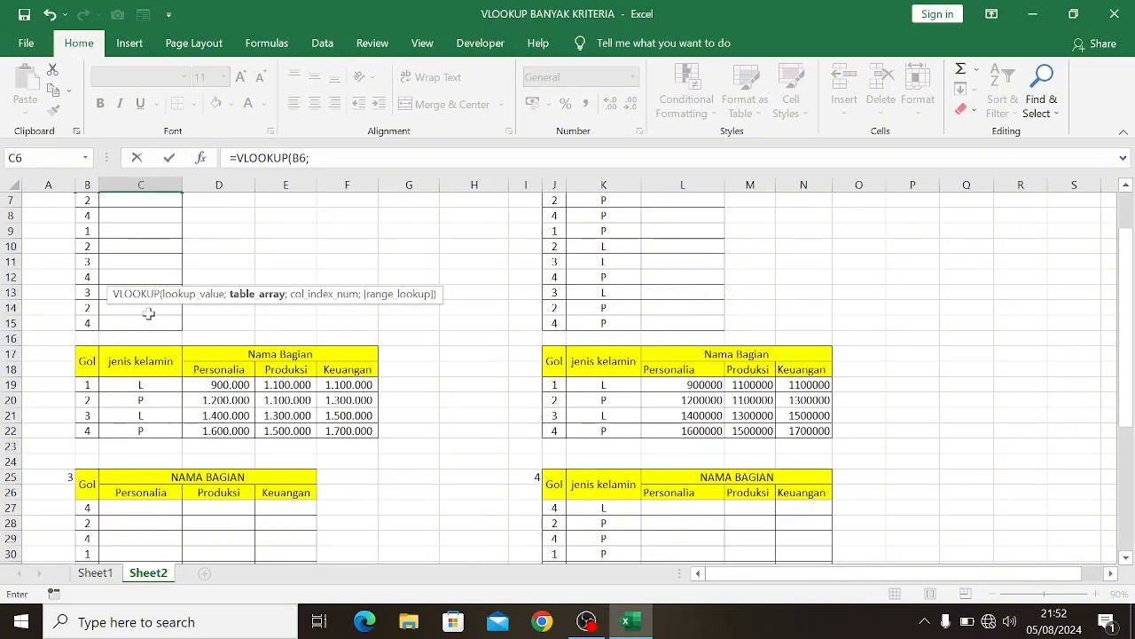
click(91, 362)
drag(91, 362, 360, 433)
key(F4)
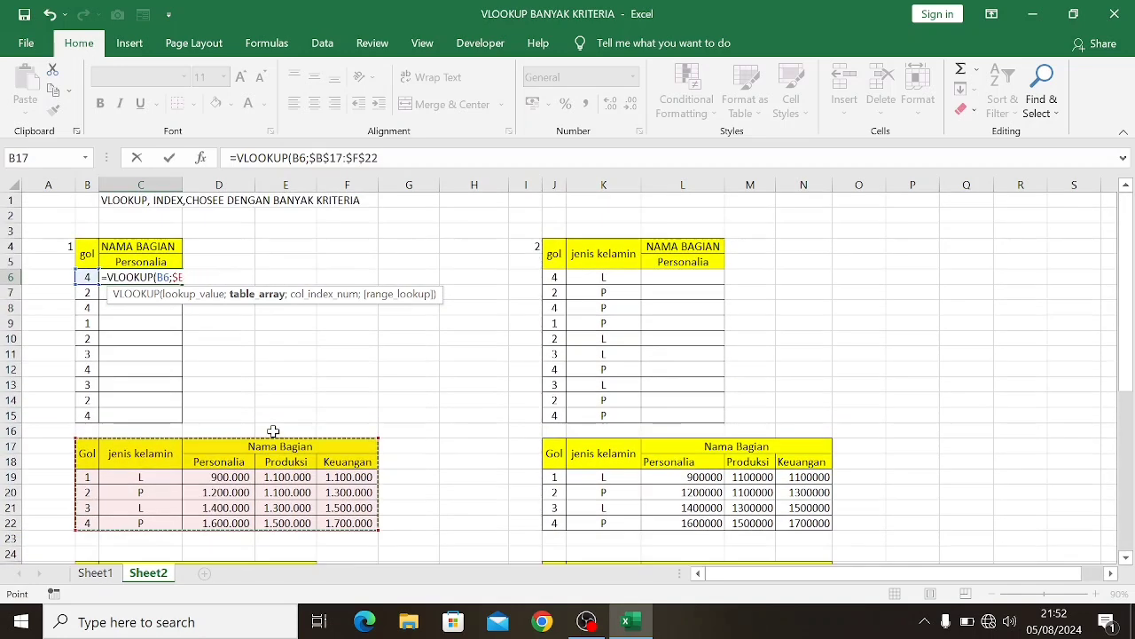
Complete the C6 VLOOKUP with column index 3 and range lookup 0, and fill it down to C15
text(;)
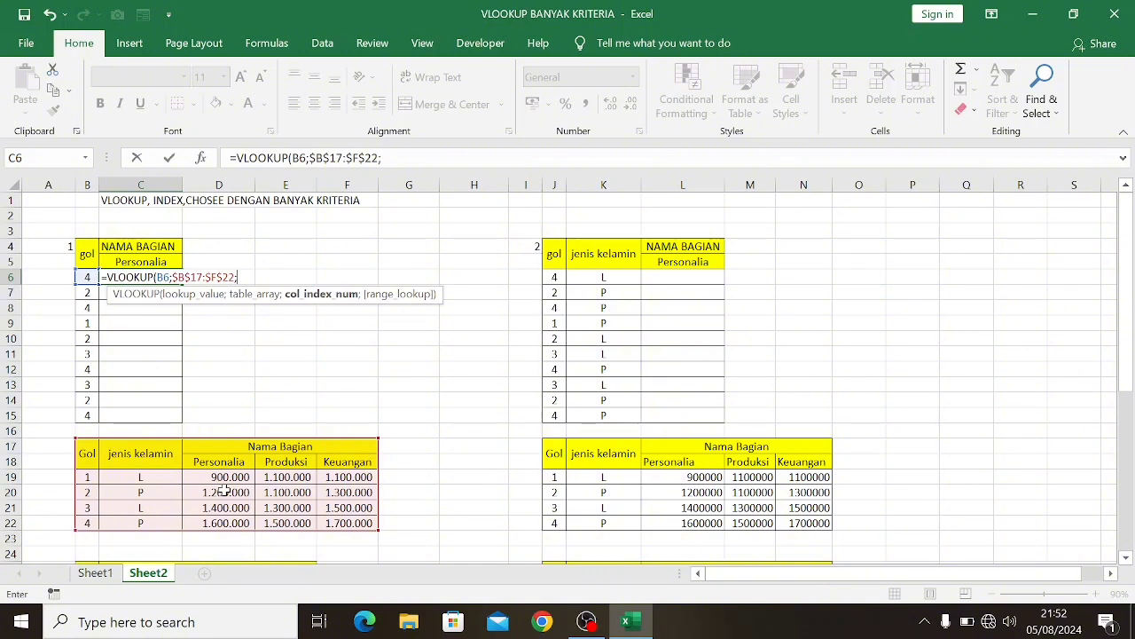
text(3;)
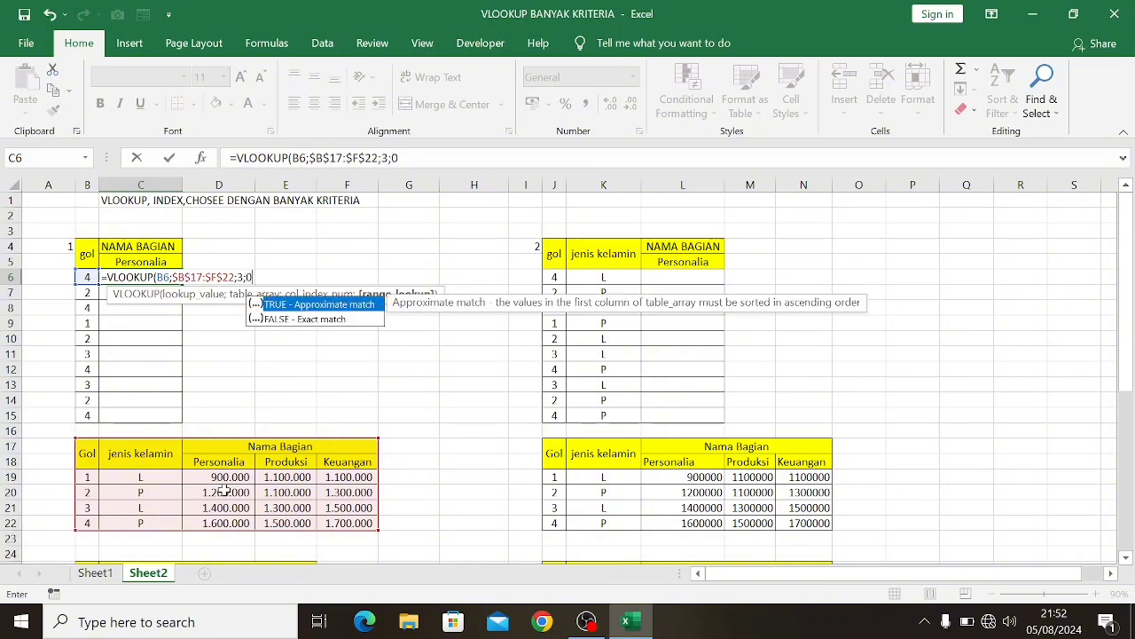
text(0))
key(Return)
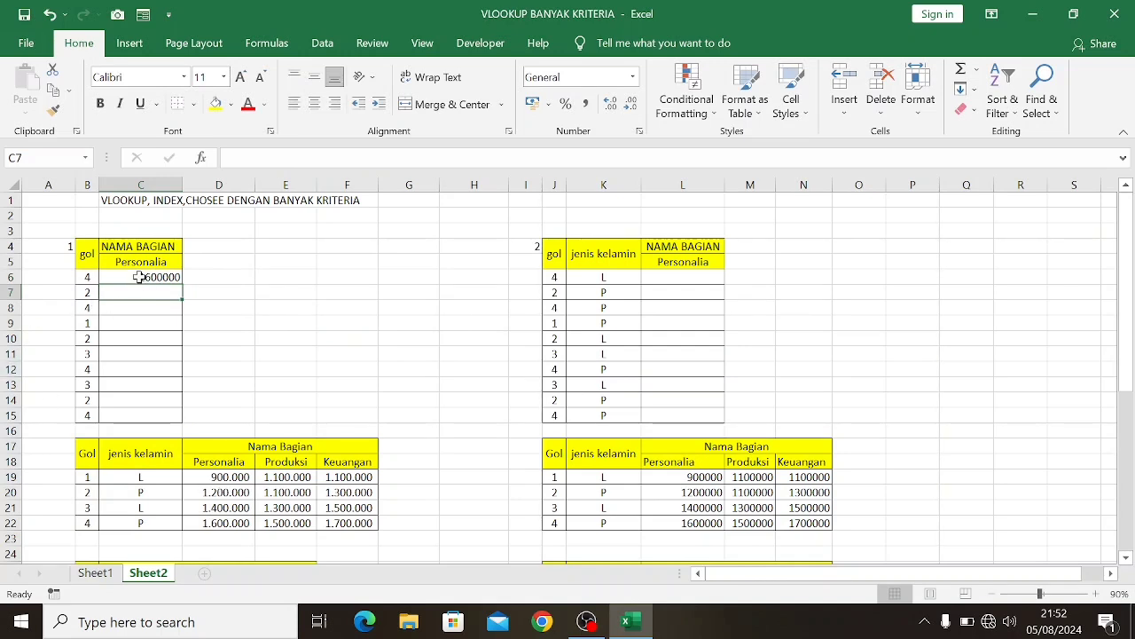
drag(142, 275, 132, 415)
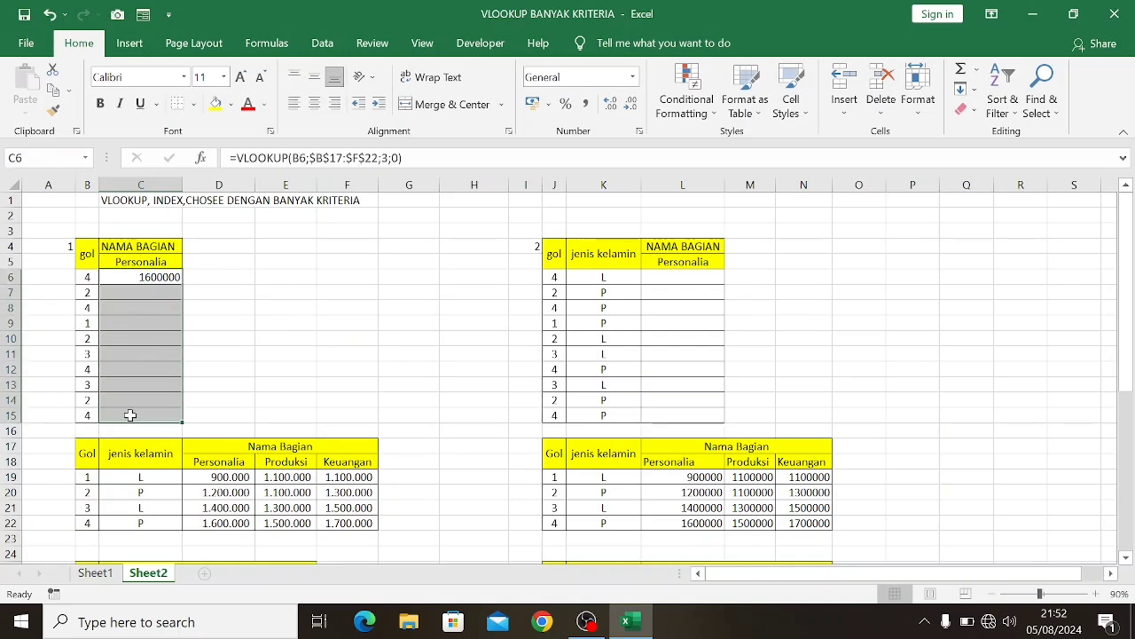
Begin an INDEX formula in D6 with the absolute range $B$19:$F$22 as its array
click(213, 275)
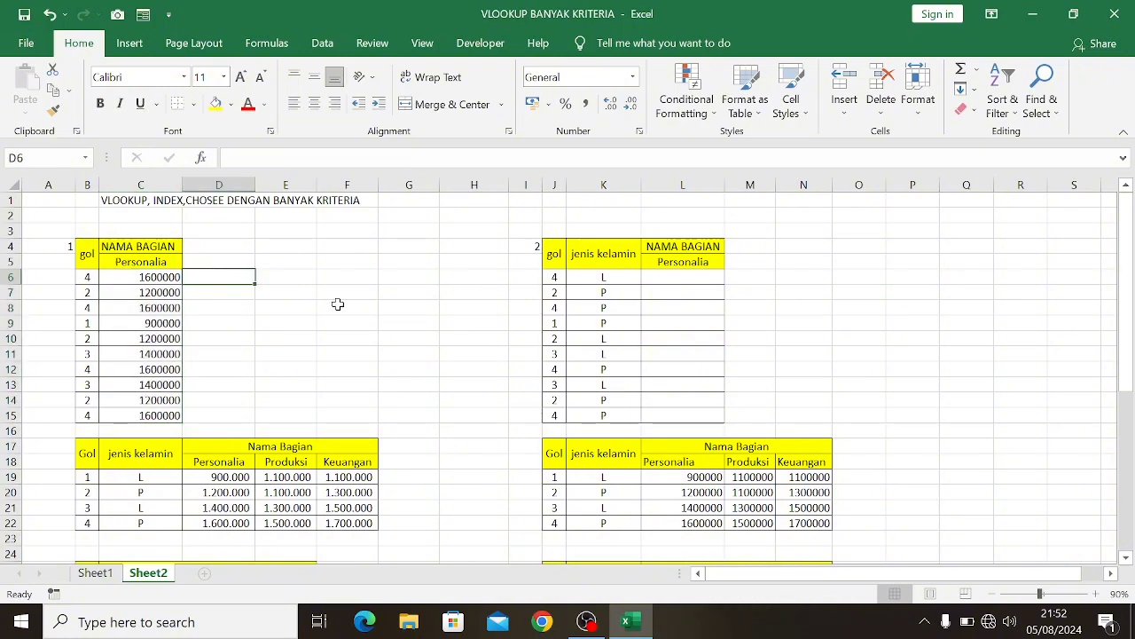
text(=inde)
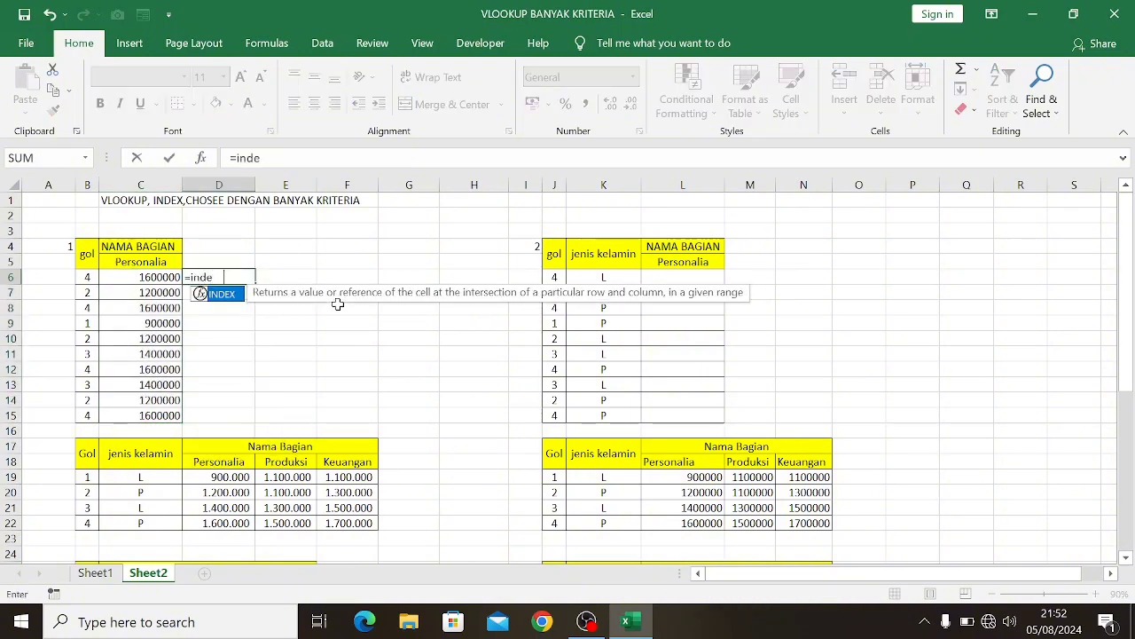
key(Tab)
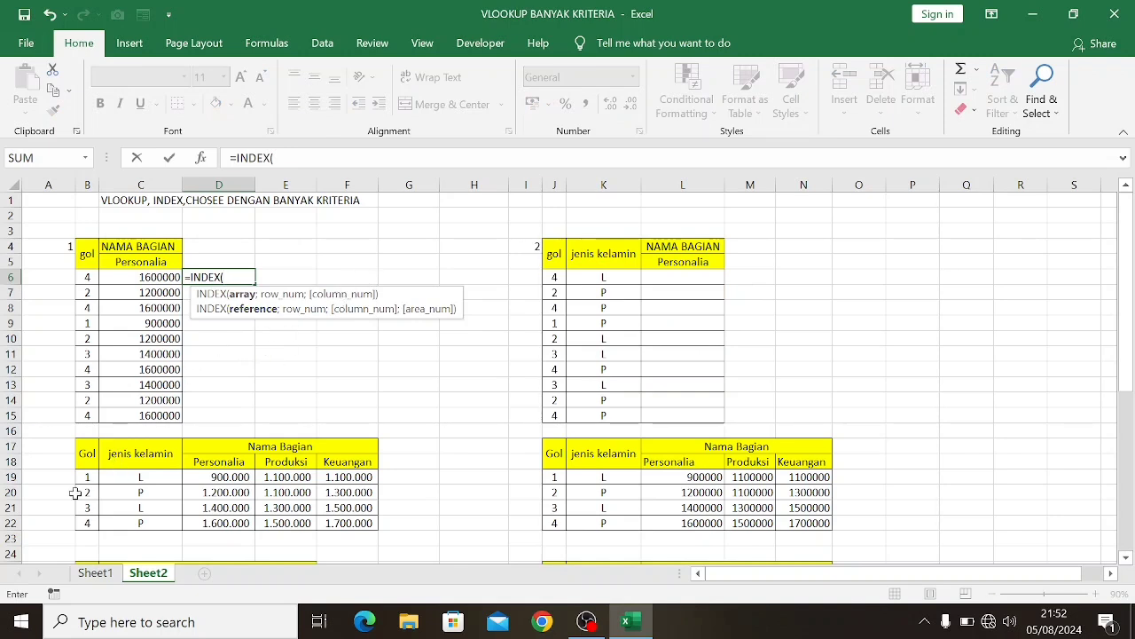
drag(83, 479, 330, 522)
key(F4)
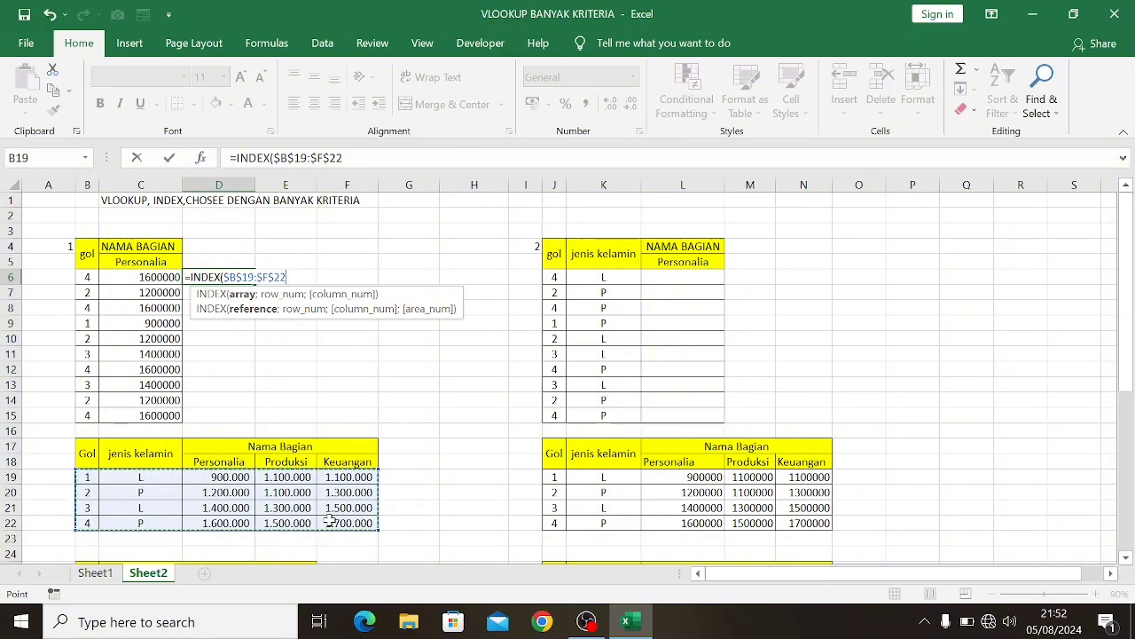
Add MATCH(B6;$B$19:$B$22;0) as the row number of the INDEX formula in D6
text(;ma)
key(Tab)
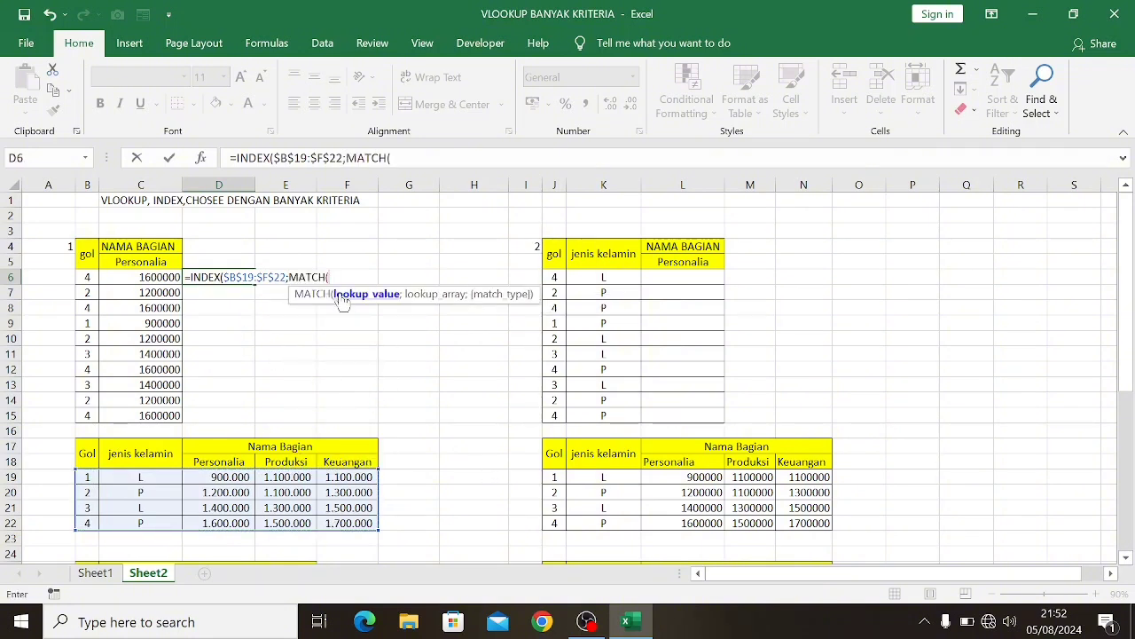
click(84, 278)
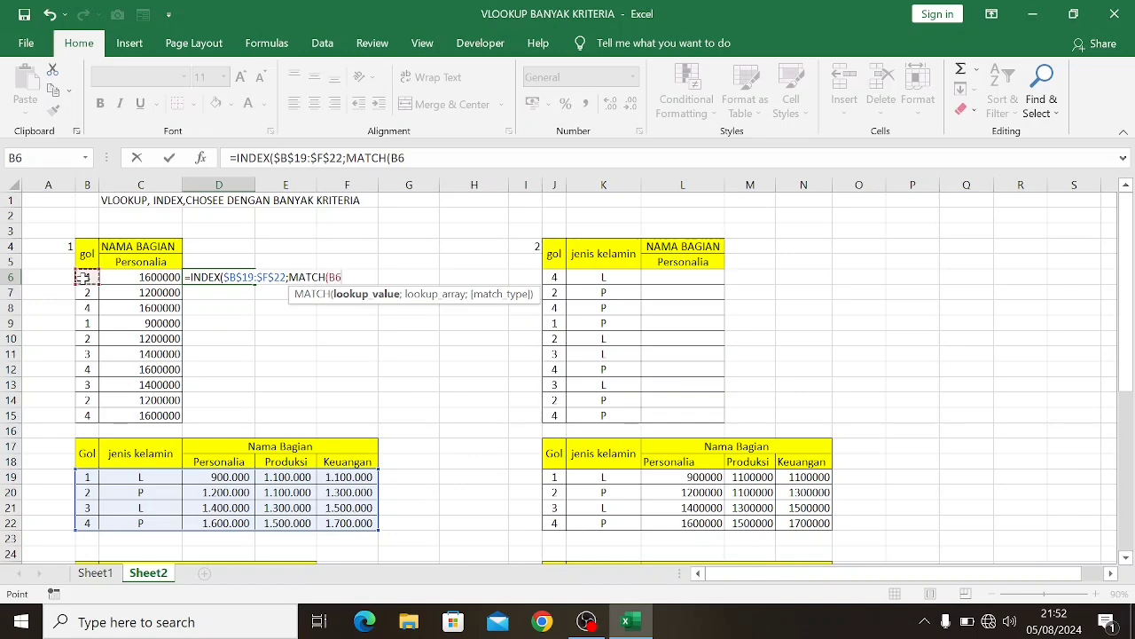
text(;)
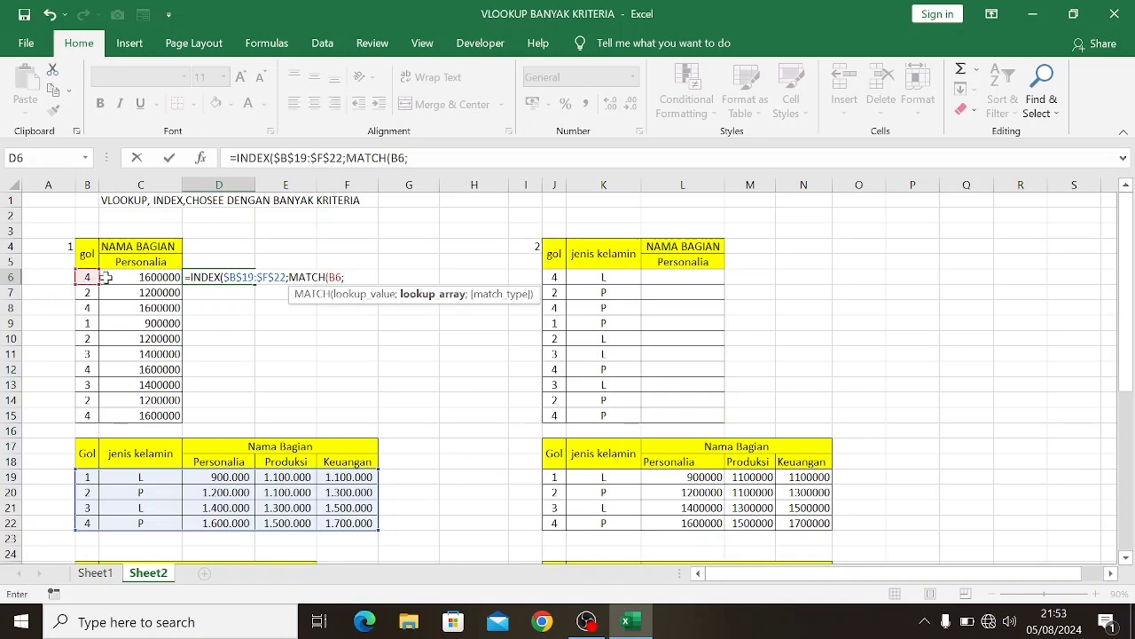
scroll(124, 281, down, 2)
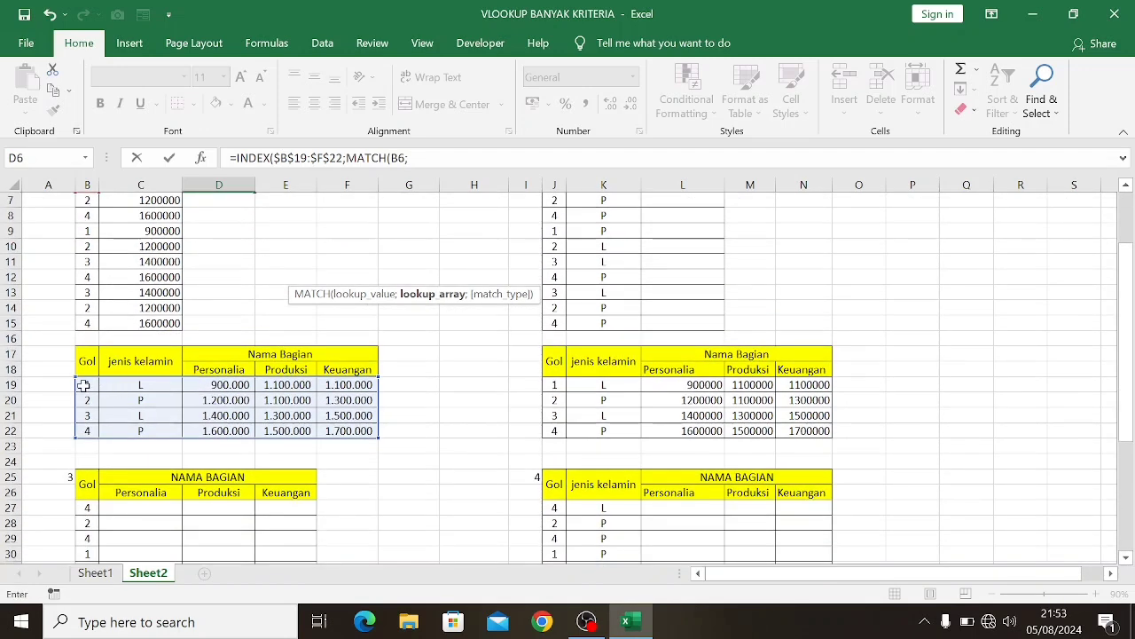
drag(83, 385, 89, 431)
scroll(95, 431, up, 2)
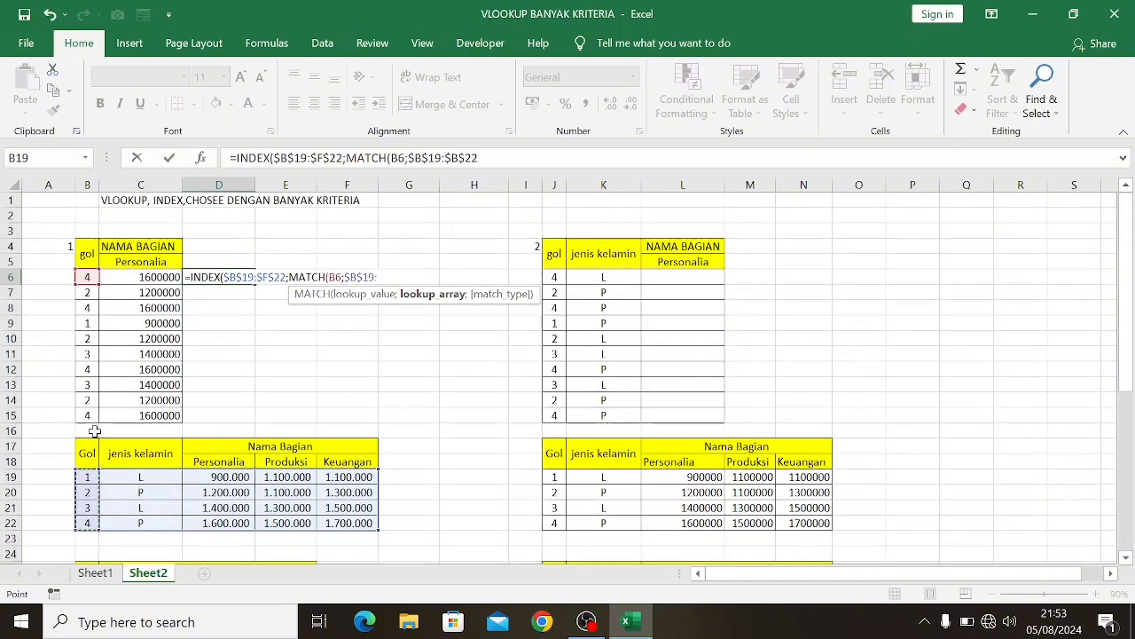
text(;)
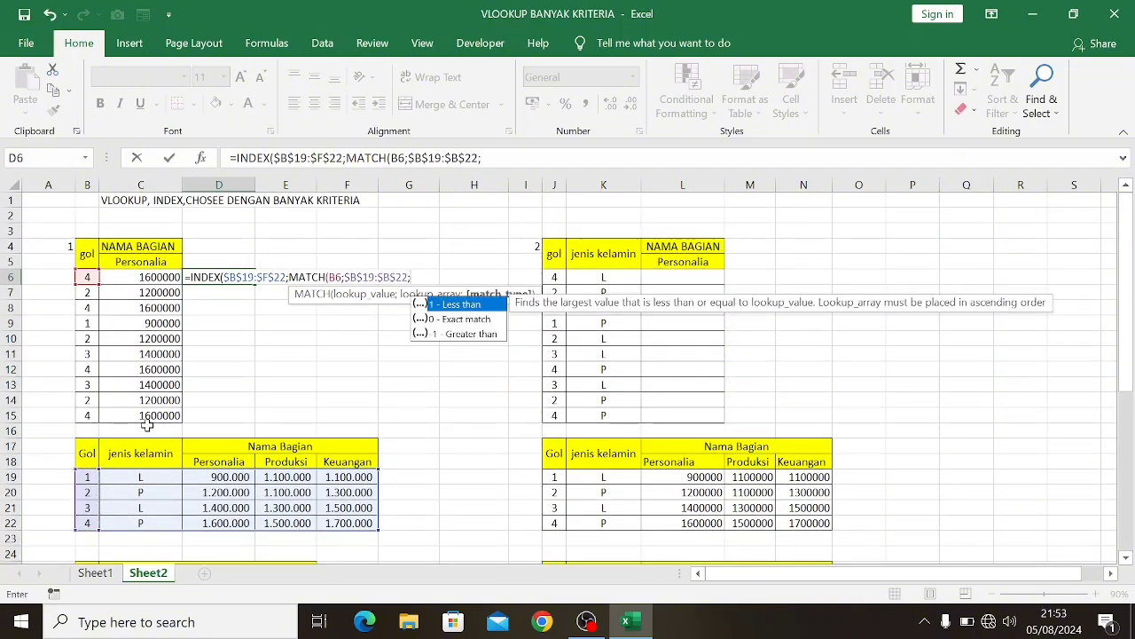
text(0))
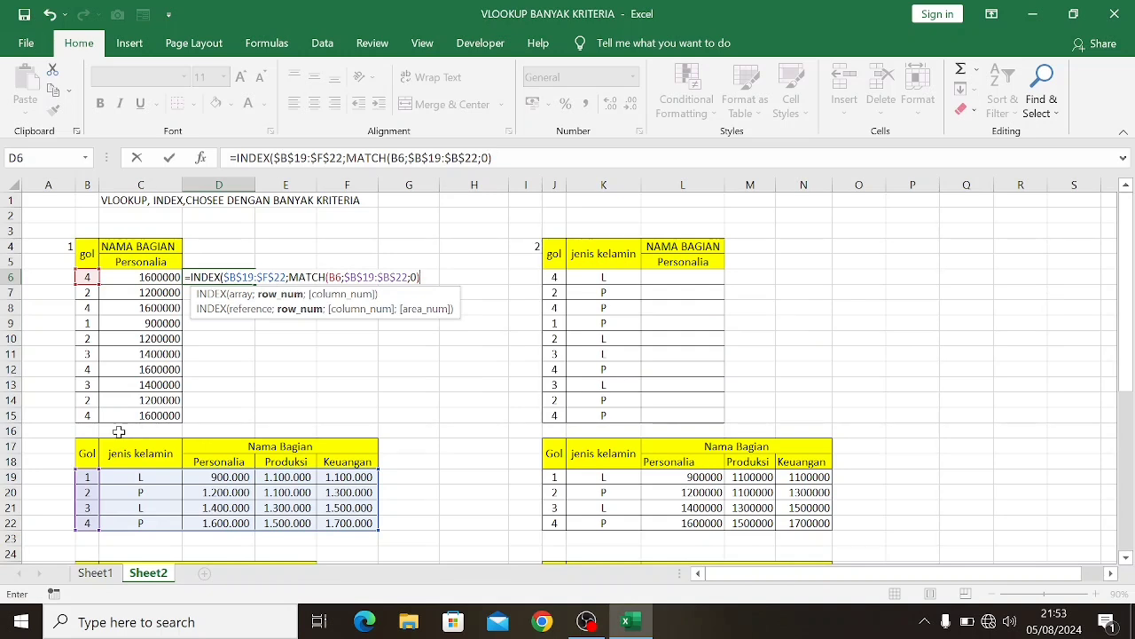
text(;)
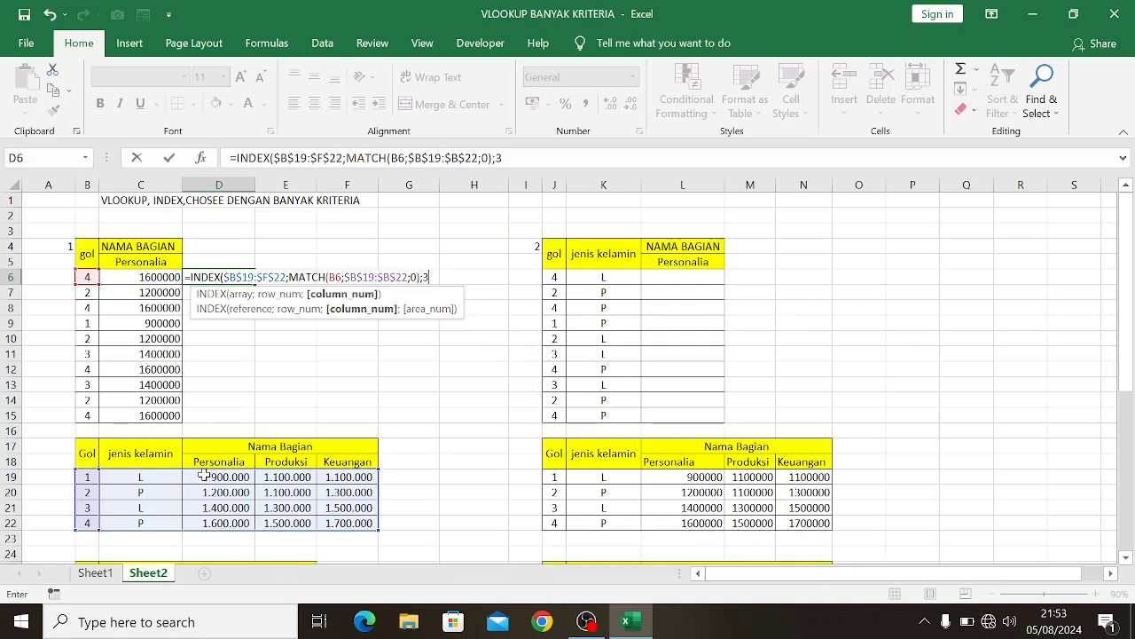
text(3))
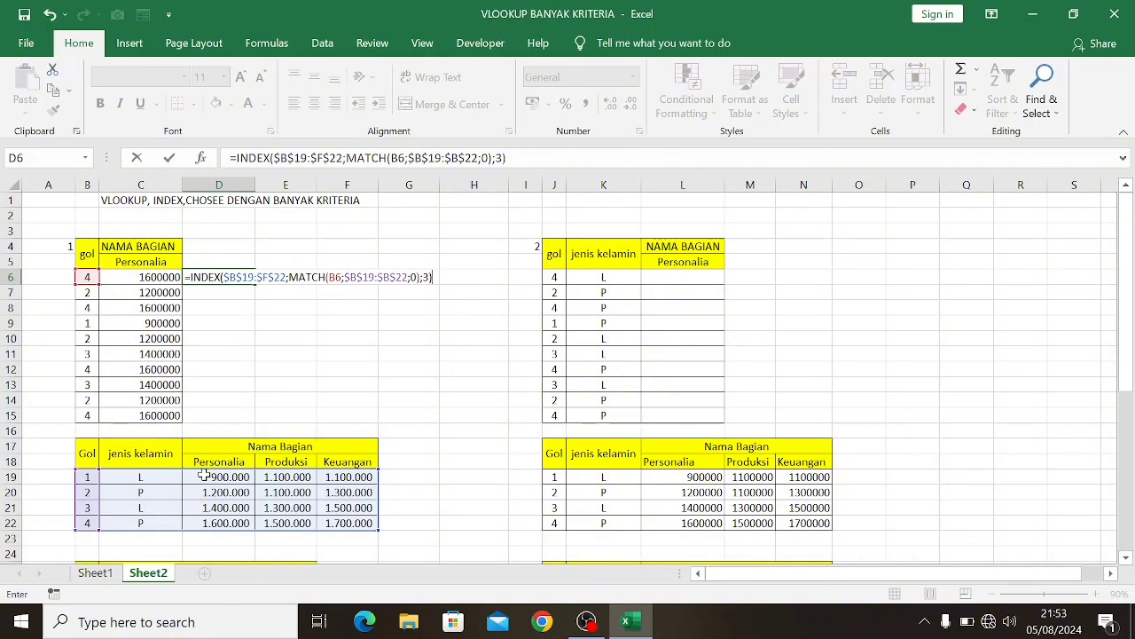
Complete the D6 INDEX formula with column number 3 and fill it down to D15
key(Return)
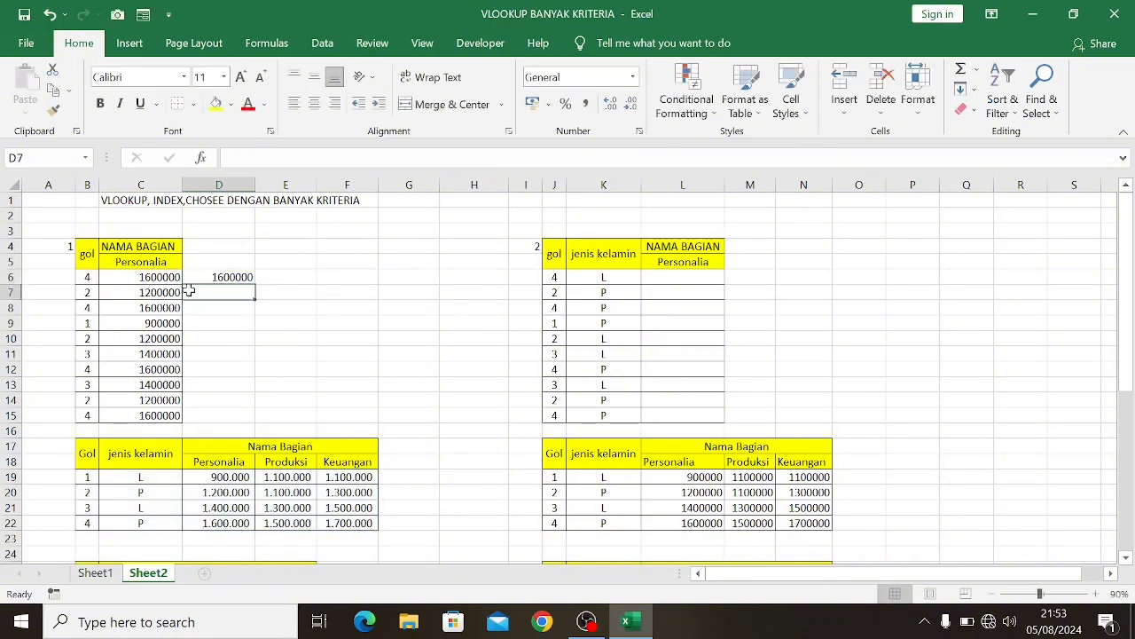
drag(201, 278, 202, 408)
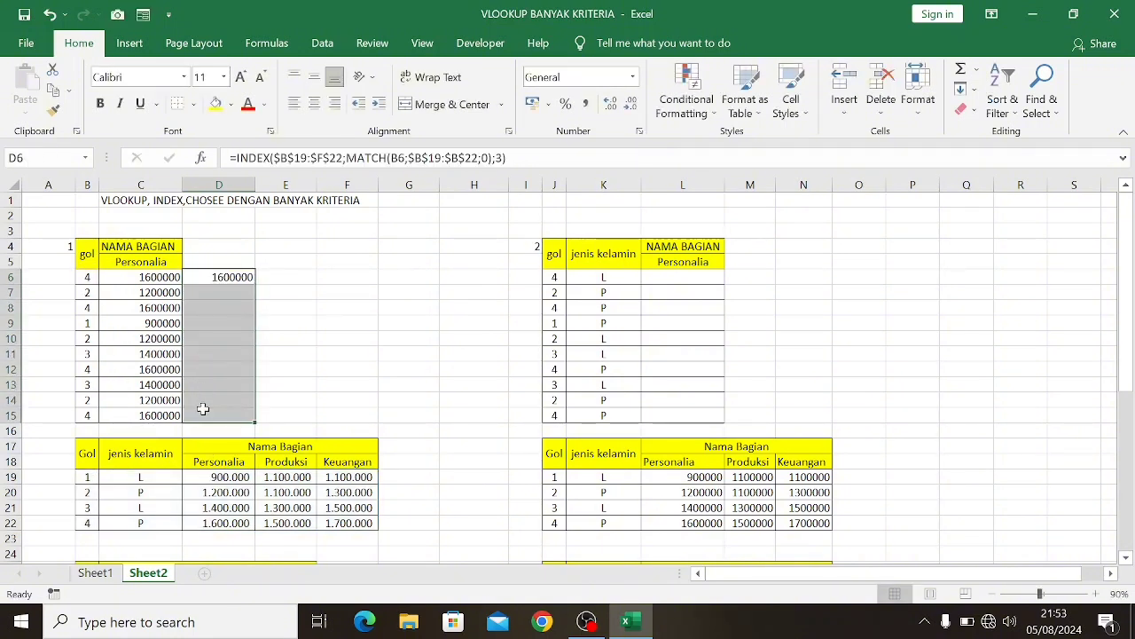
key(ctrl+d)
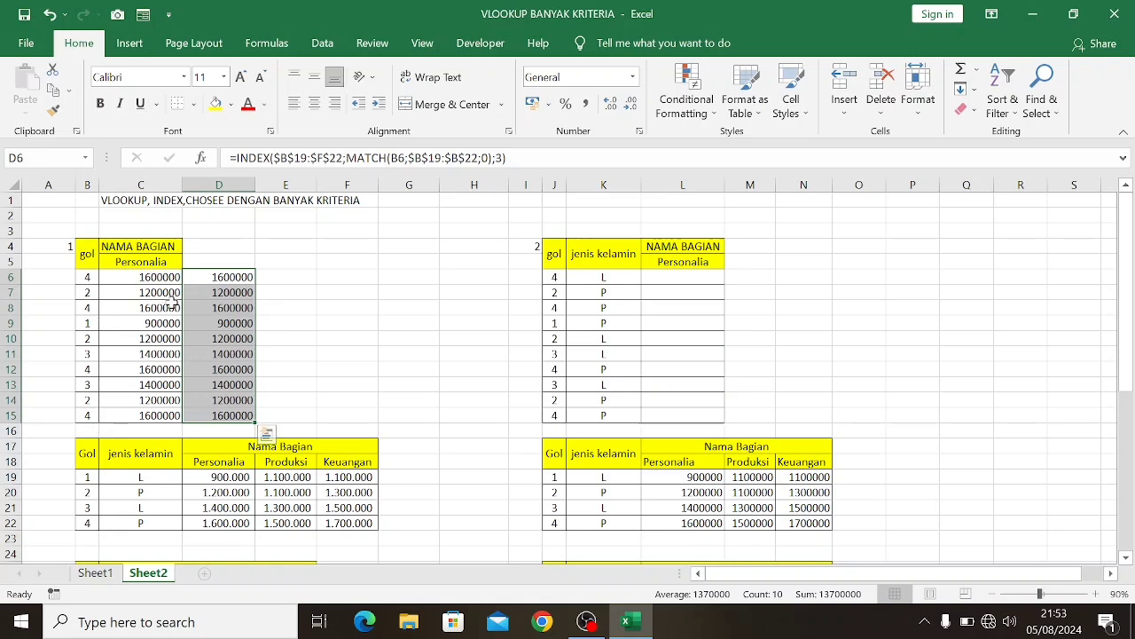
Add an Equal To conditional formatting rule to D6:D15 comparing with relative reference =C6, using Light Red Fill with Dark Red Text
click(697, 108)
mouse_move(750, 142)
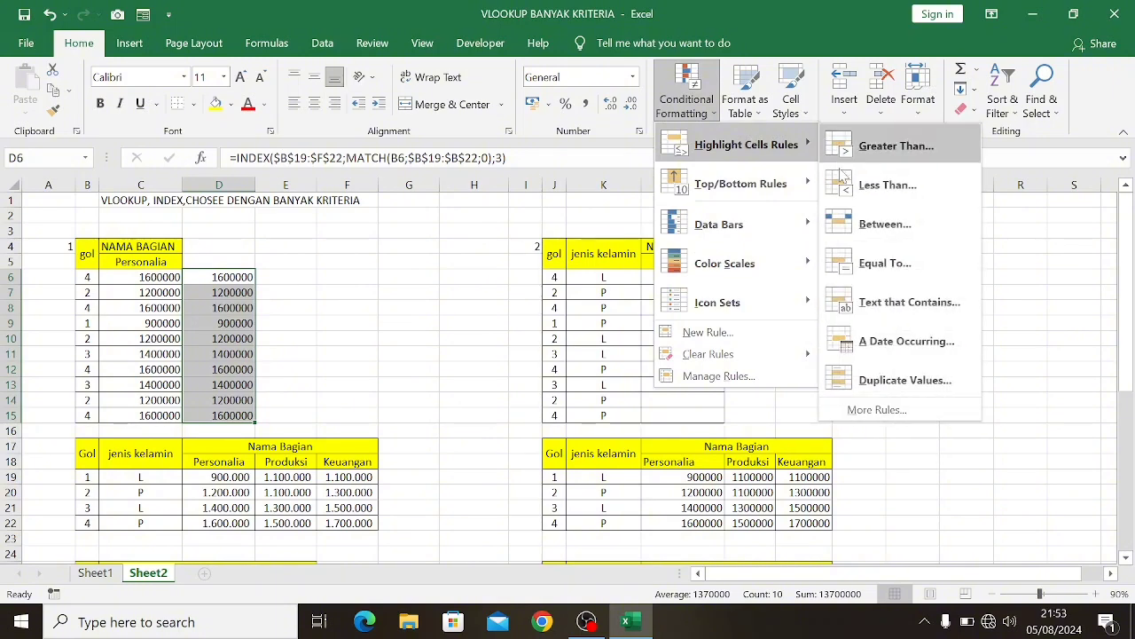
click(869, 262)
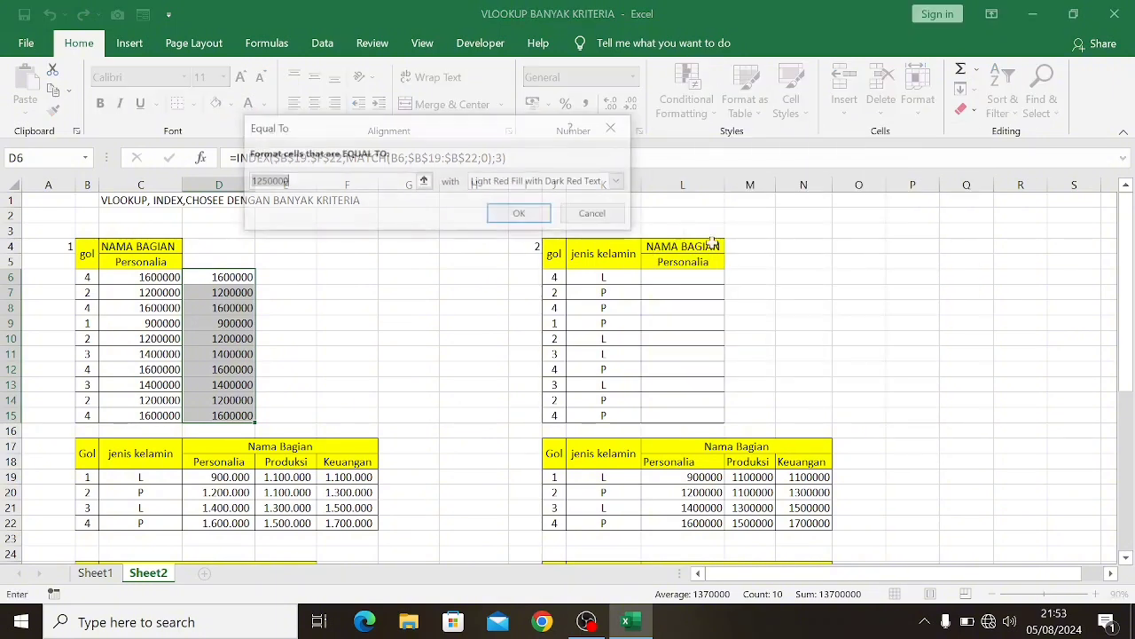
click(134, 278)
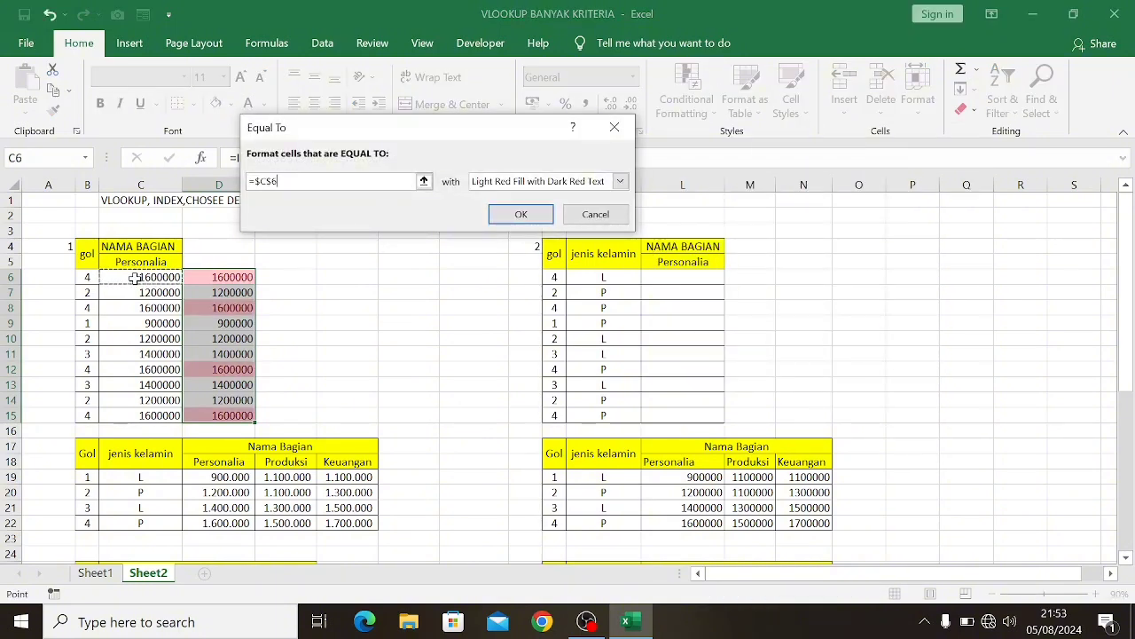
key(F4)
key(F4)
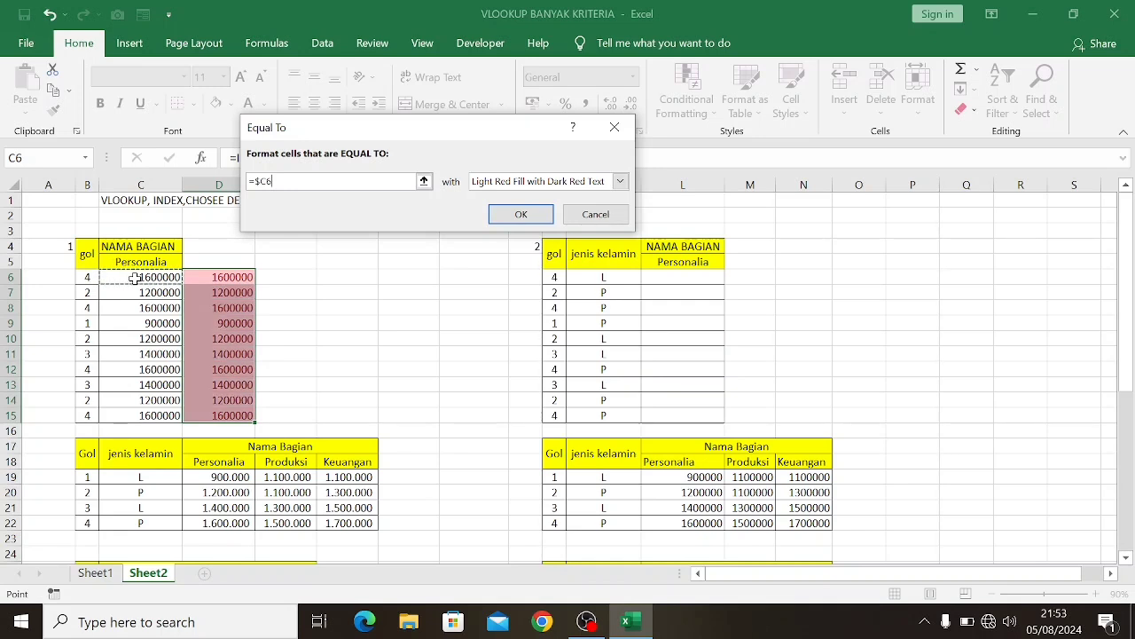
key(F4)
click(510, 219)
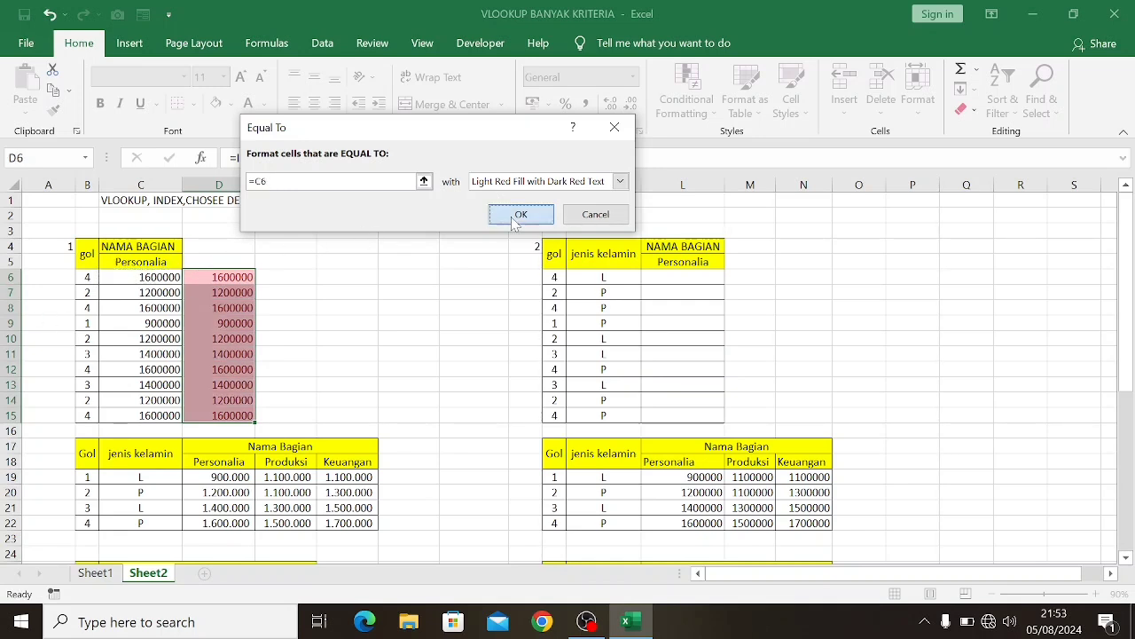
click(345, 272)
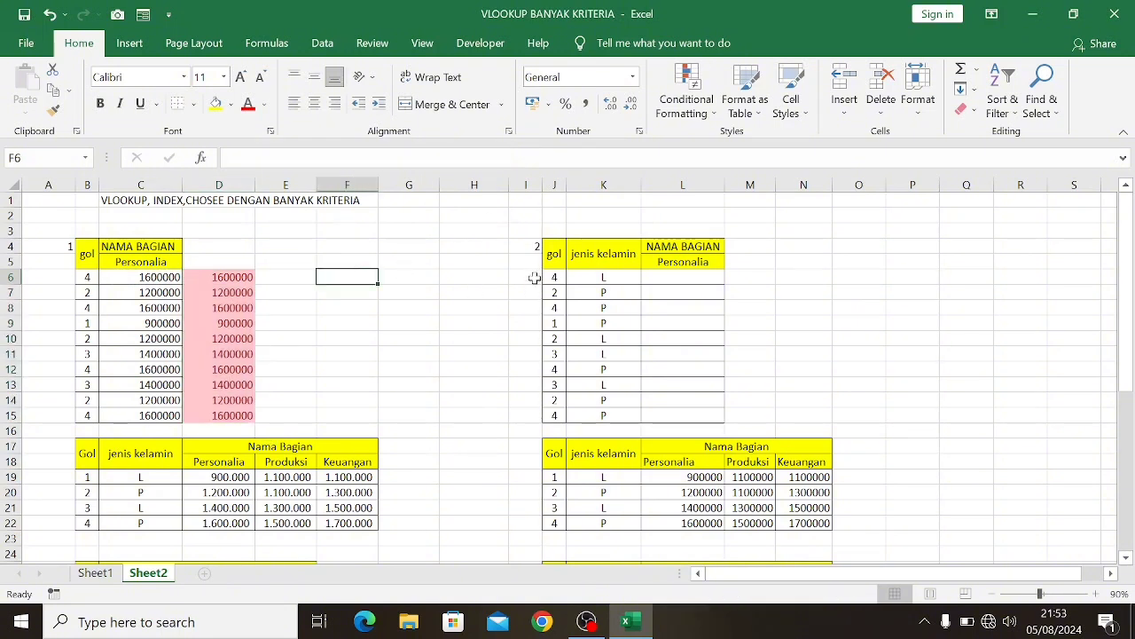
Begin a VLOOKUP formula in L6 with the combined lookup value J6&K6
click(674, 276)
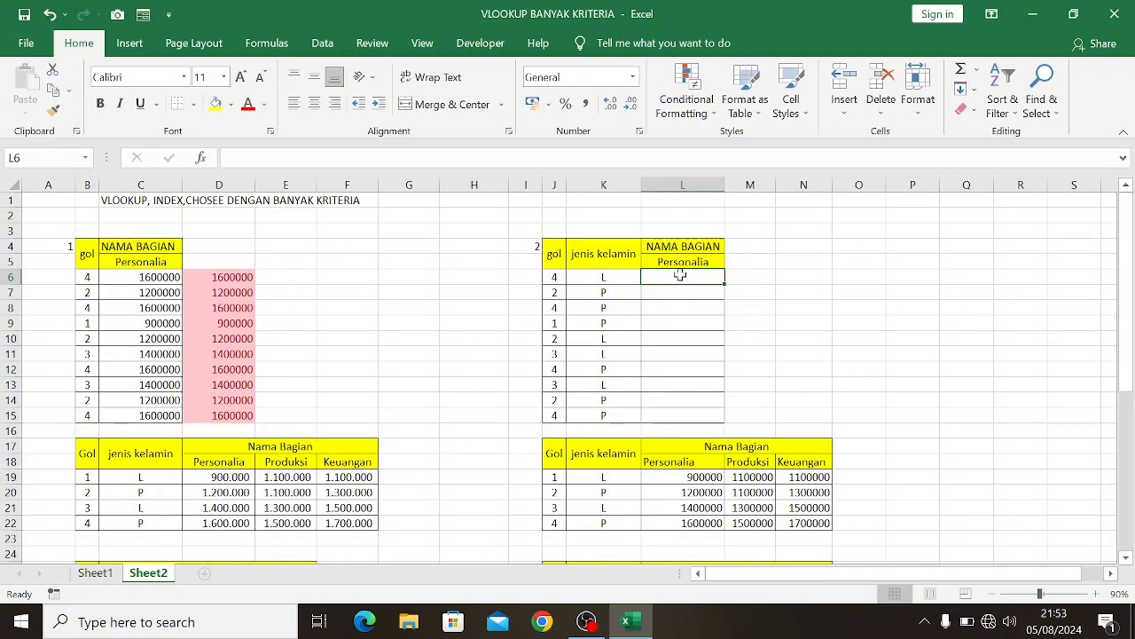
text(=)
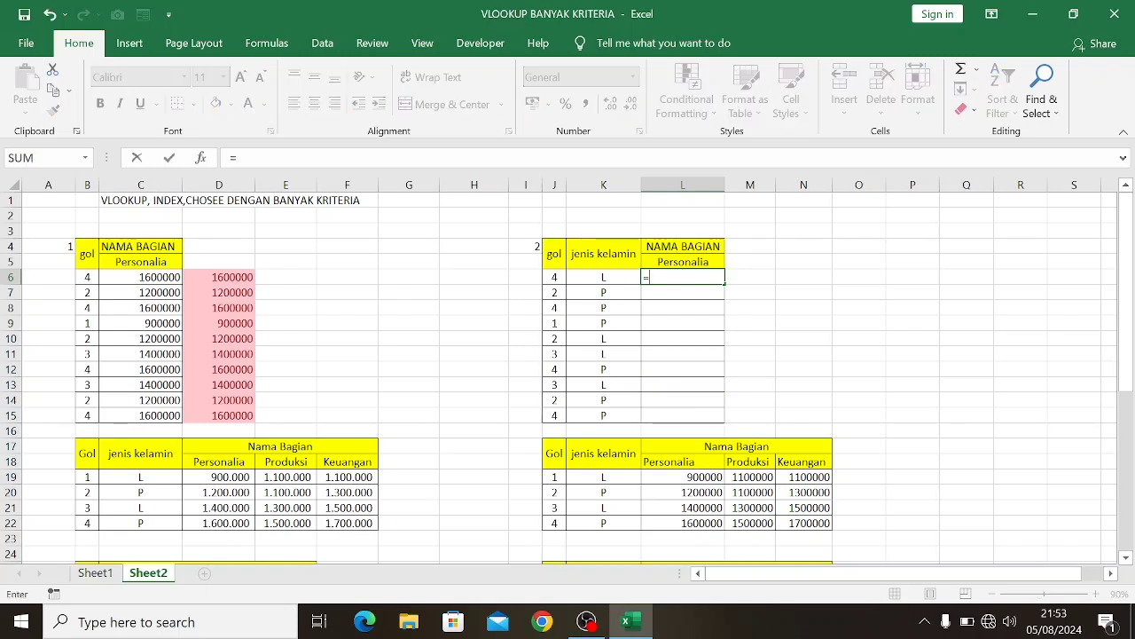
text(vlo)
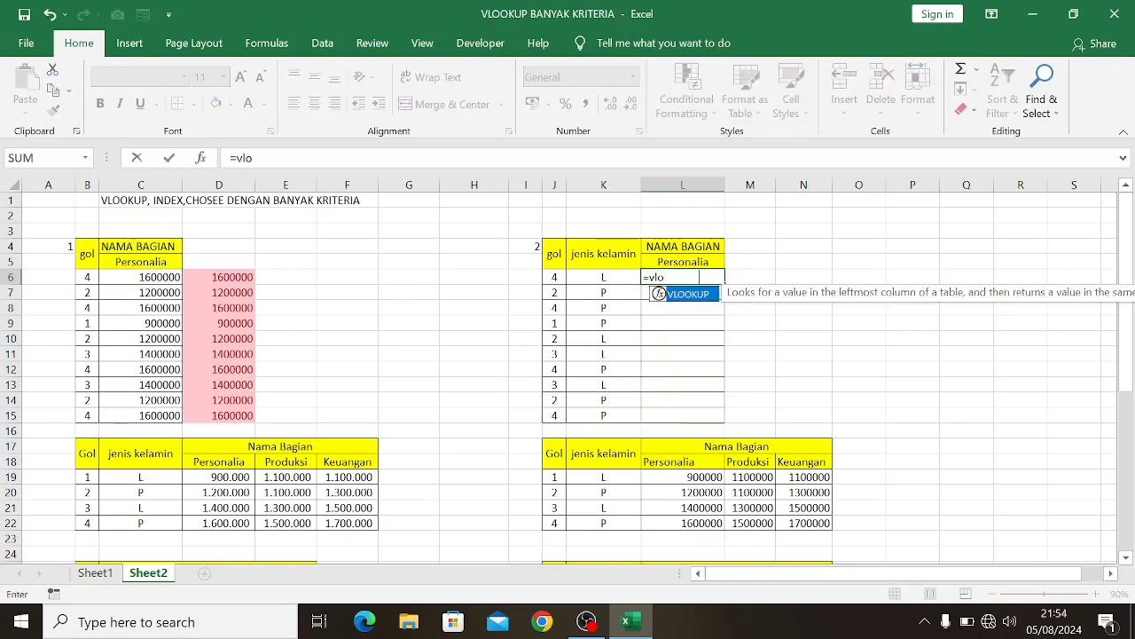
key(Tab)
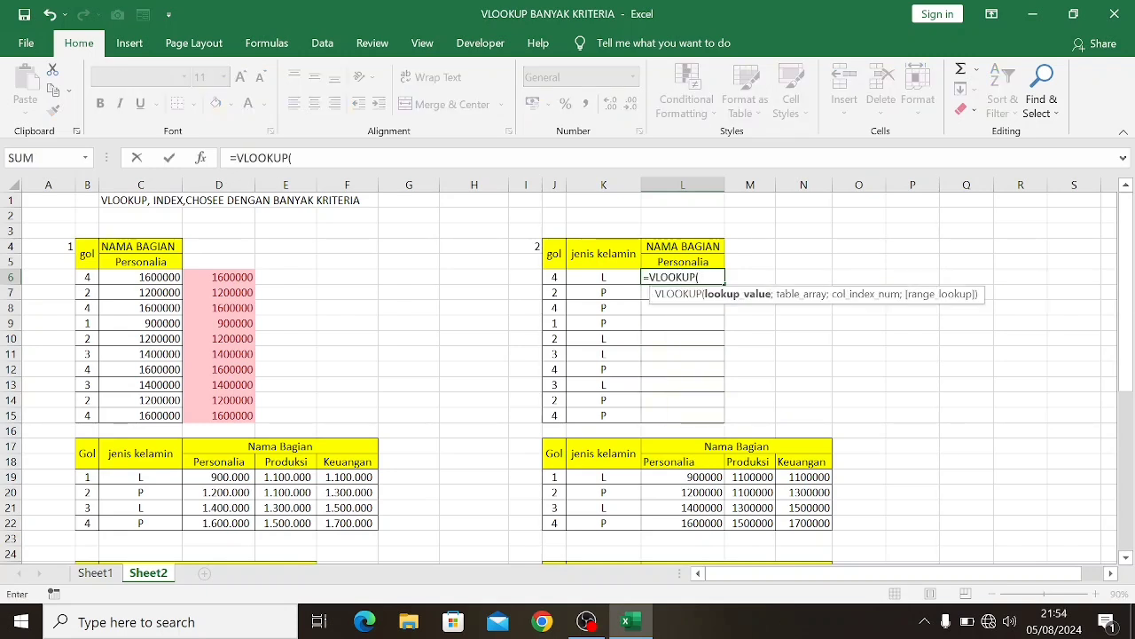
click(552, 276)
text(&)
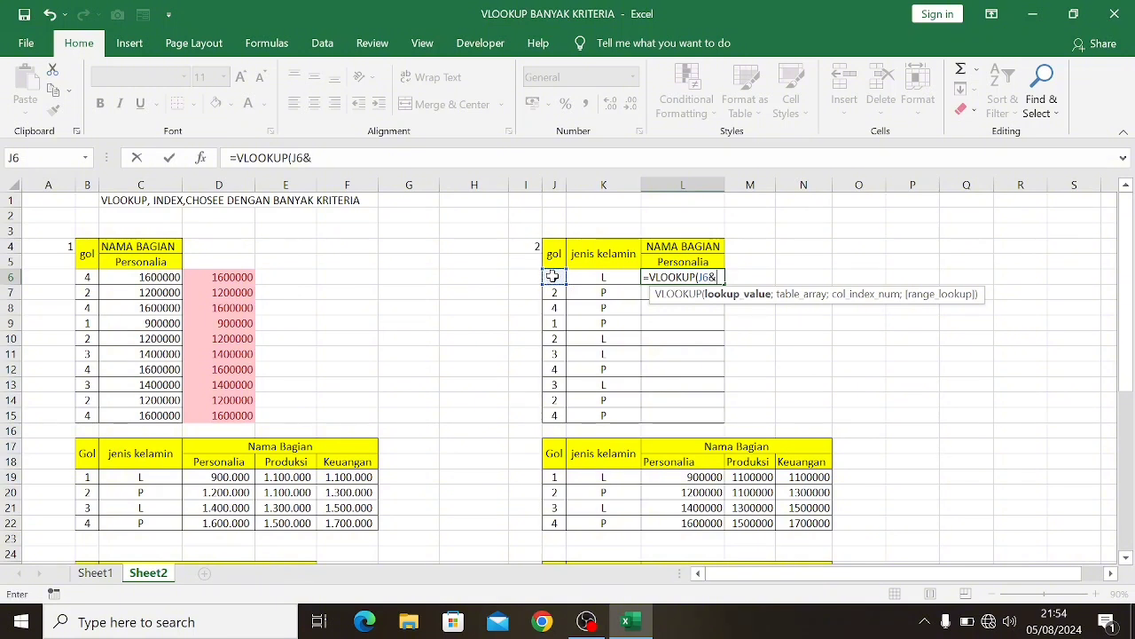
click(598, 272)
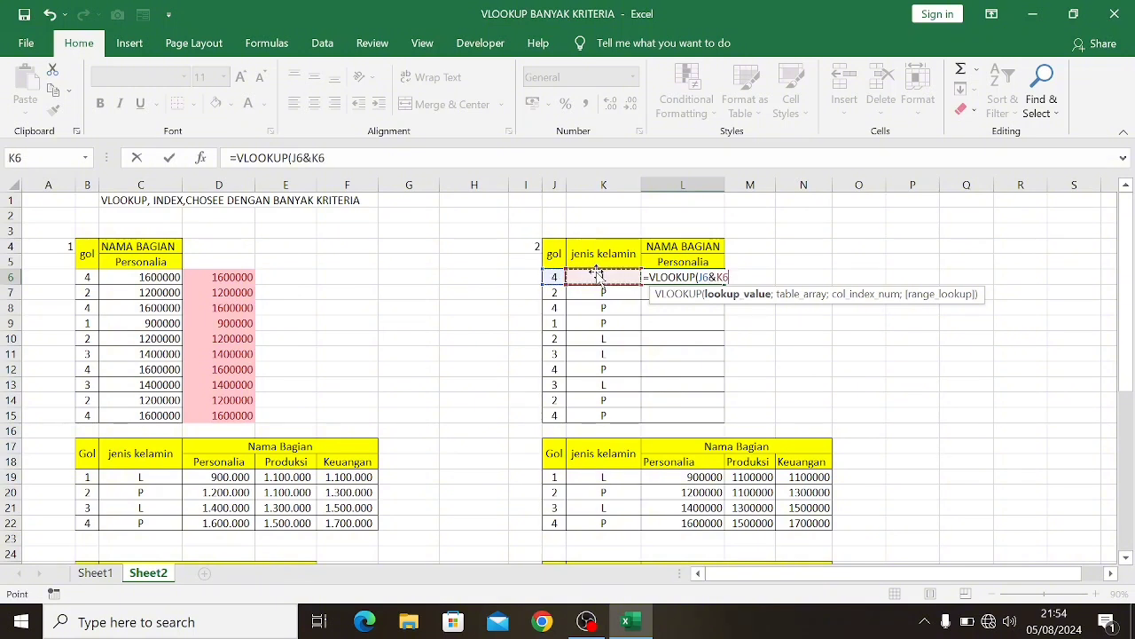
text(;)
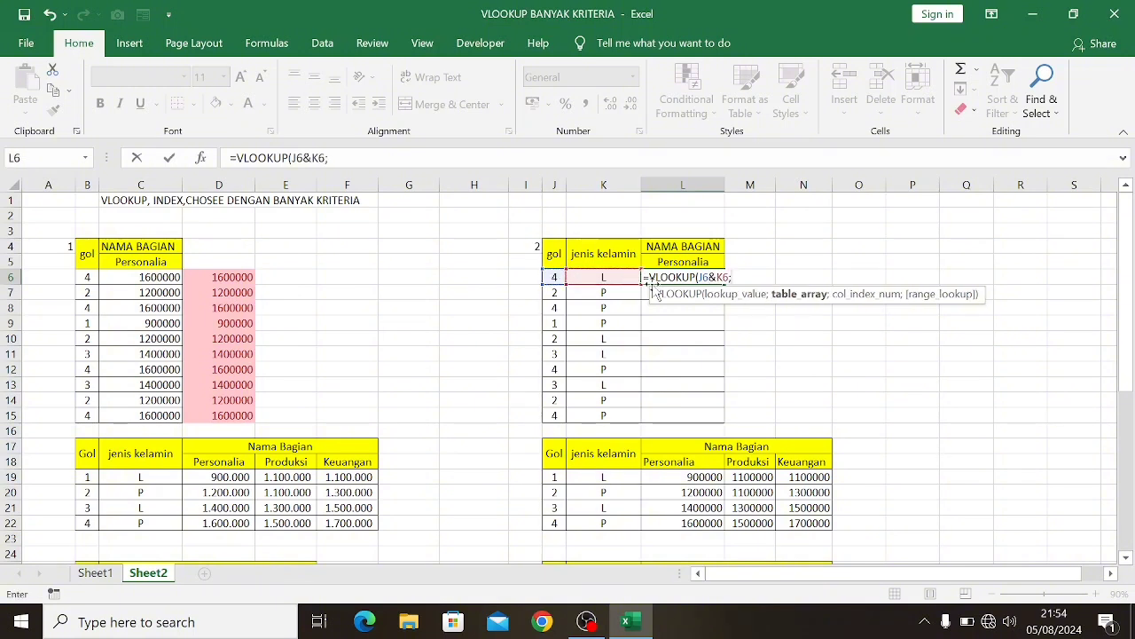
text(ch)
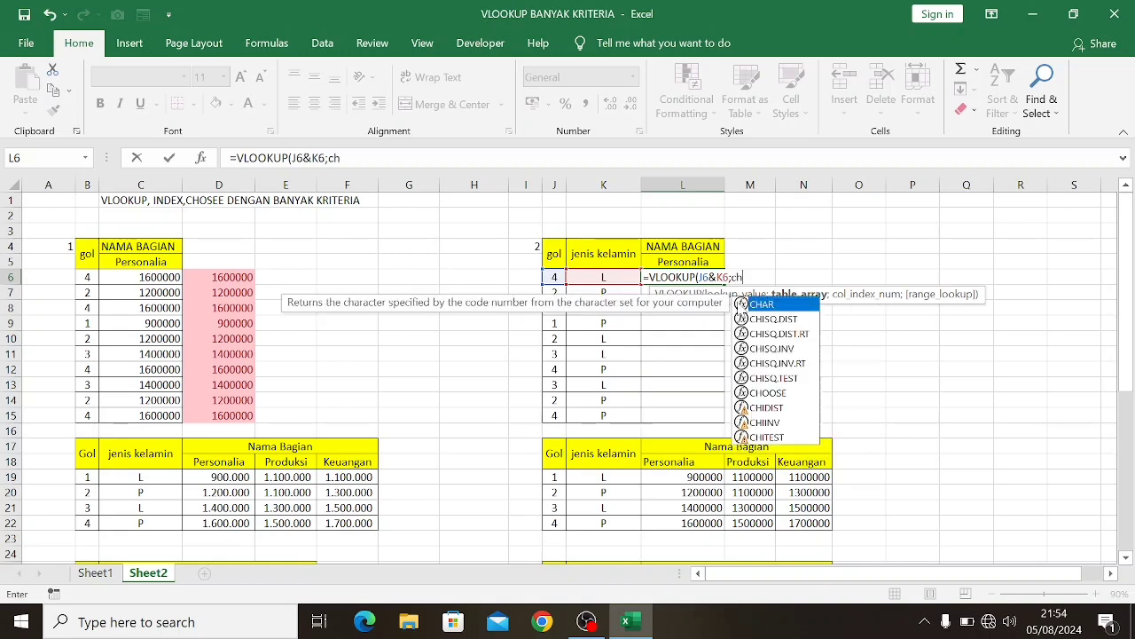
text(o)
Start a CHOOSE function as the L6 VLOOKUP's table array, with {1\2} as its index number
key(Tab)
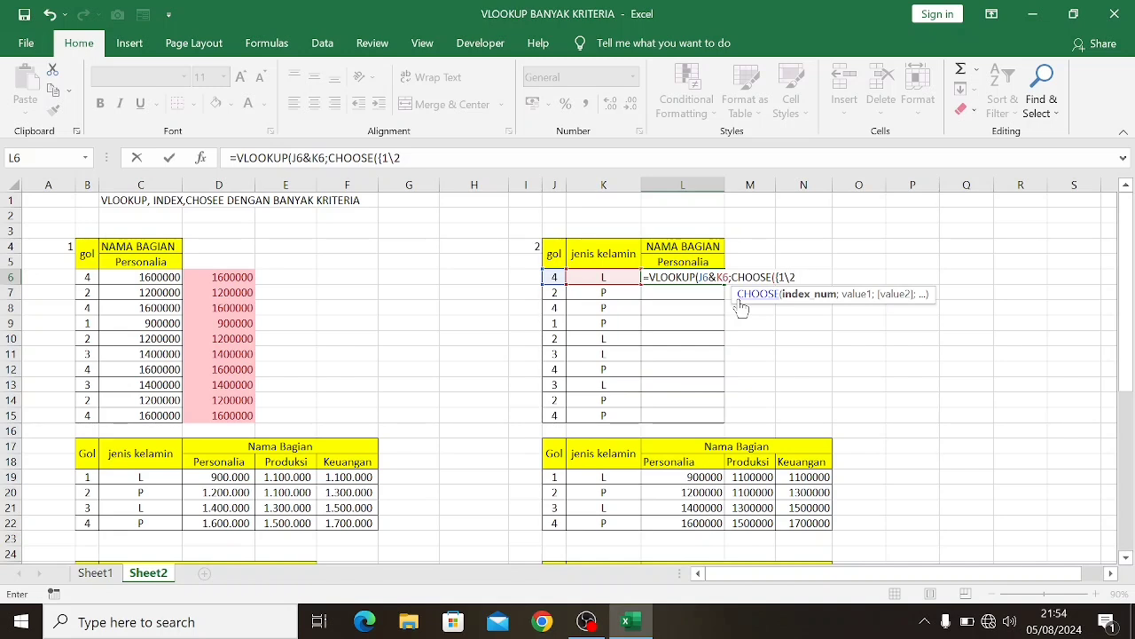
text(};)
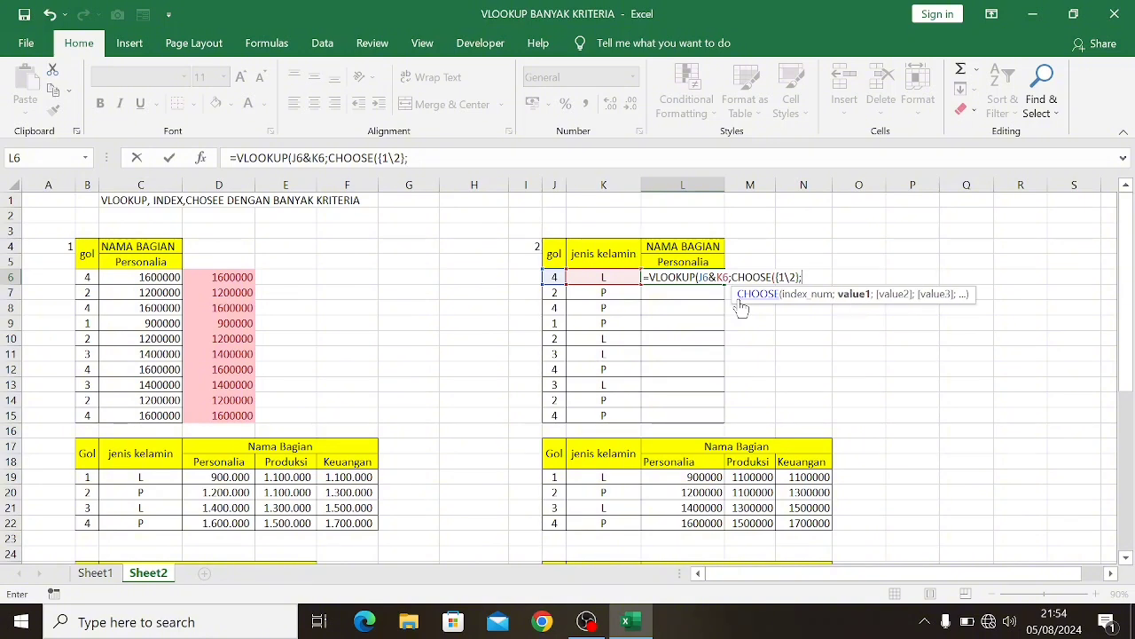
Set the first CHOOSE value in L6 to the joined absolute ranges $J$19:$J$22&$K$19:$K$22
scroll(701, 322, down, 1)
scroll(701, 322, down, 1)
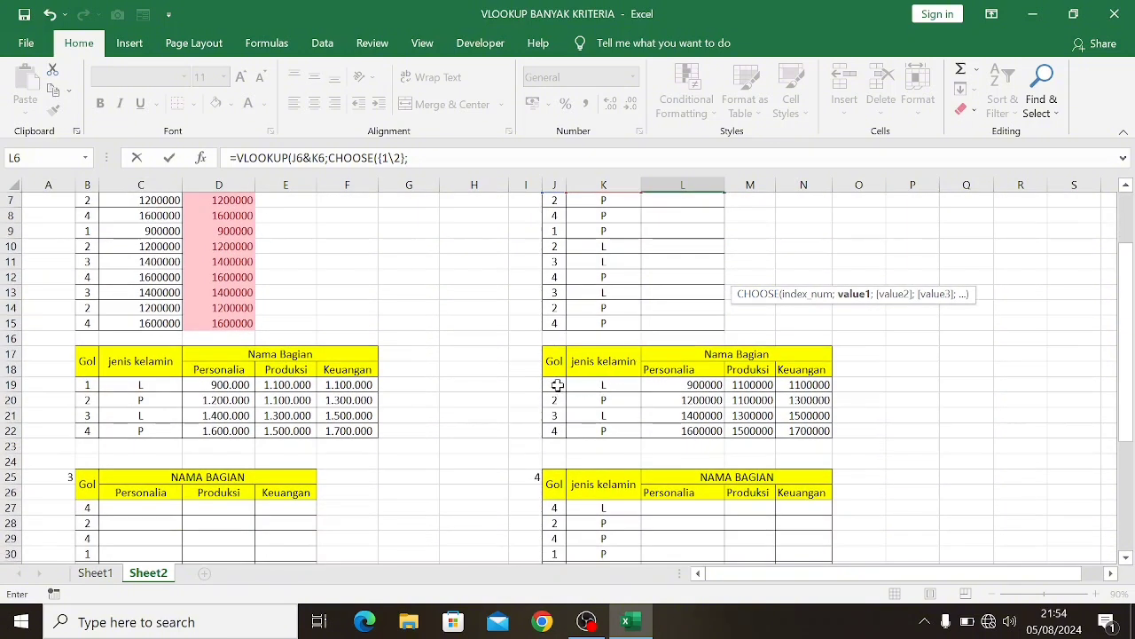
drag(555, 384, 551, 431)
key(F4)
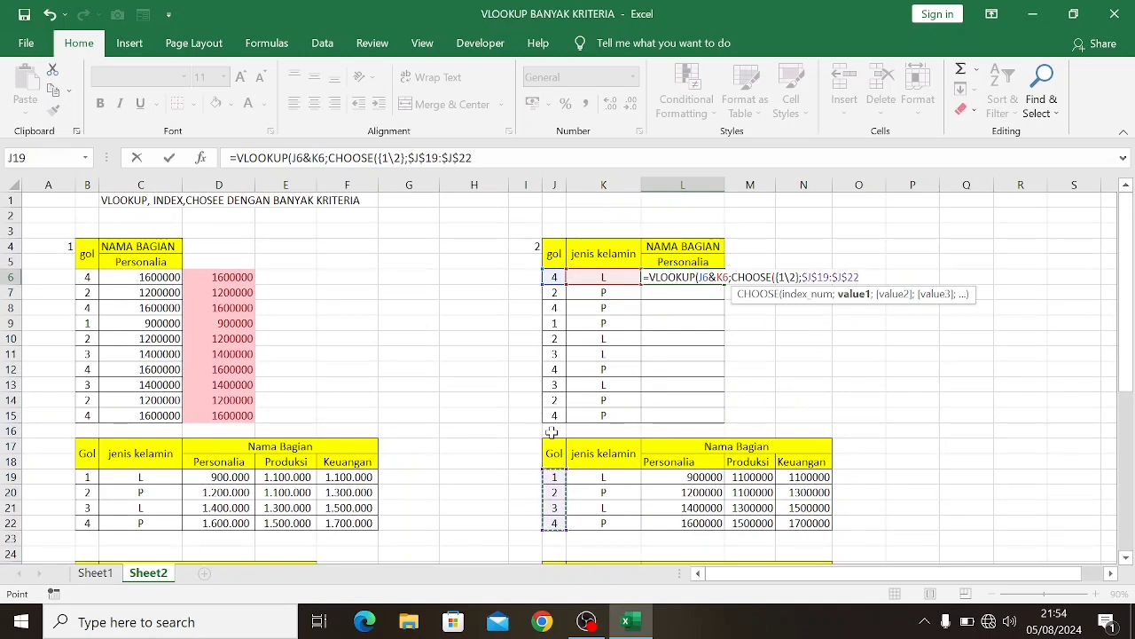
text(&)
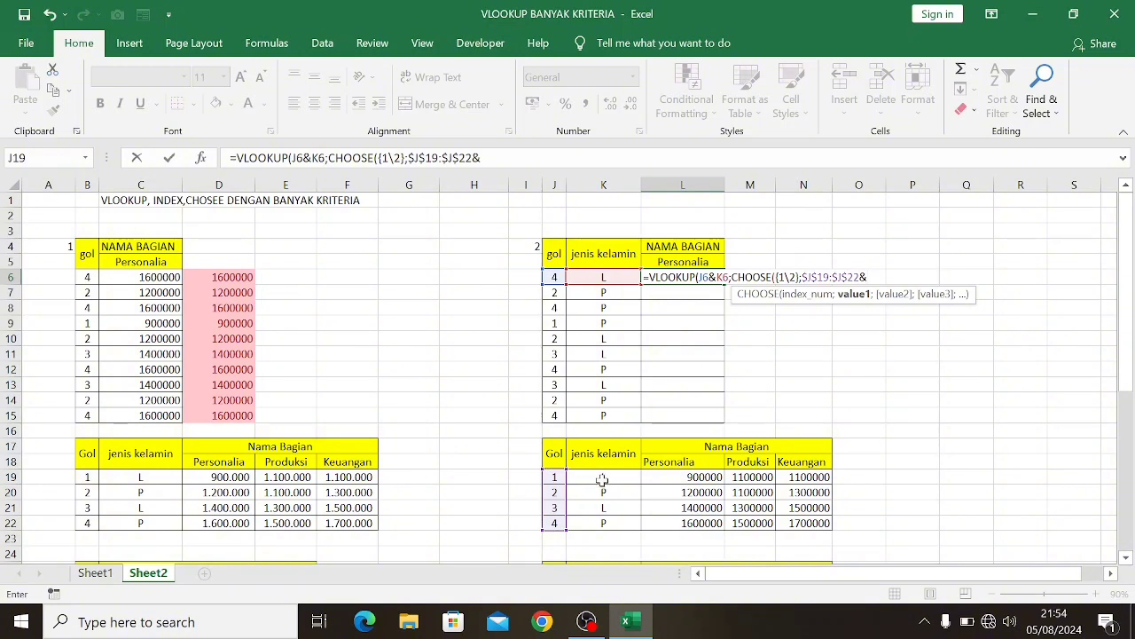
drag(599, 476, 600, 523)
key(F4)
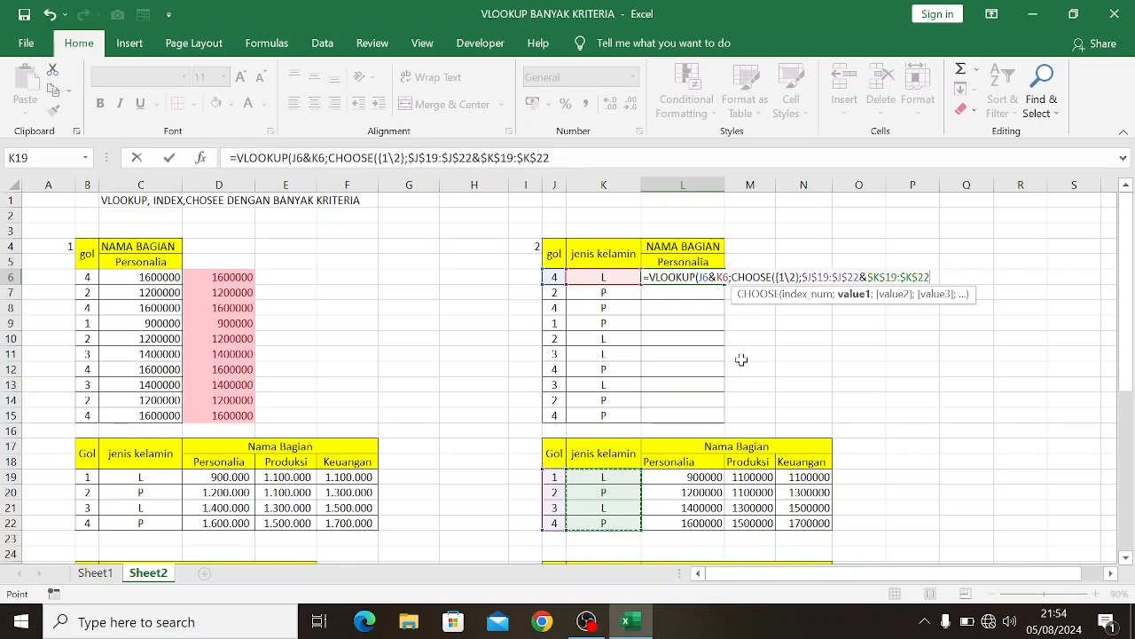
text(;)
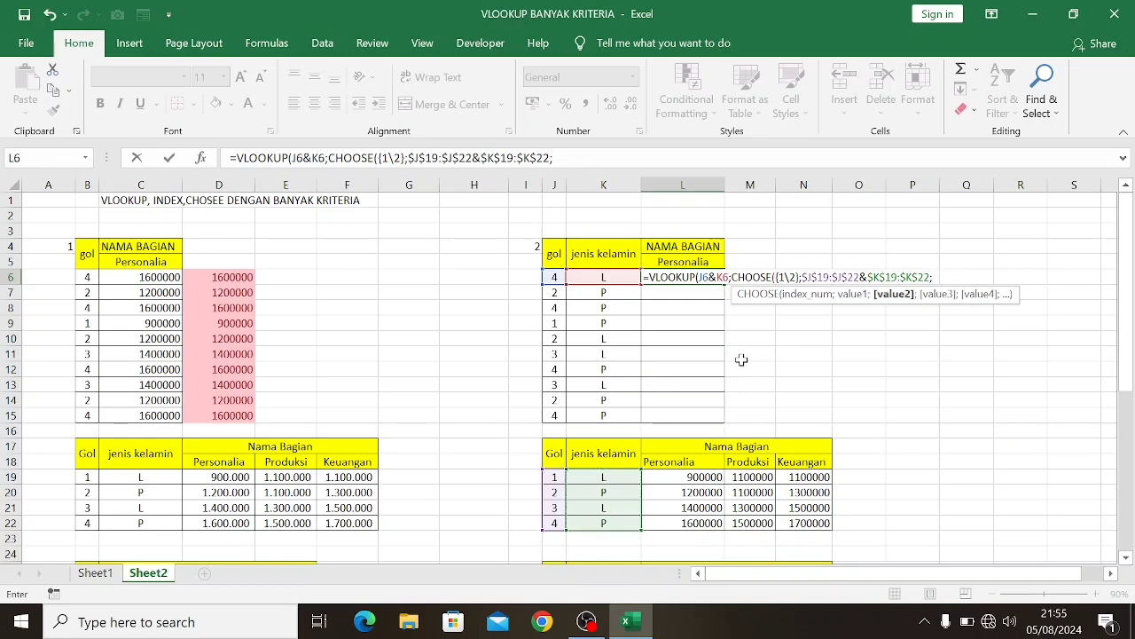
Add the absolute range $L$19:$L$22 as the second CHOOSE value in L6 and close the CHOOSE function
scroll(722, 307, down, 1)
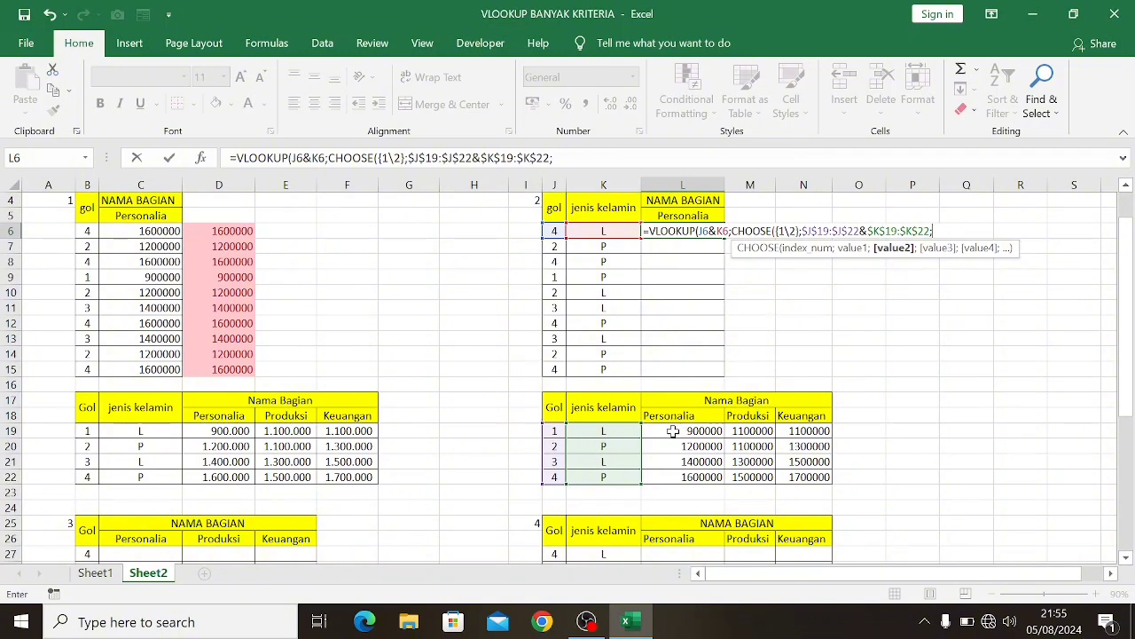
drag(673, 431, 675, 484)
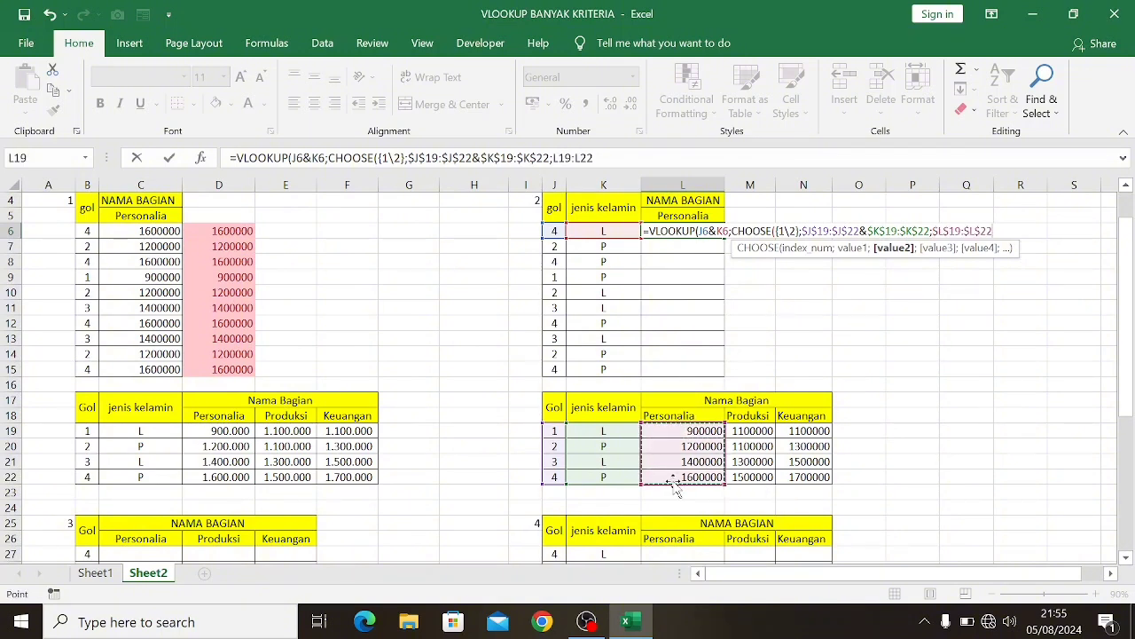
key(F4)
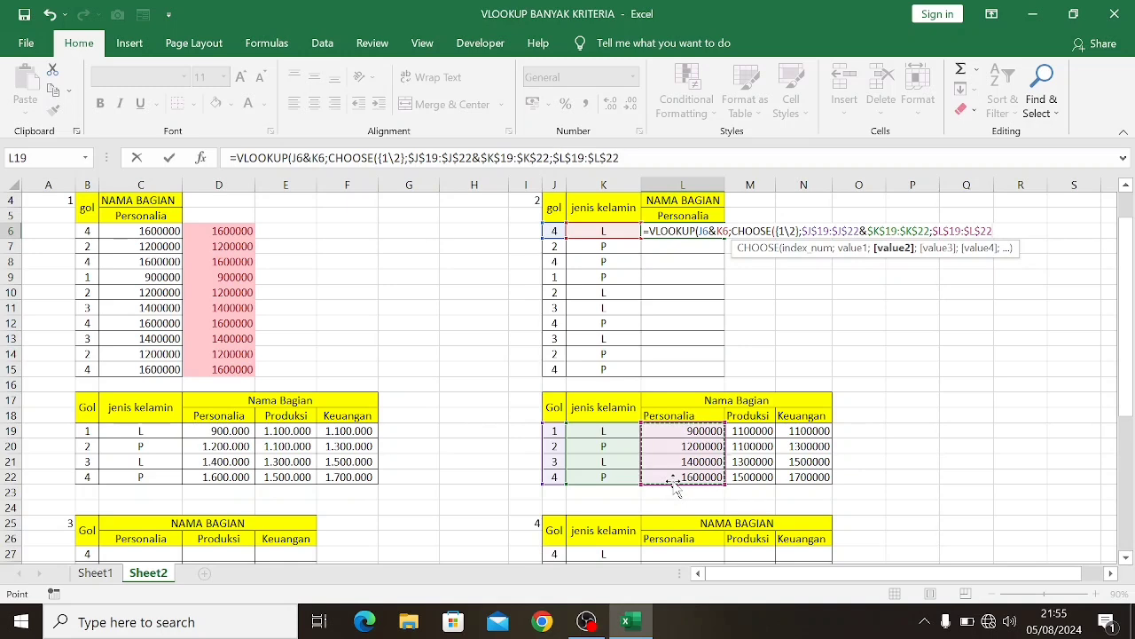
text();2)
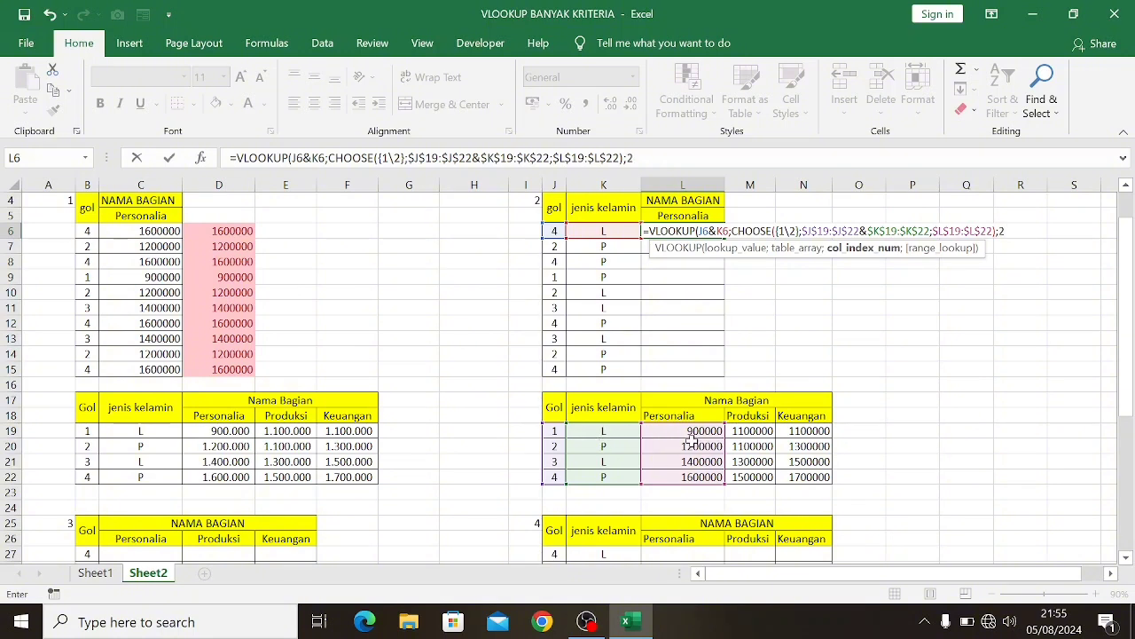
Complete the L6 VLOOKUP with column index 2 and range lookup 0, and enter it as an array formula
text(;)
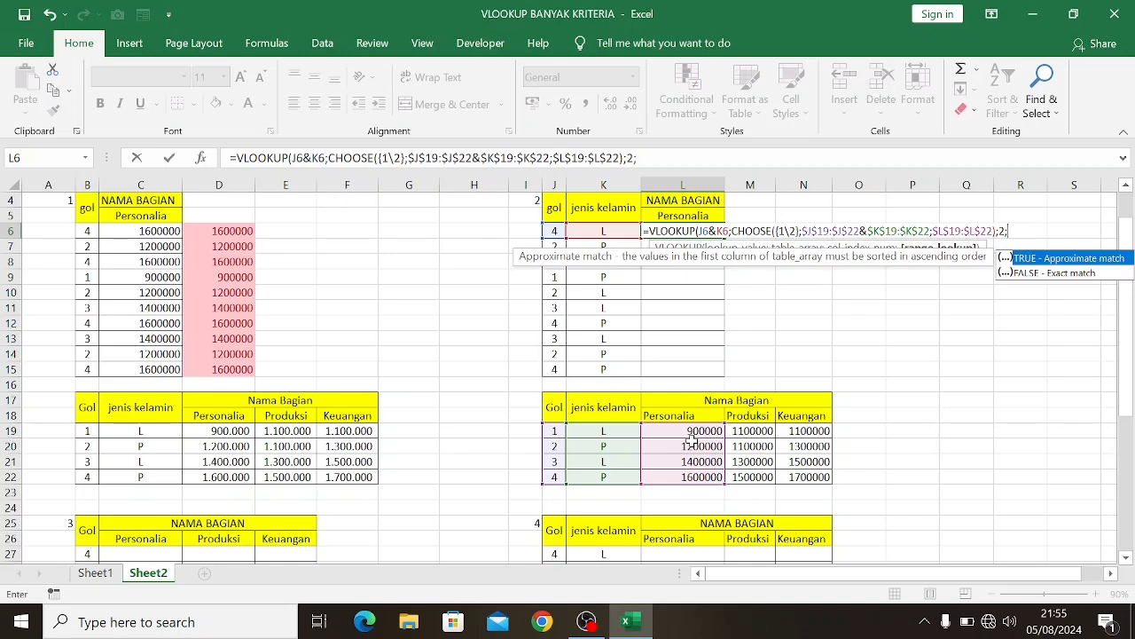
text(0))
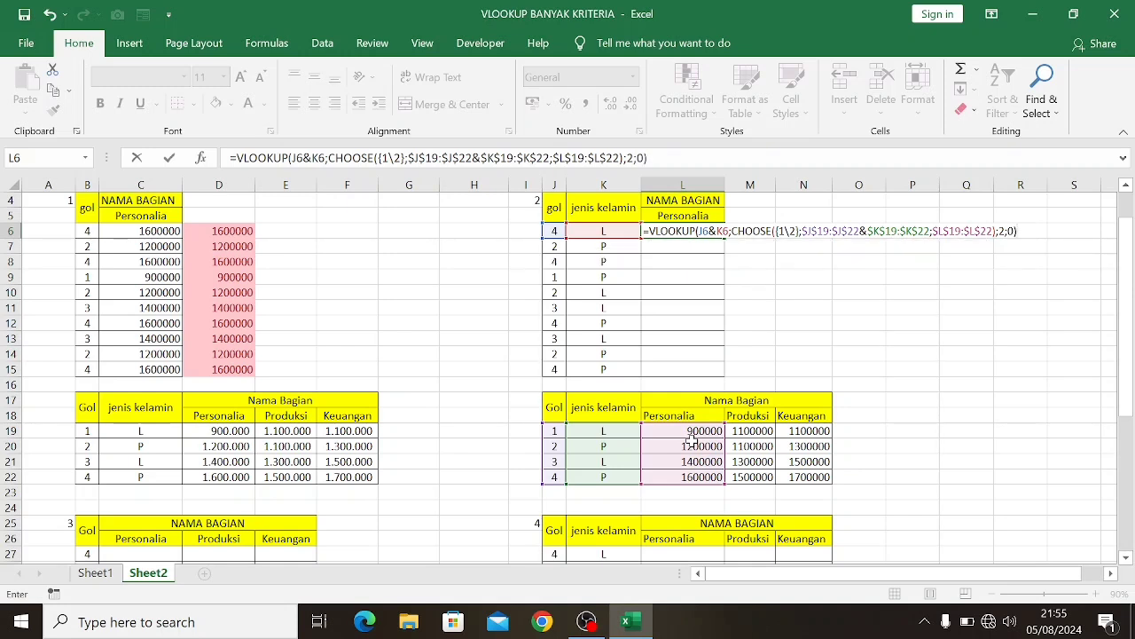
key(ctrl+shift+Return)
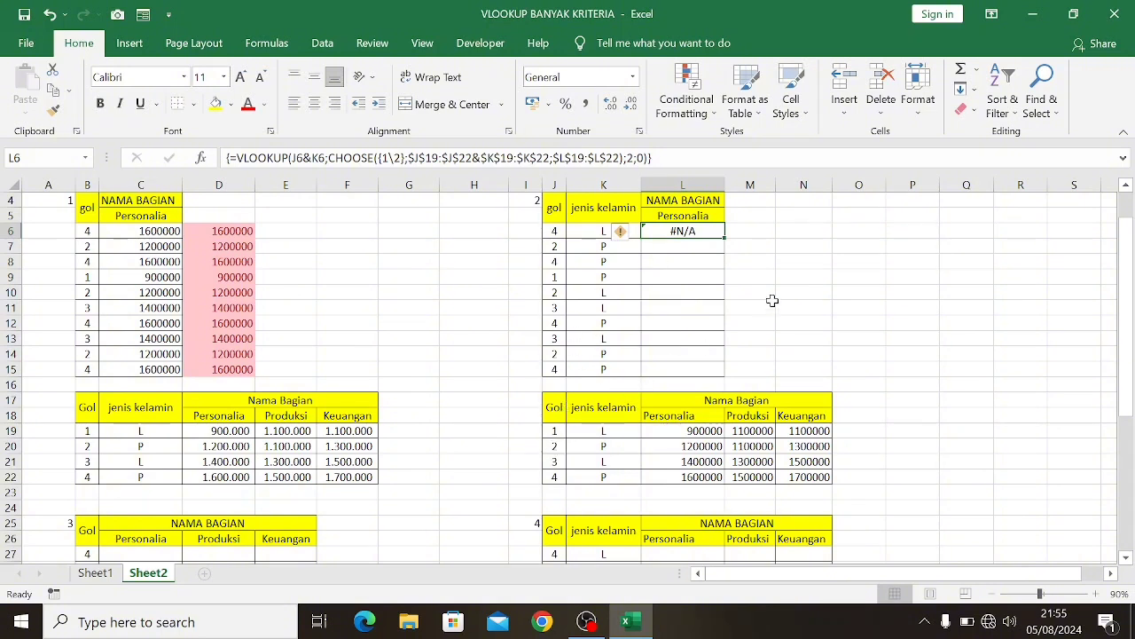
Wrap the L6 VLOOKUP formula in IFERROR with an empty string "" as the value if error
click(235, 160)
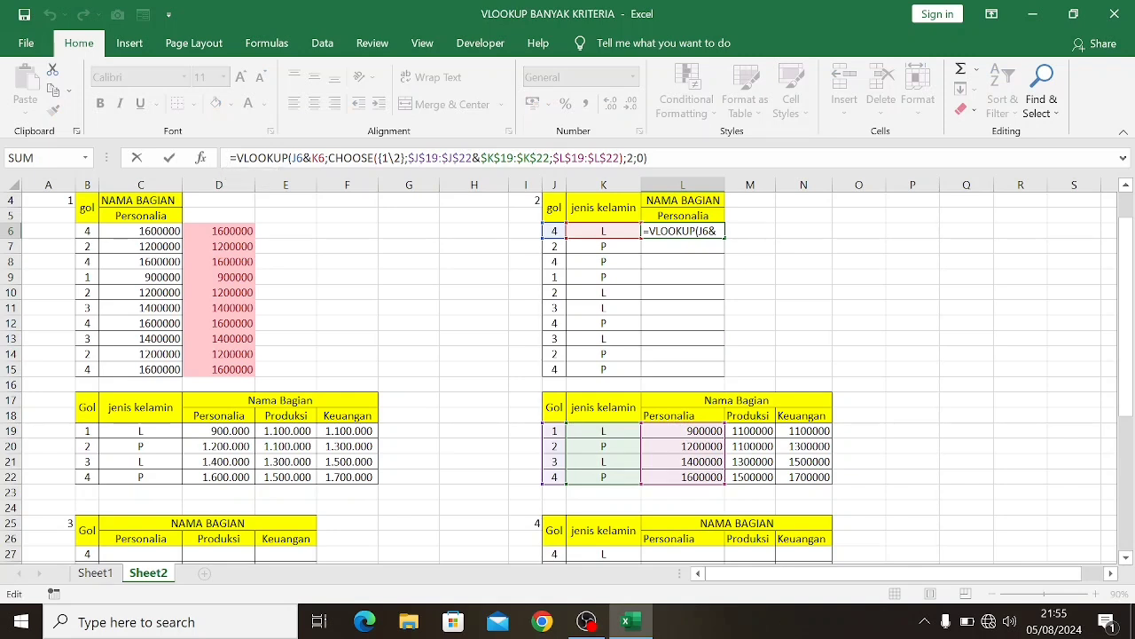
text(if)
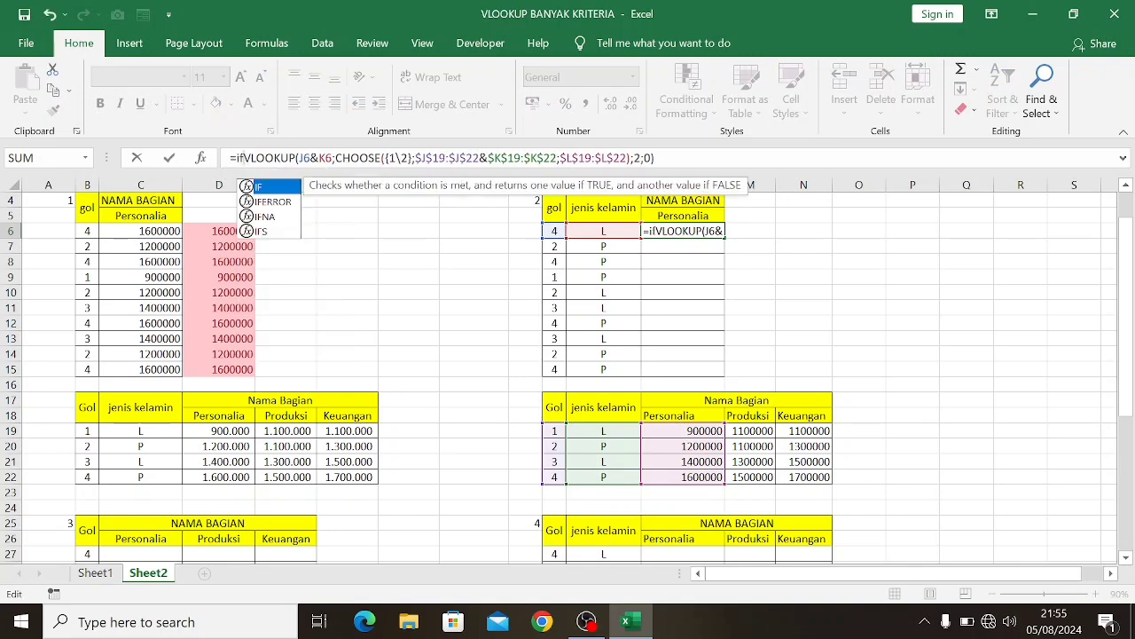
key(Down)
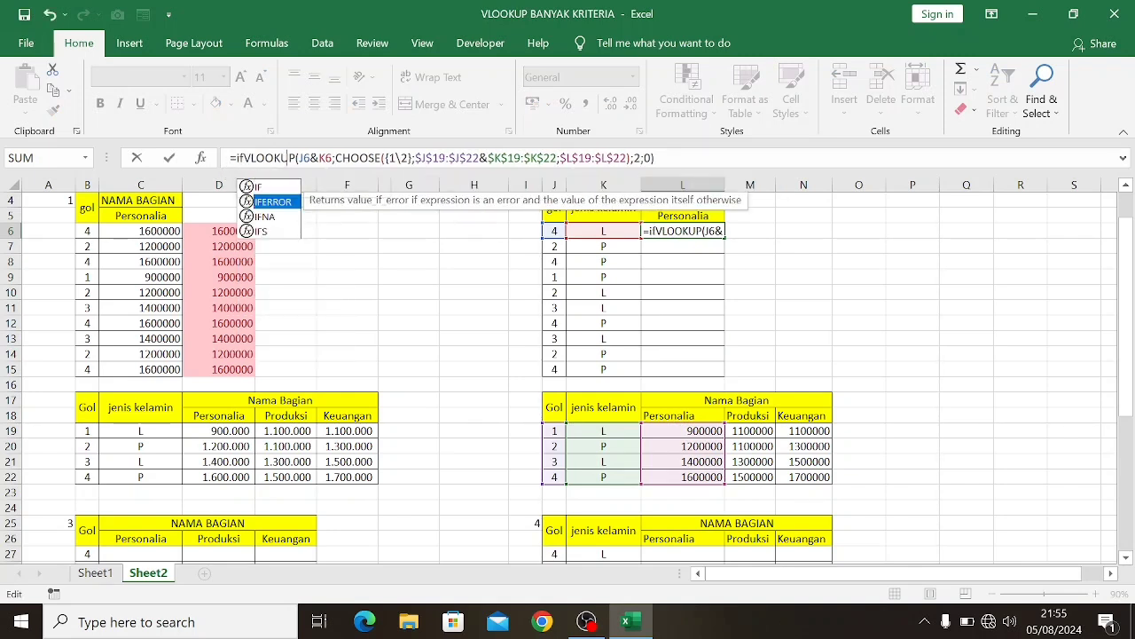
key(Tab)
key(End)
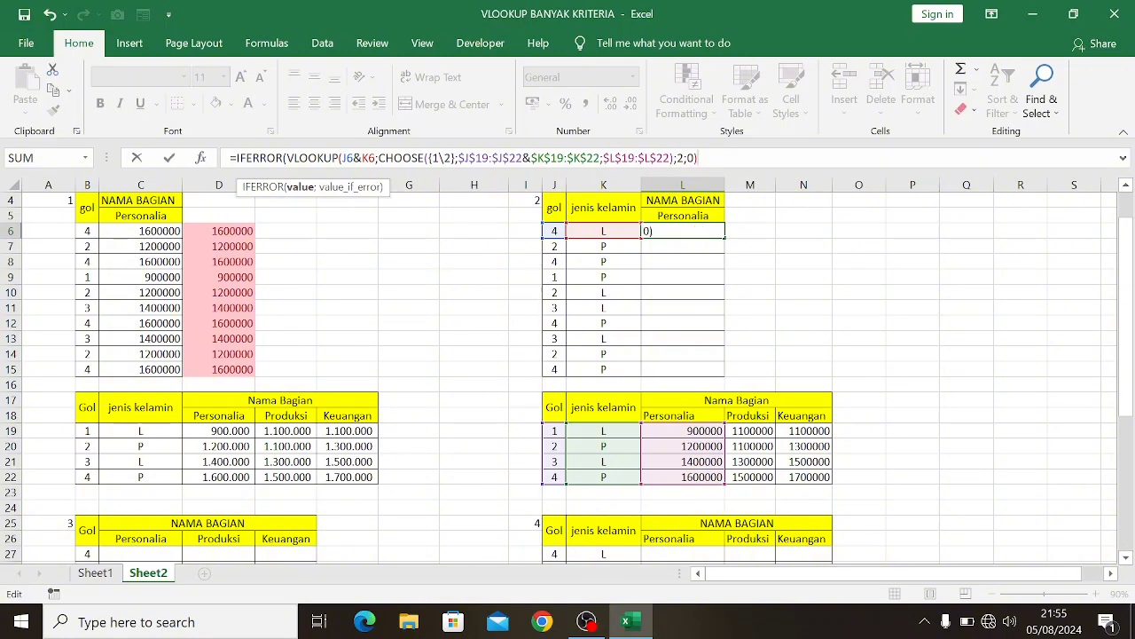
text(;"")
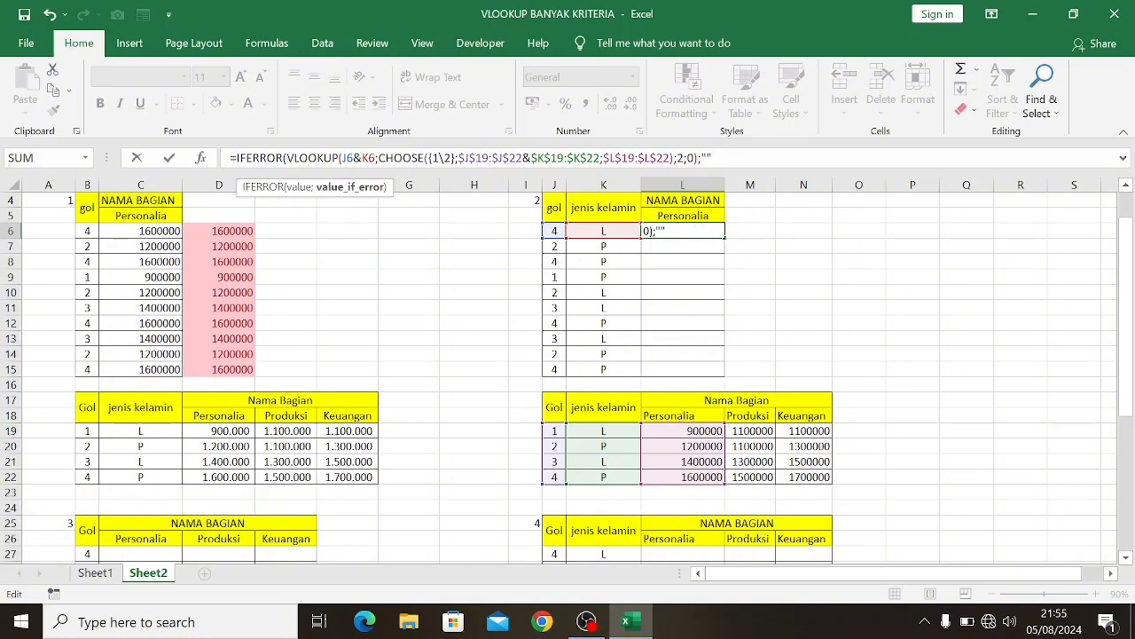
text())
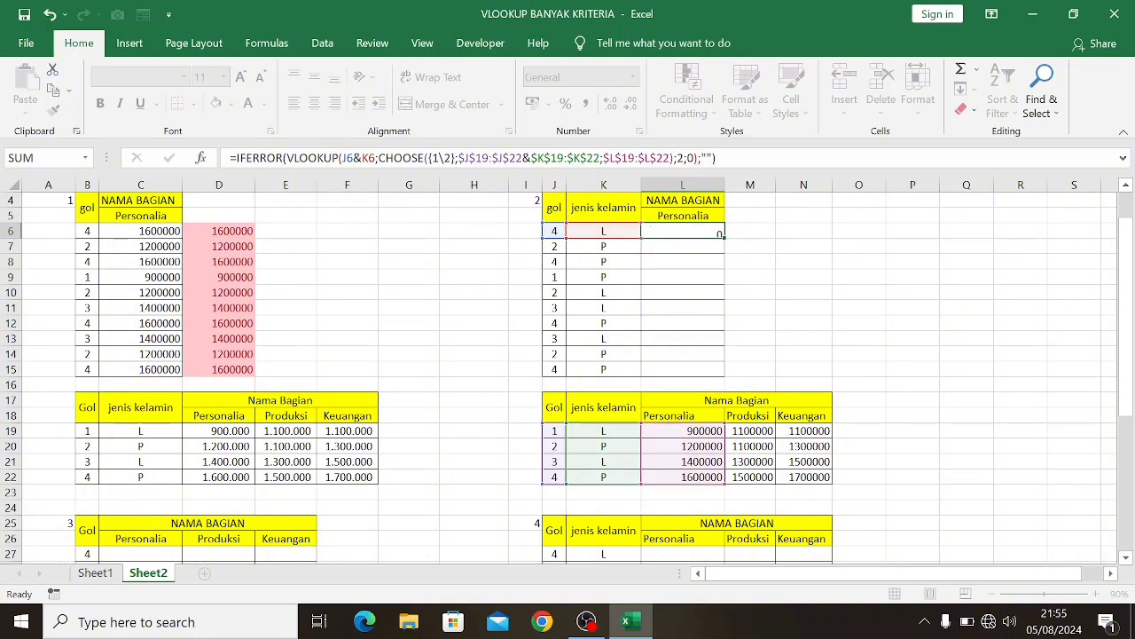
Enter the L6 IFERROR formula as an array formula and fill it down through L15
key(ctrl+shift+Return)
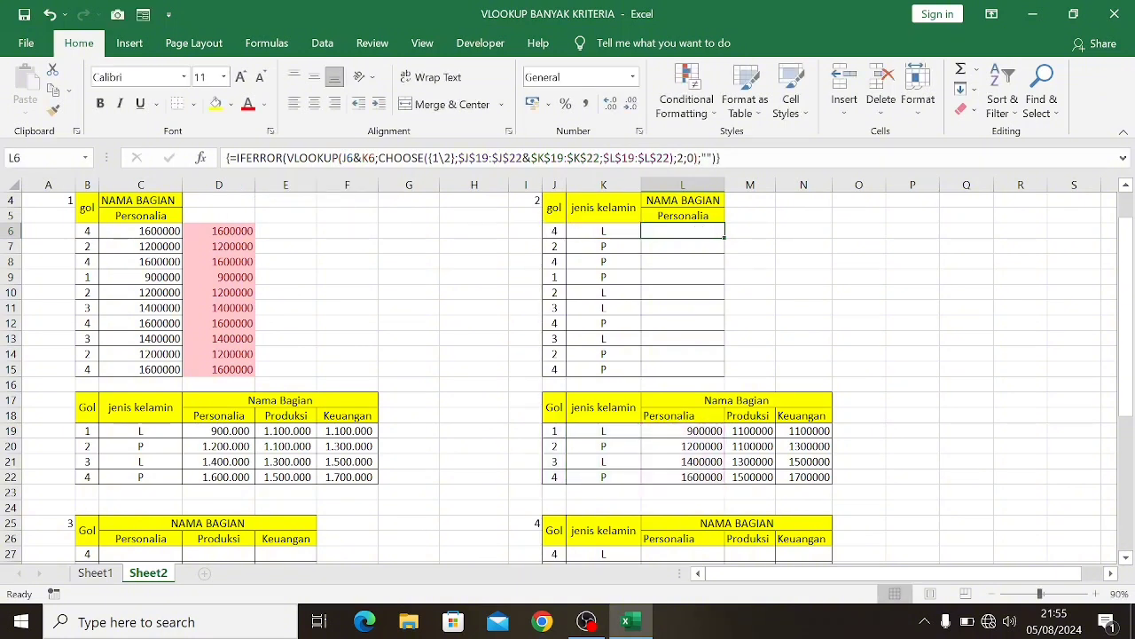
double_click(724, 235)
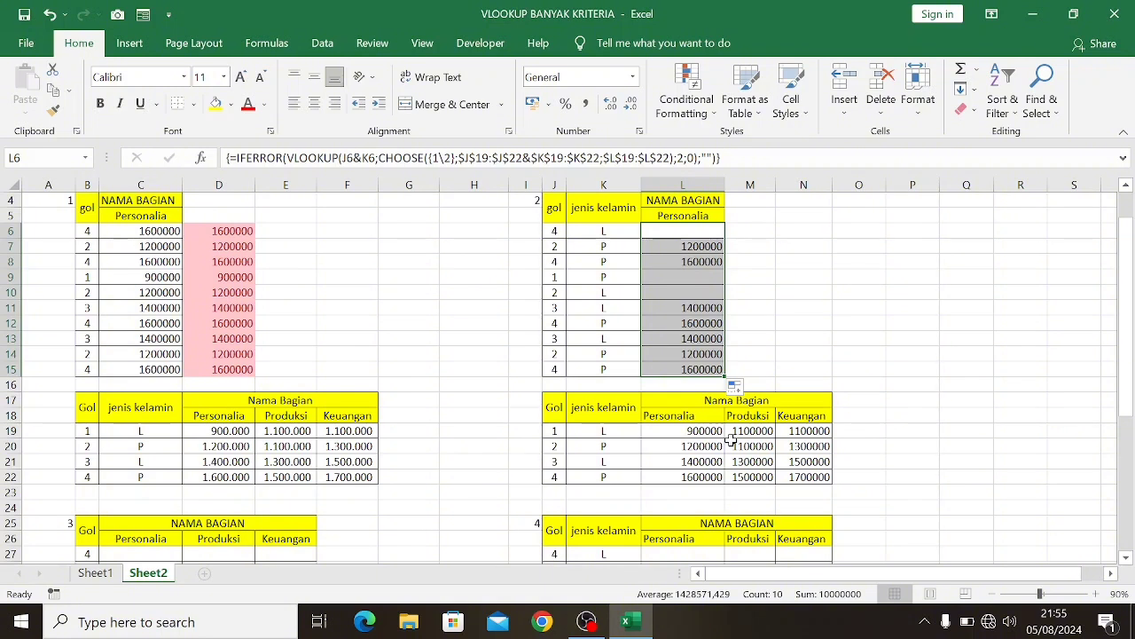
Start an INDEX formula in M6 with the absolute range $J$19:$N$22 as its array
click(747, 228)
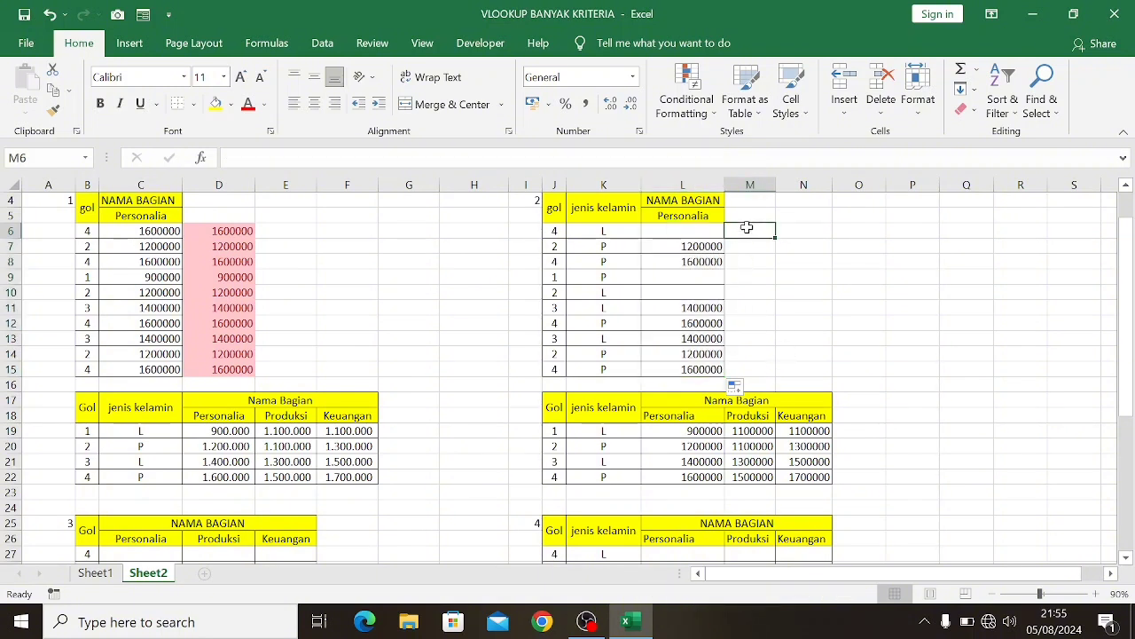
text(=inde)
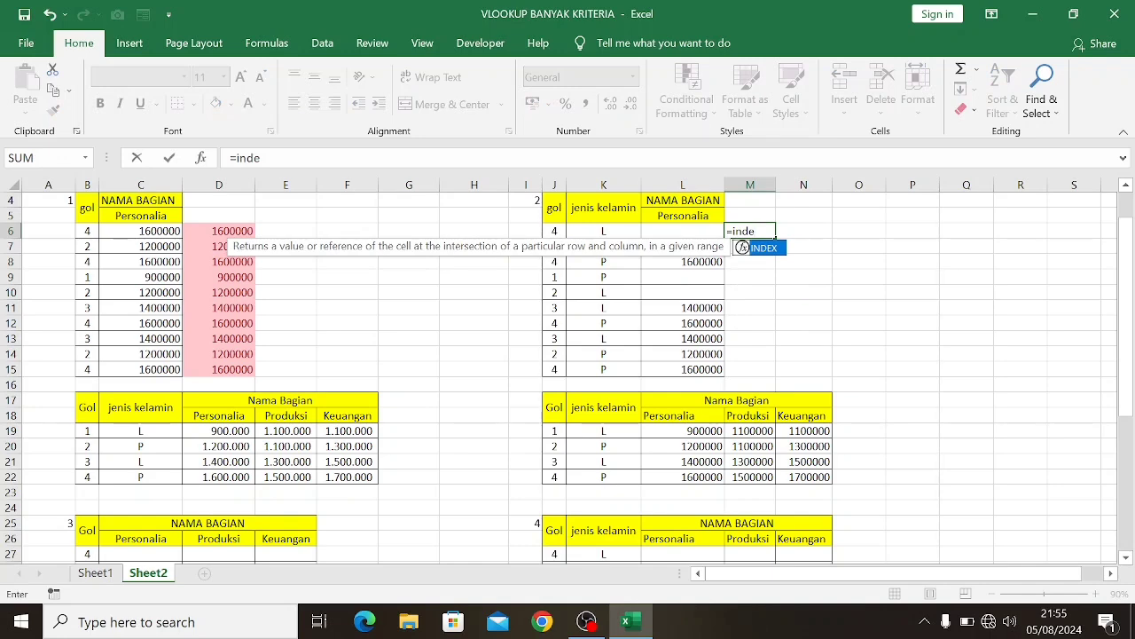
key(Tab)
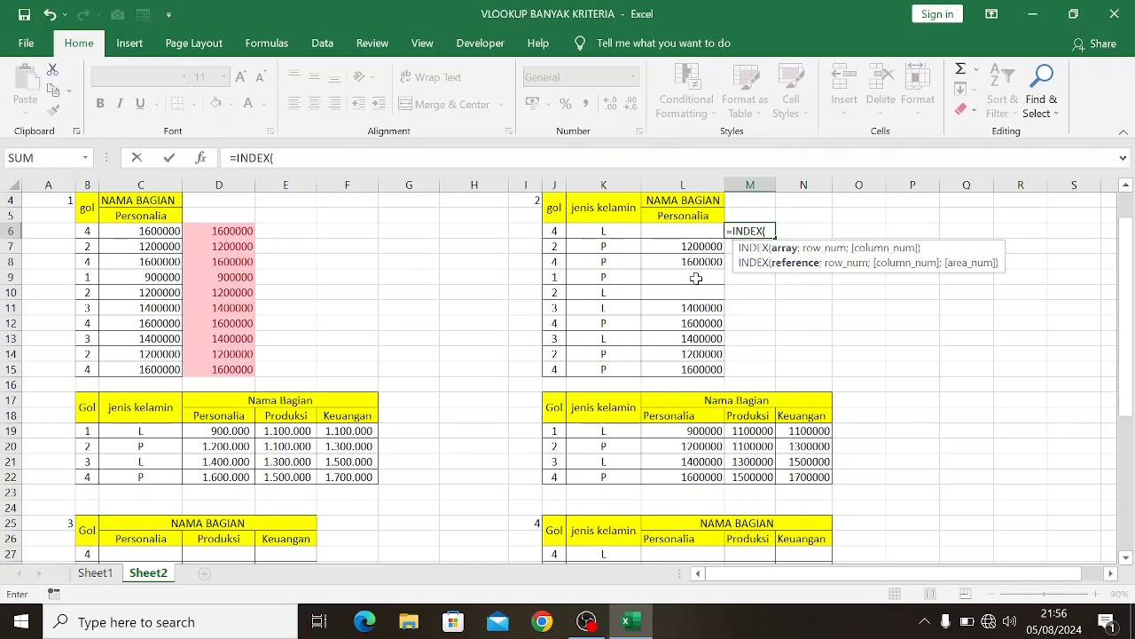
scroll(687, 280, down, 1)
drag(553, 385, 786, 432)
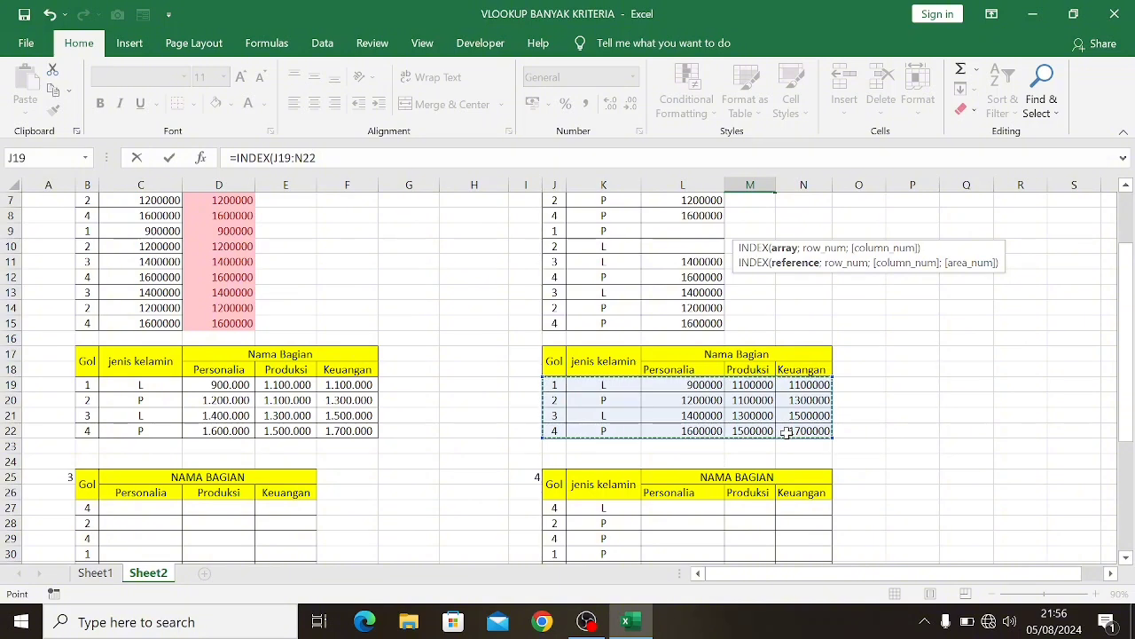
key(F4)
scroll(786, 432, up, 2)
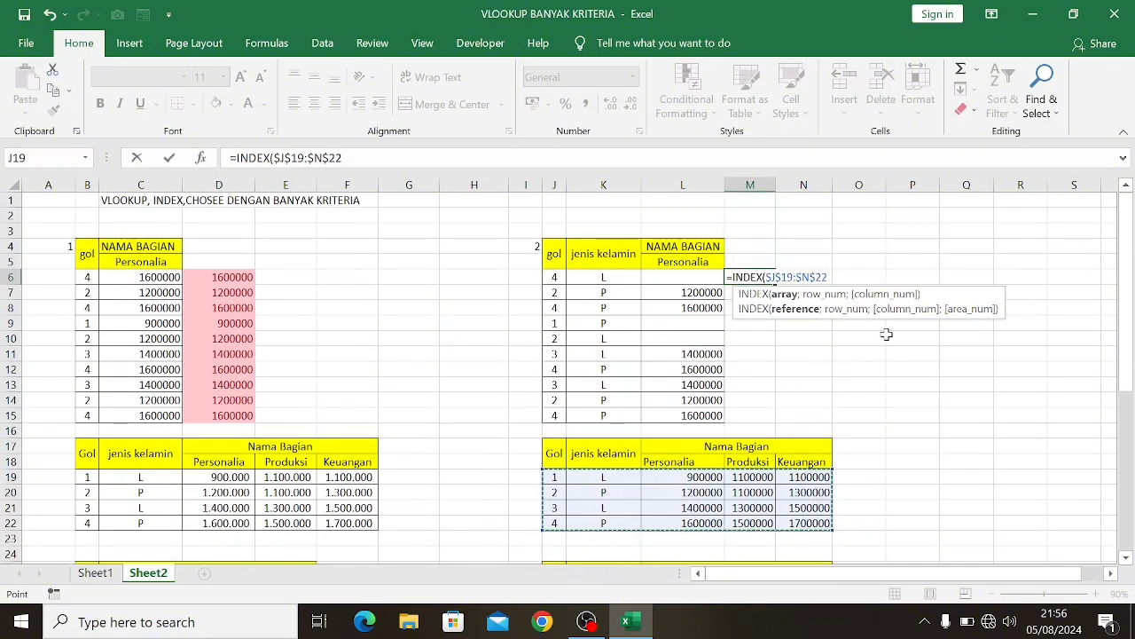
Add a MATCH function as the row number in M6, with the joined cells J6&K6 as lookup value
text(;ma)
key(Tab)
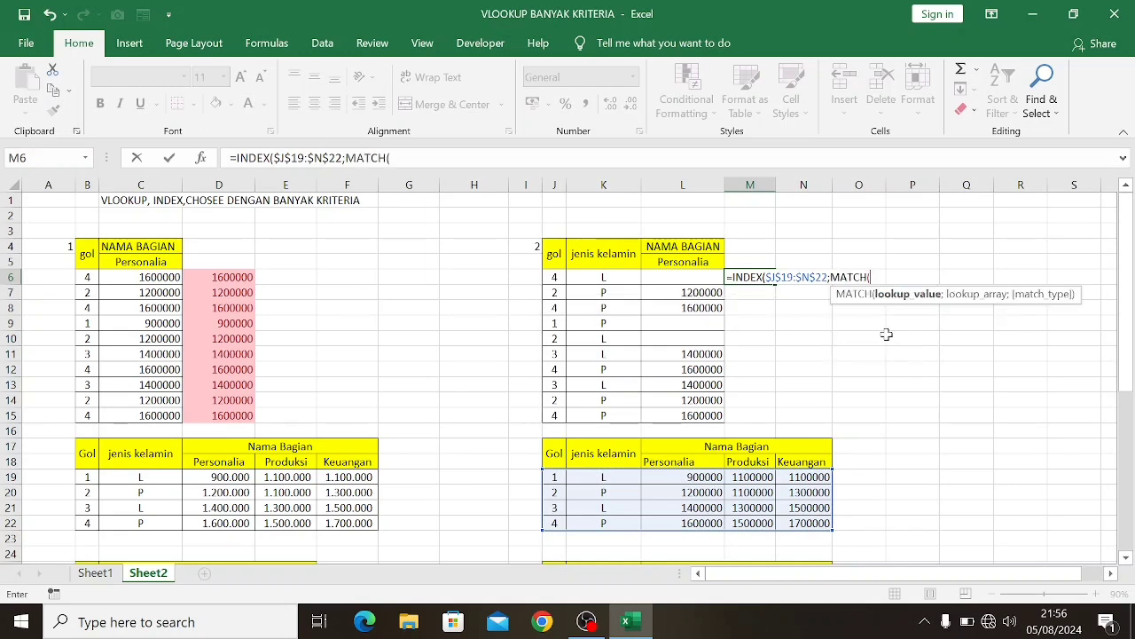
click(551, 277)
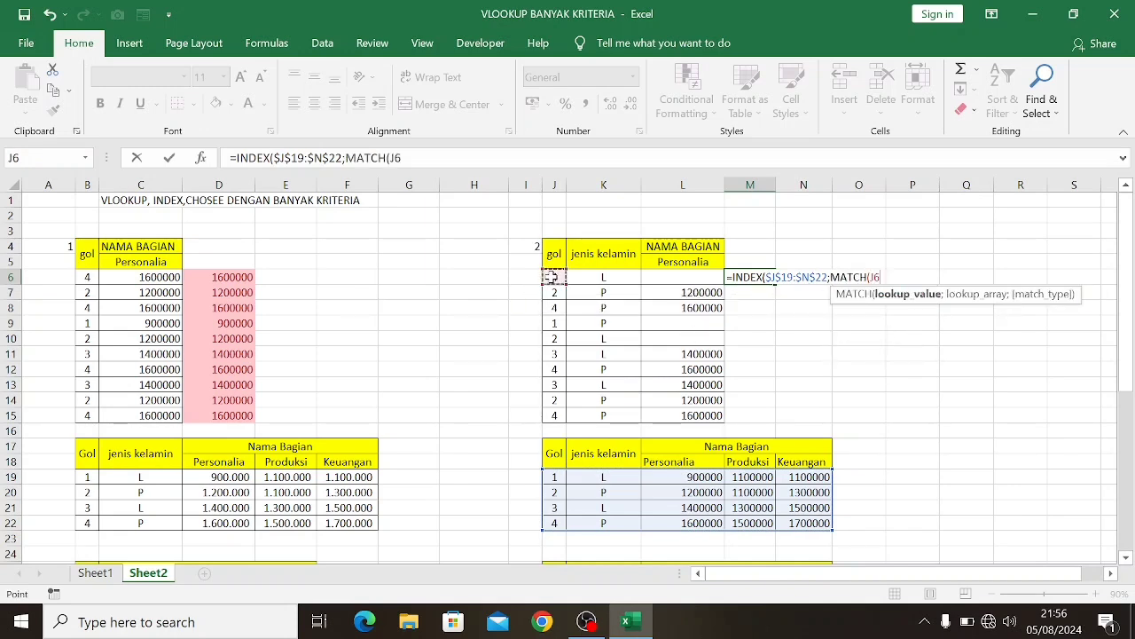
text(&)
click(599, 279)
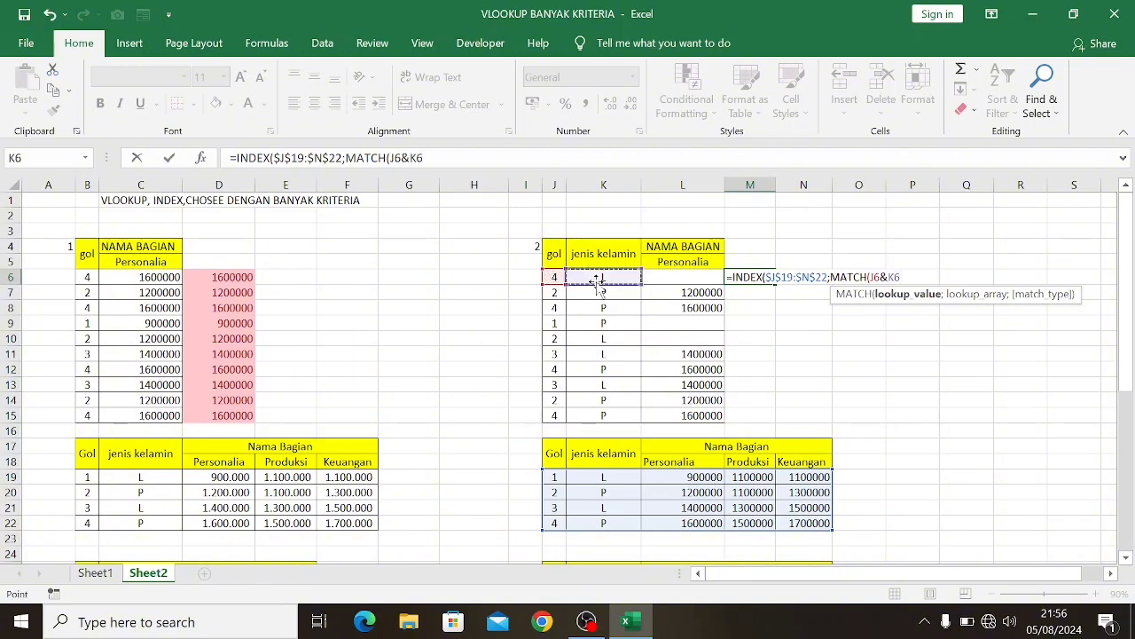
Set the MATCH lookup array in M6 to the joined absolute ranges $J$19:$J$22&$K$19:$K$22
text(;)
scroll(599, 280, down, 1)
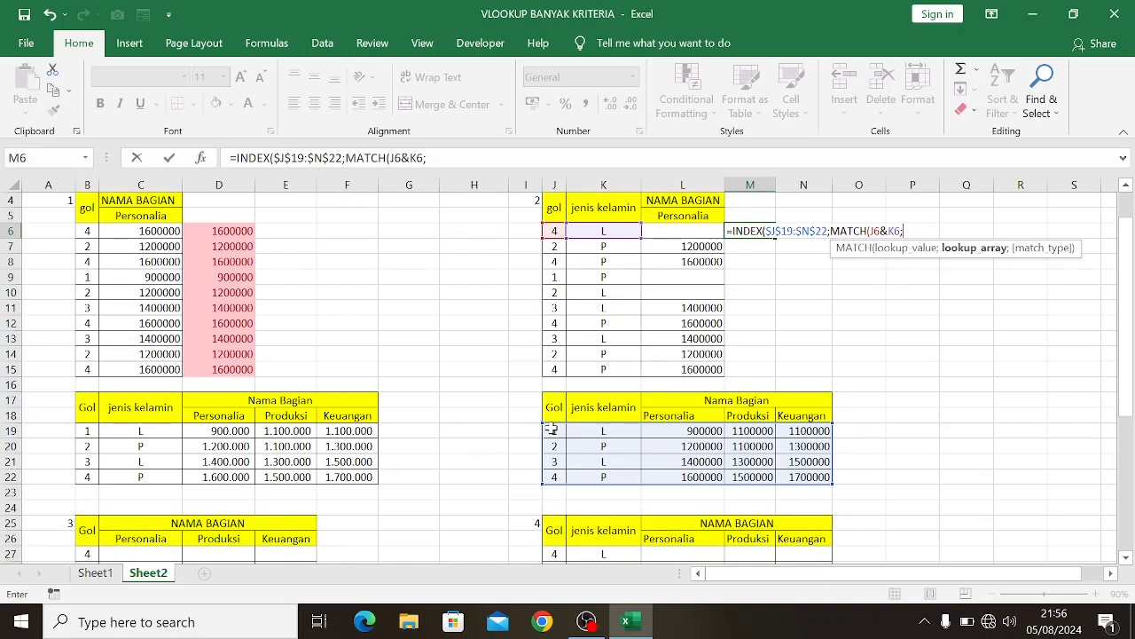
drag(551, 429, 554, 477)
key(F4)
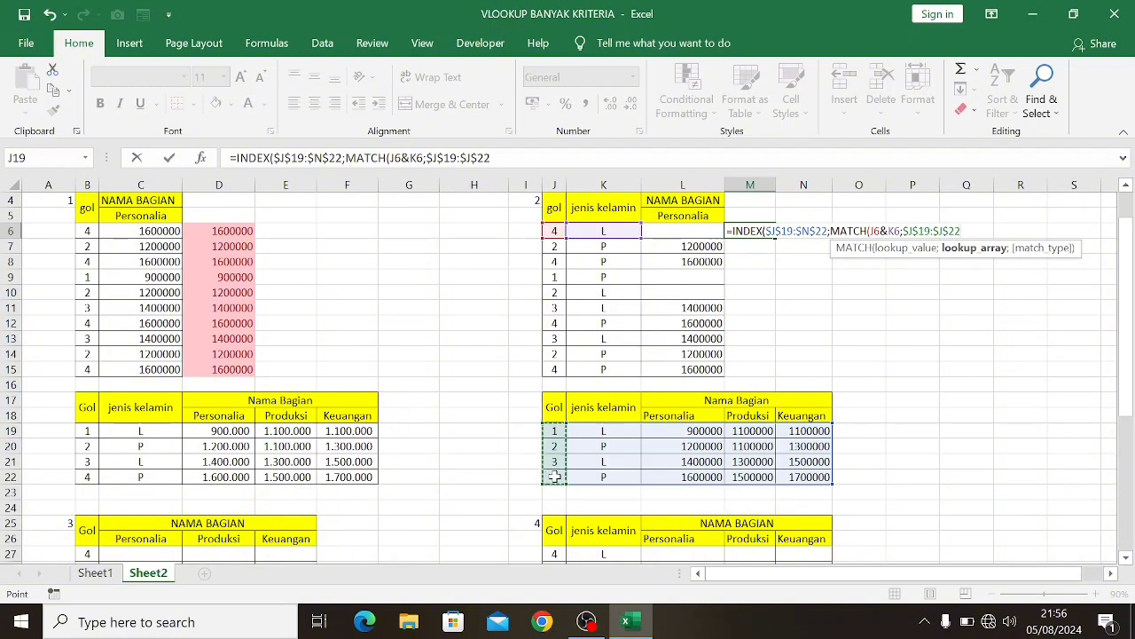
text(&)
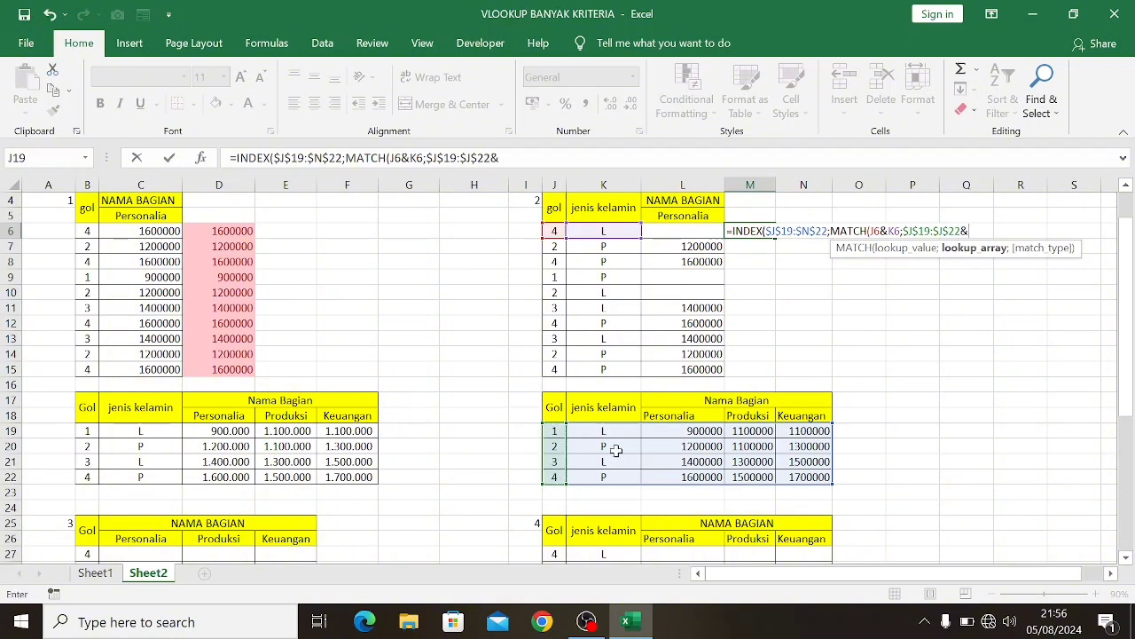
drag(600, 432, 604, 484)
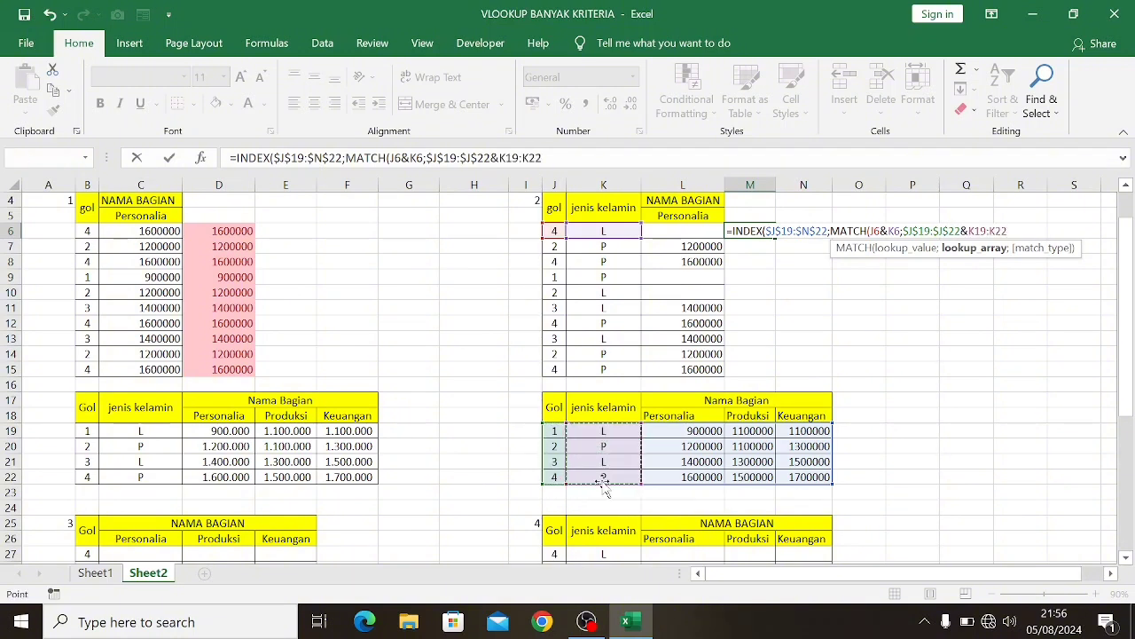
key(F4)
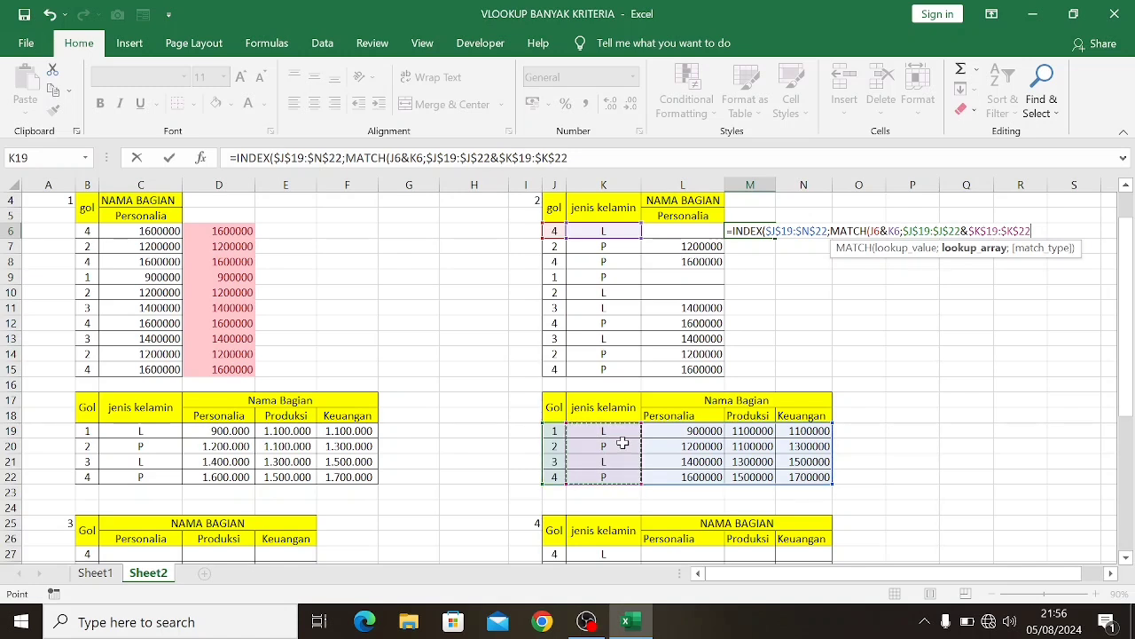
Complete the M6 formula with match type 0 and column number 3, and enter it as an array formula
text(;)
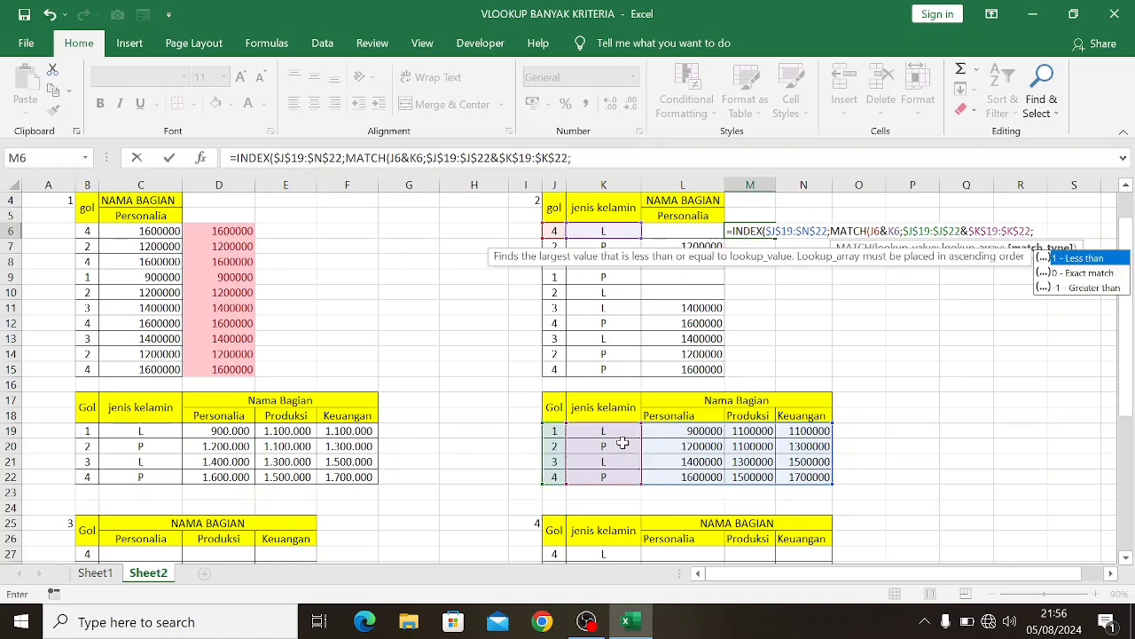
text(0))
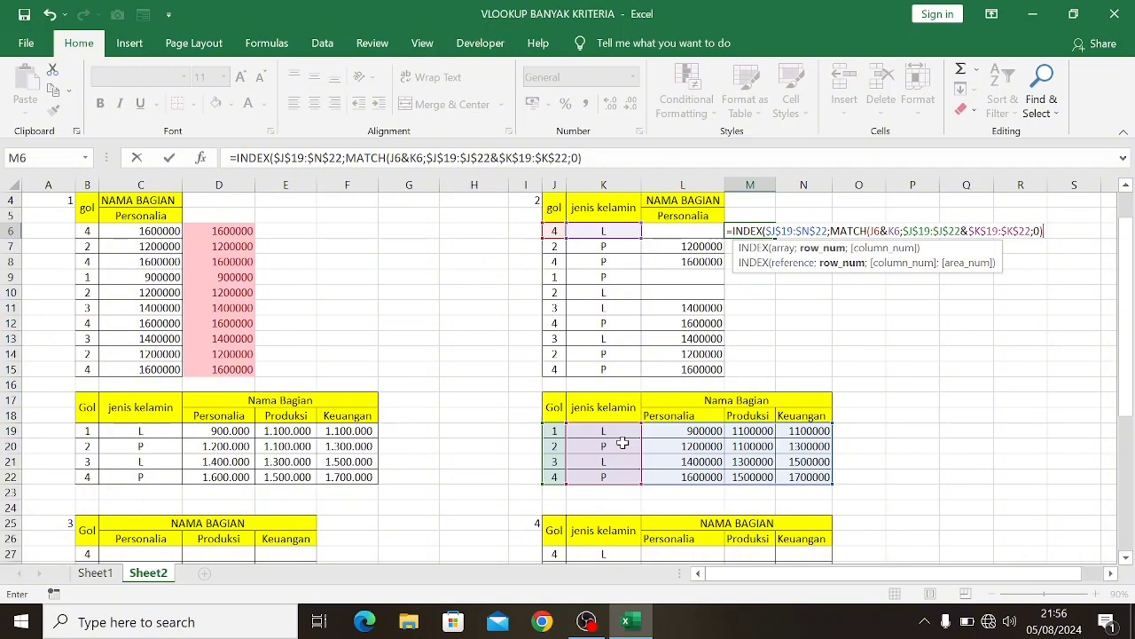
text(;3)
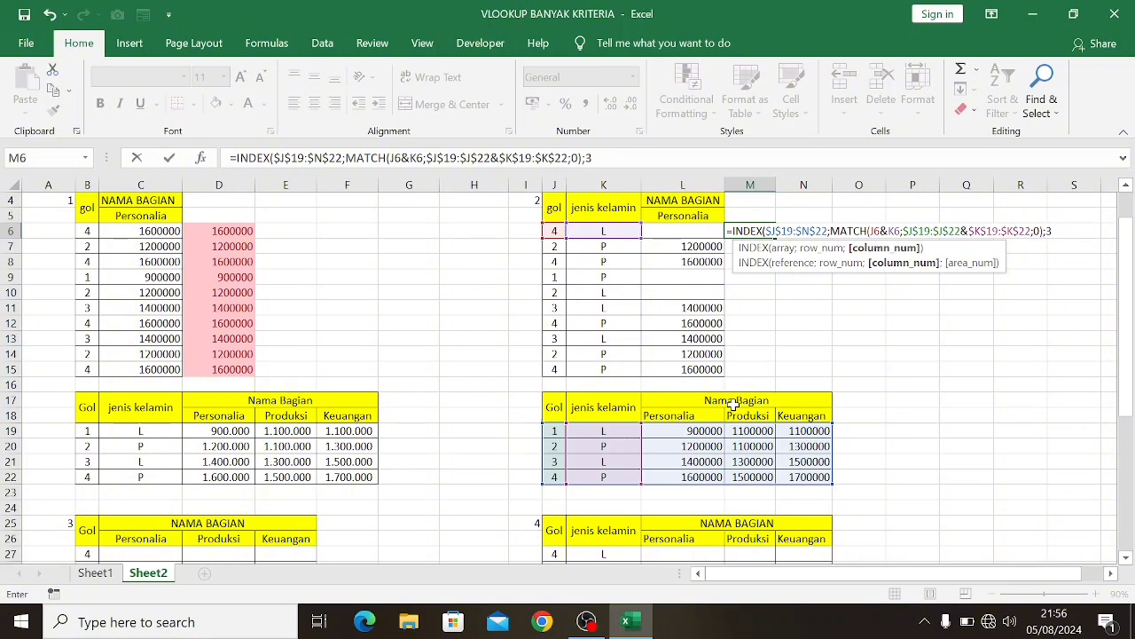
text())
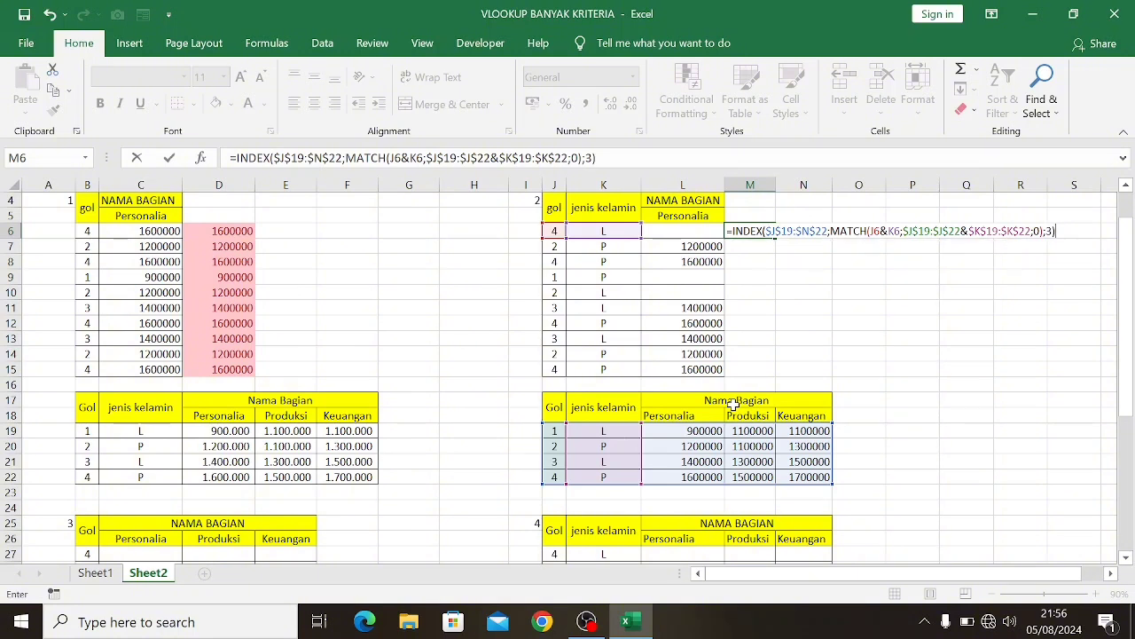
key(ctrl+shift+Return)
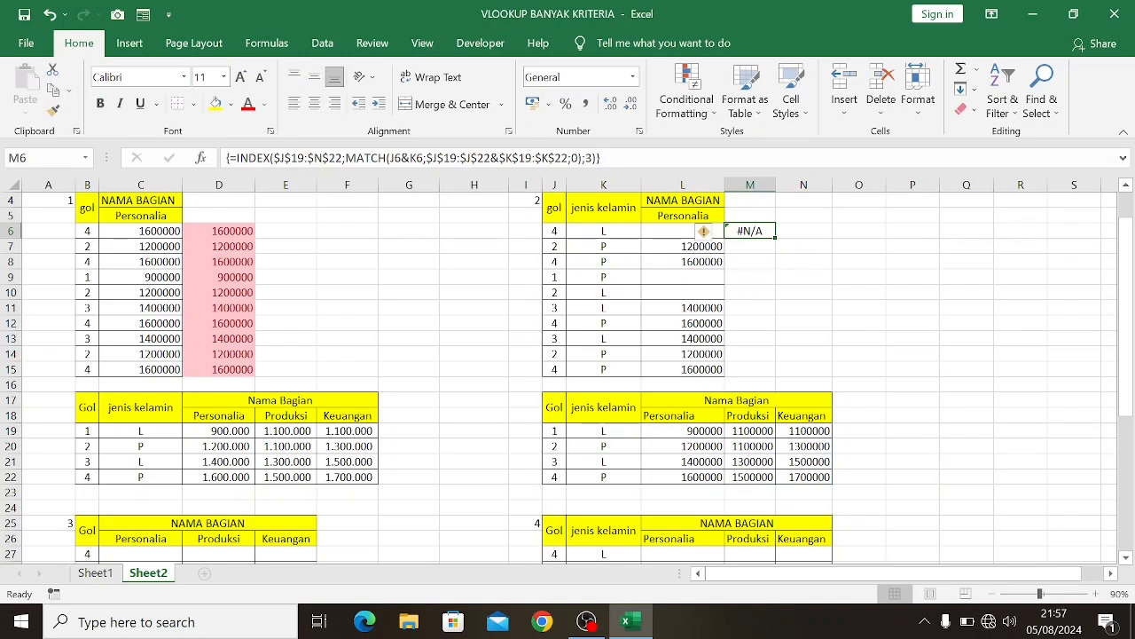
Wrap the M6 array formula in IFERROR with an empty string "" as the value if error, and fill it down through M15
click(384, 153)
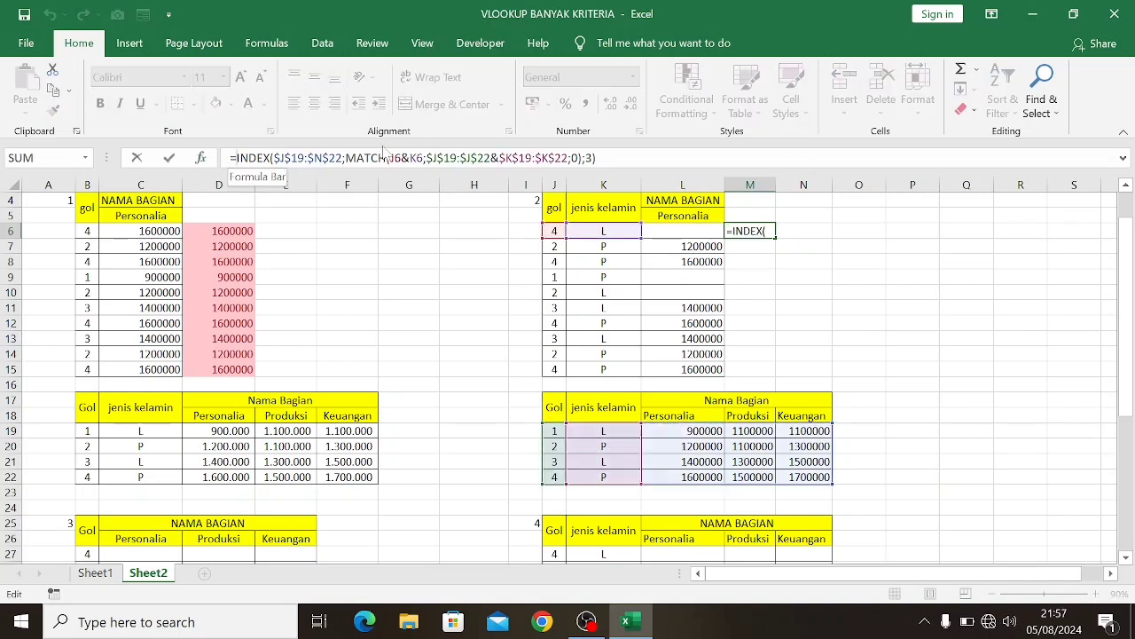
text(if)
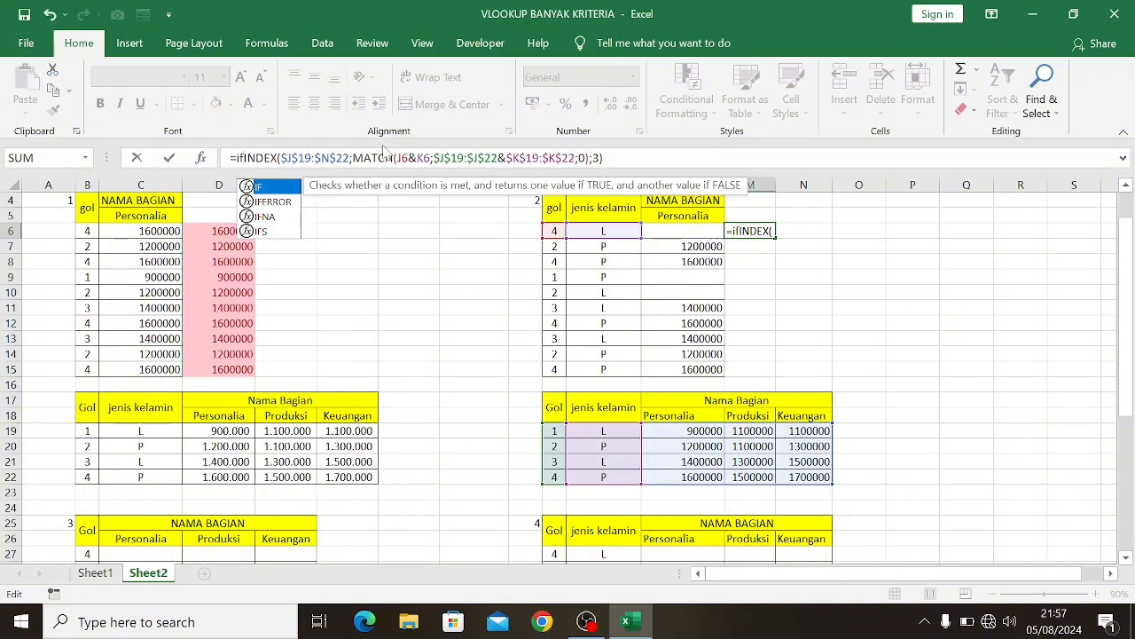
key(Tab)
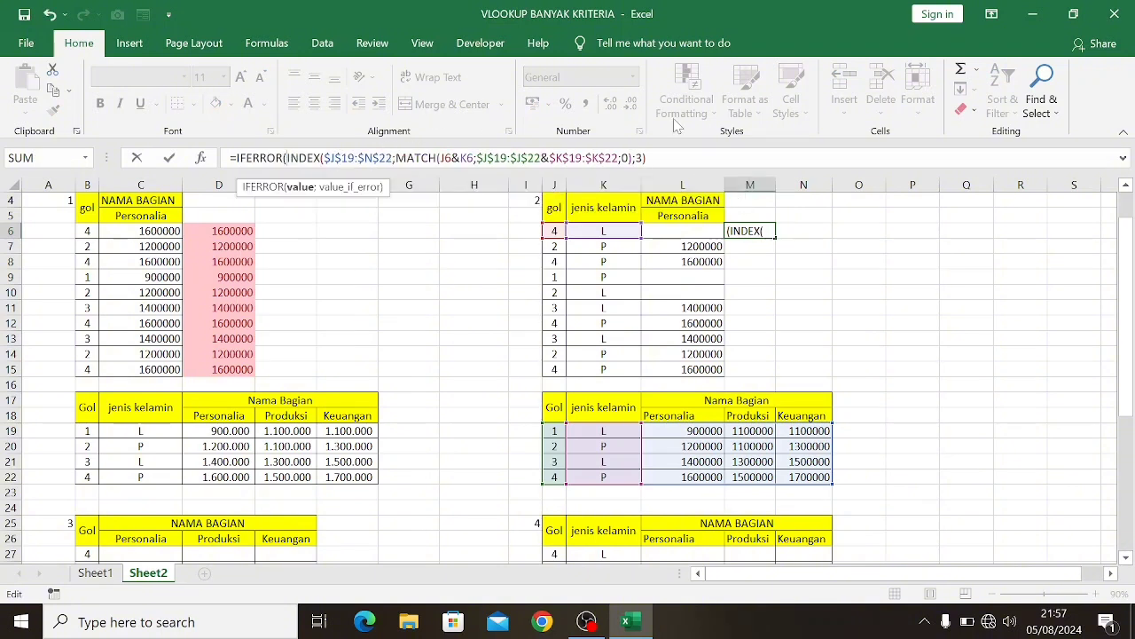
key(End)
text(;)
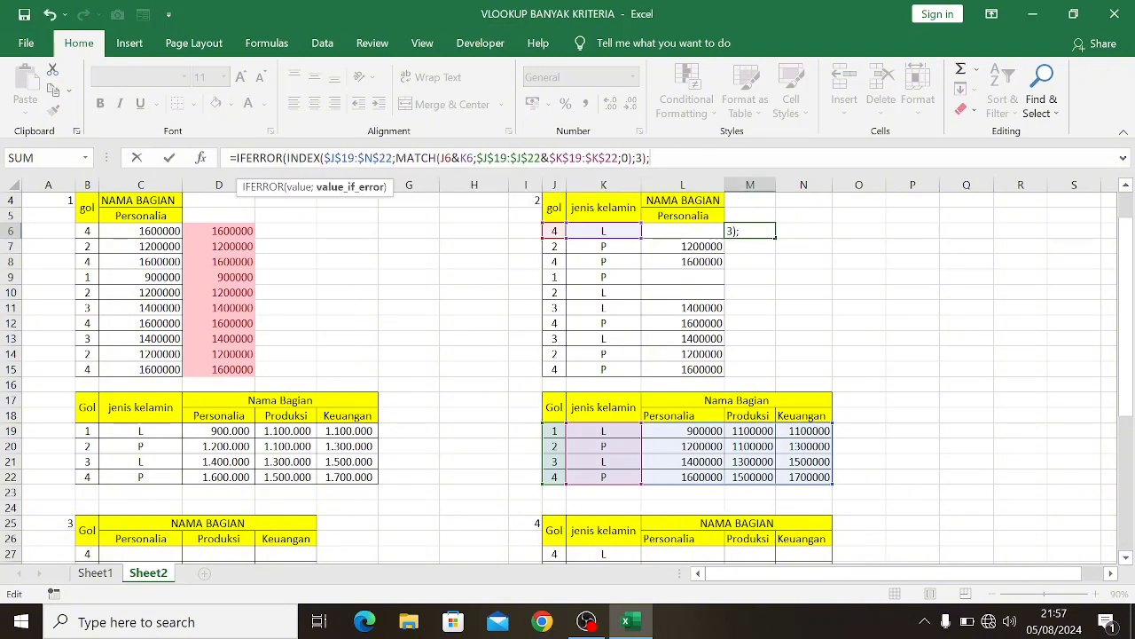
text(""))
key(ctrl+shift+Return)
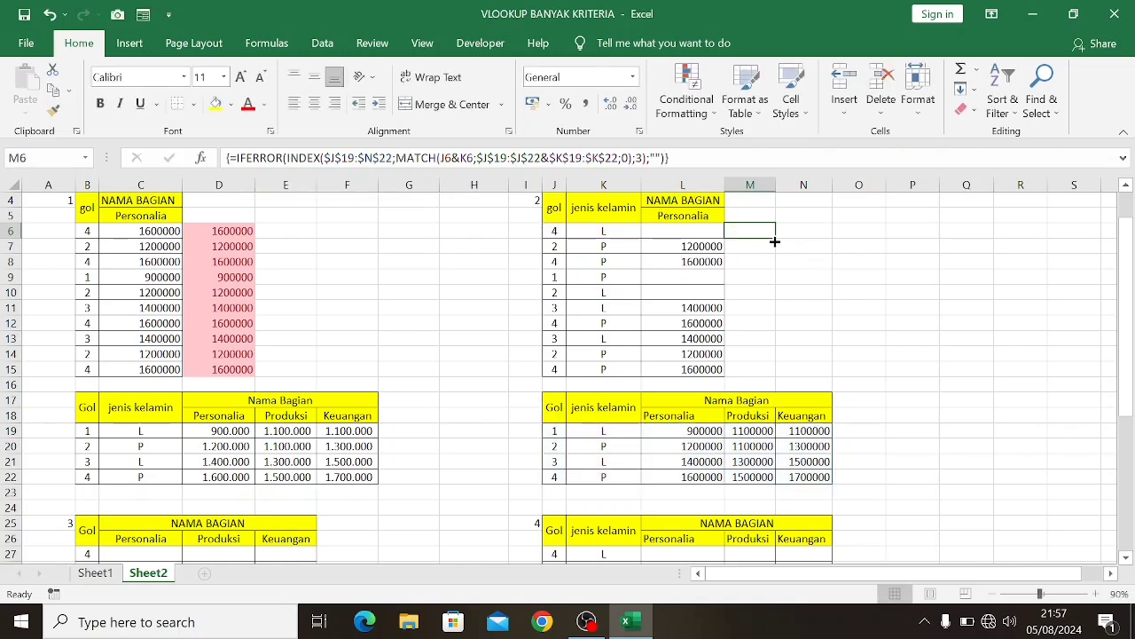
drag(775, 238, 756, 383)
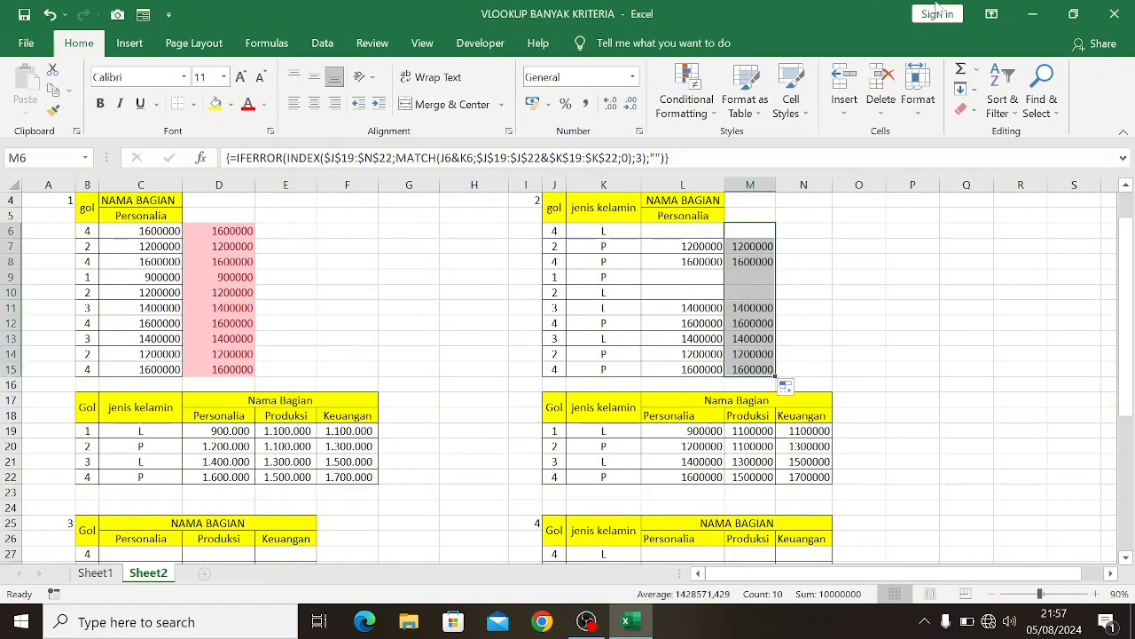
Apply an Equal To conditional formatting rule to M6:M15 against the relative reference =L6, using Green Fill with Dark Green Text
click(684, 111)
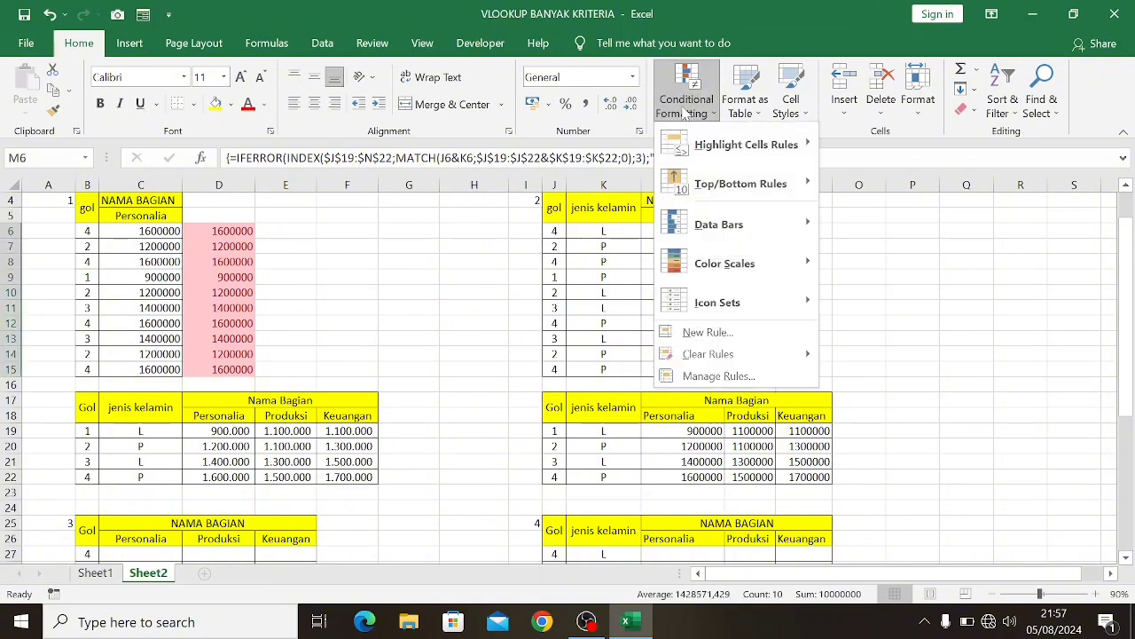
mouse_move(767, 151)
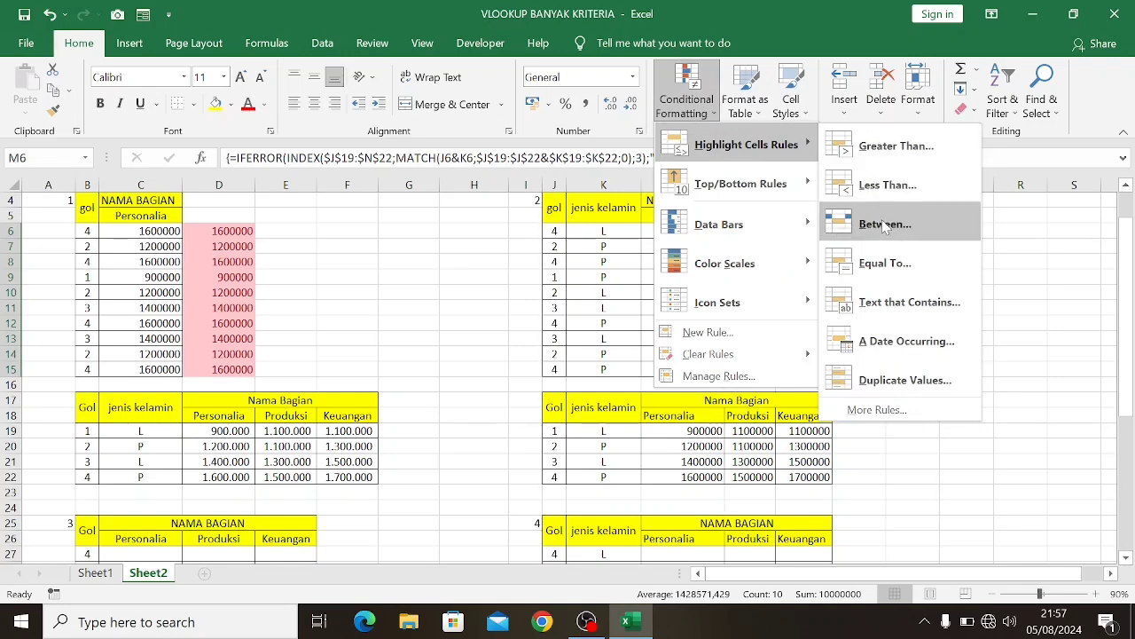
click(875, 261)
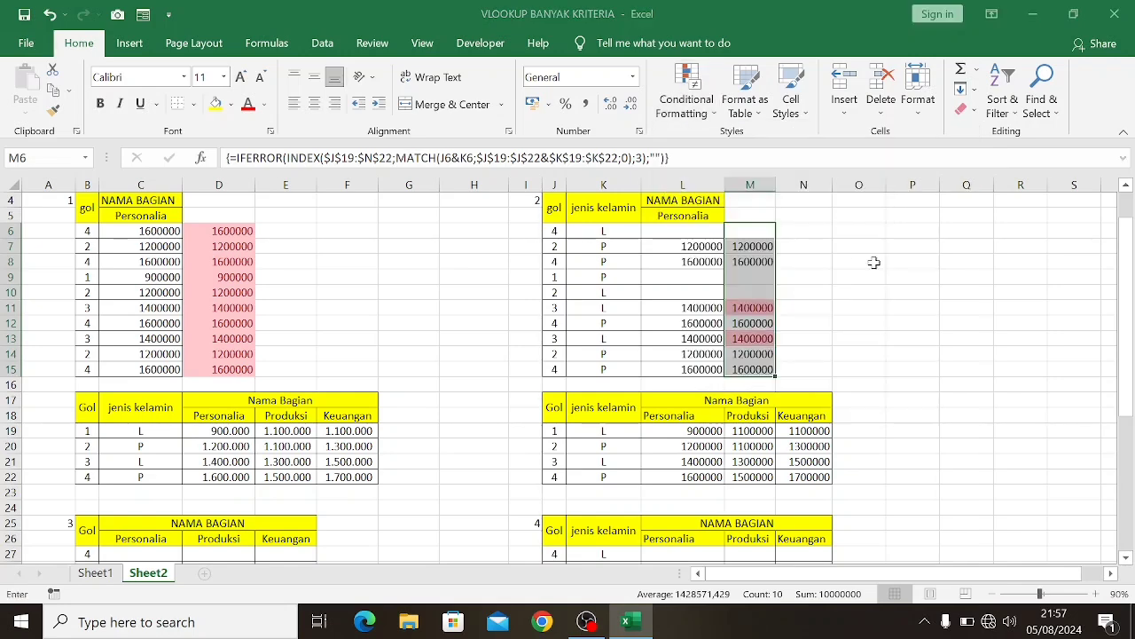
click(683, 229)
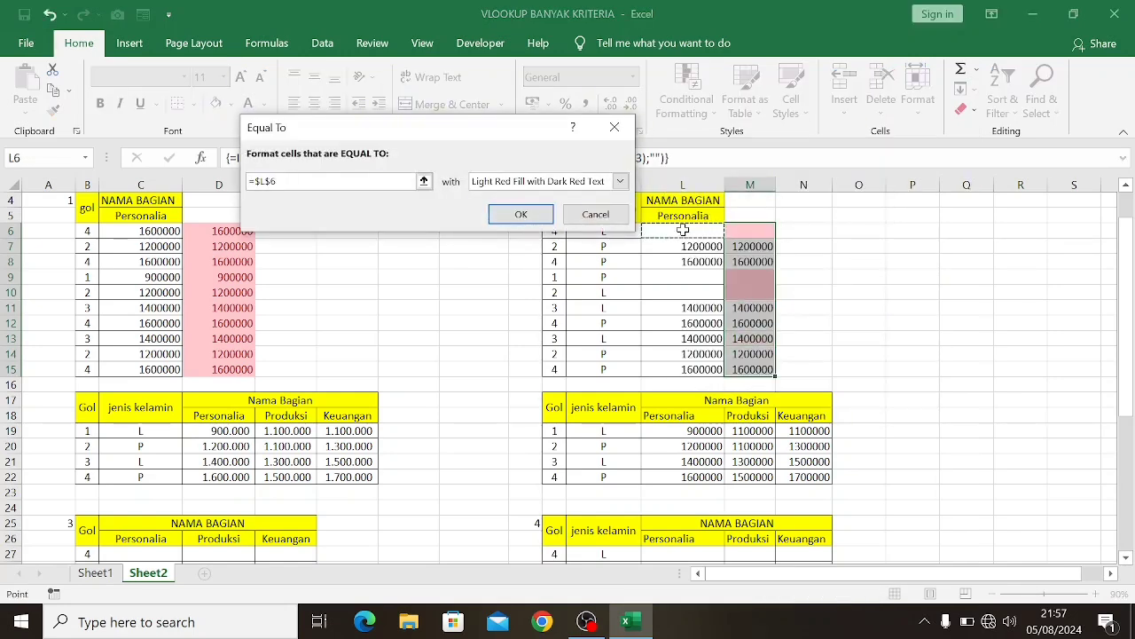
key(F4)
key(F4)
key(F4)
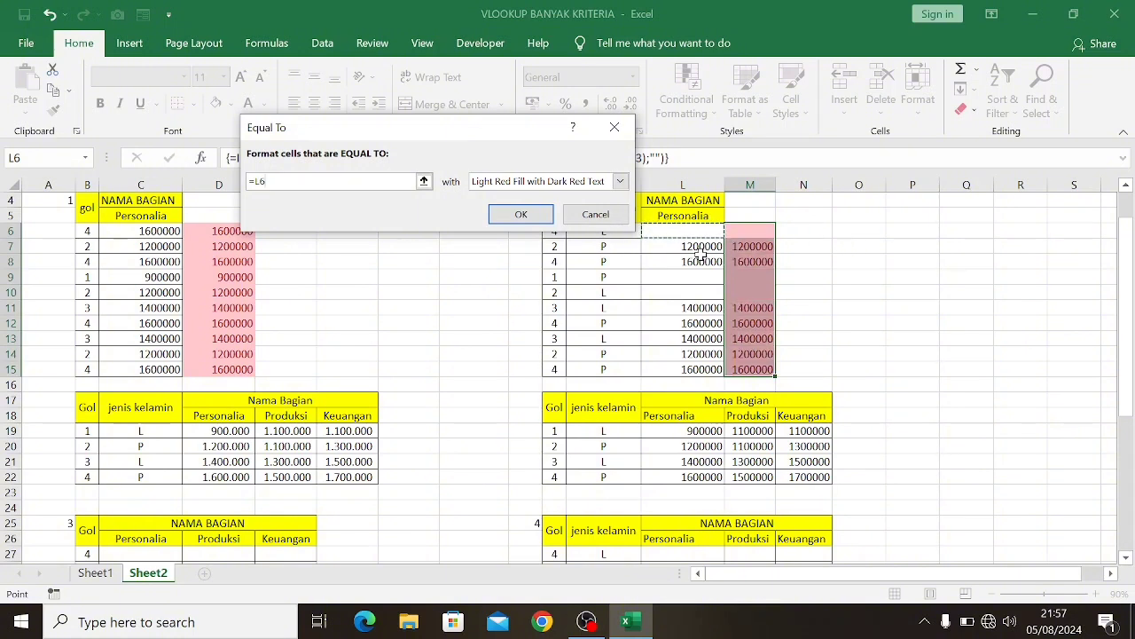
click(620, 181)
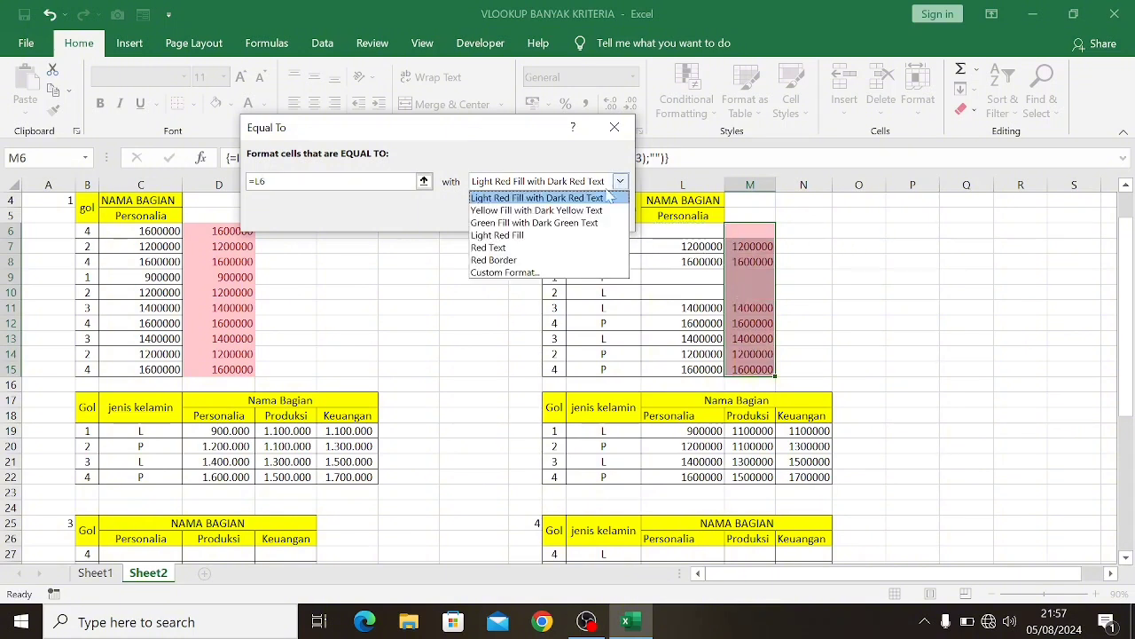
click(503, 225)
click(517, 213)
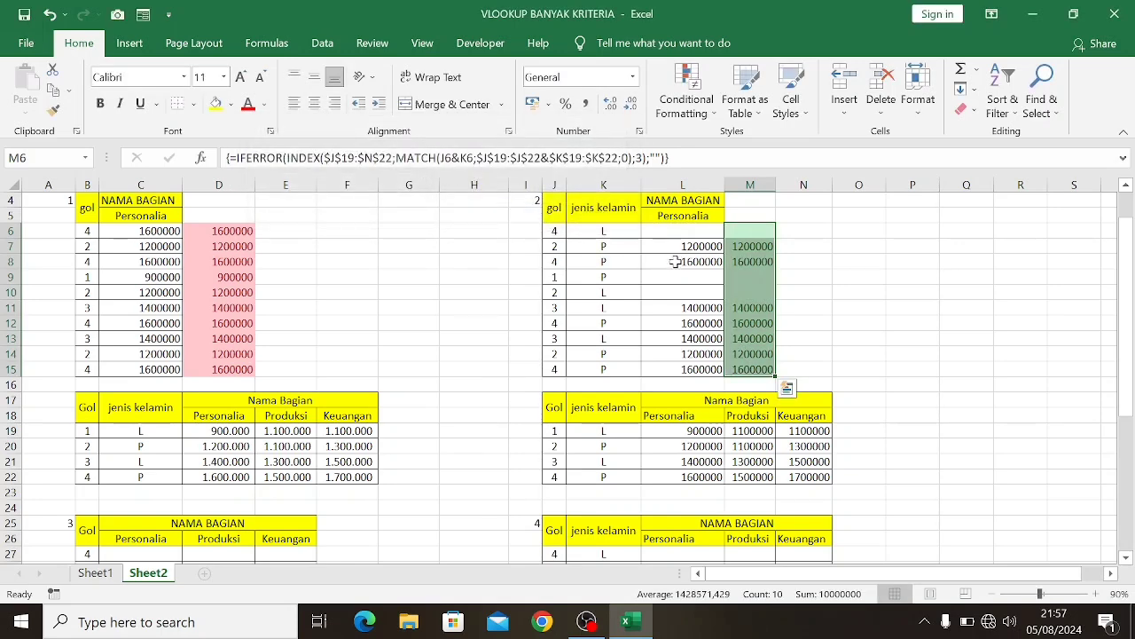
scroll(675, 262, down, 1)
scroll(666, 263, up, 2)
scroll(667, 268, down, 2)
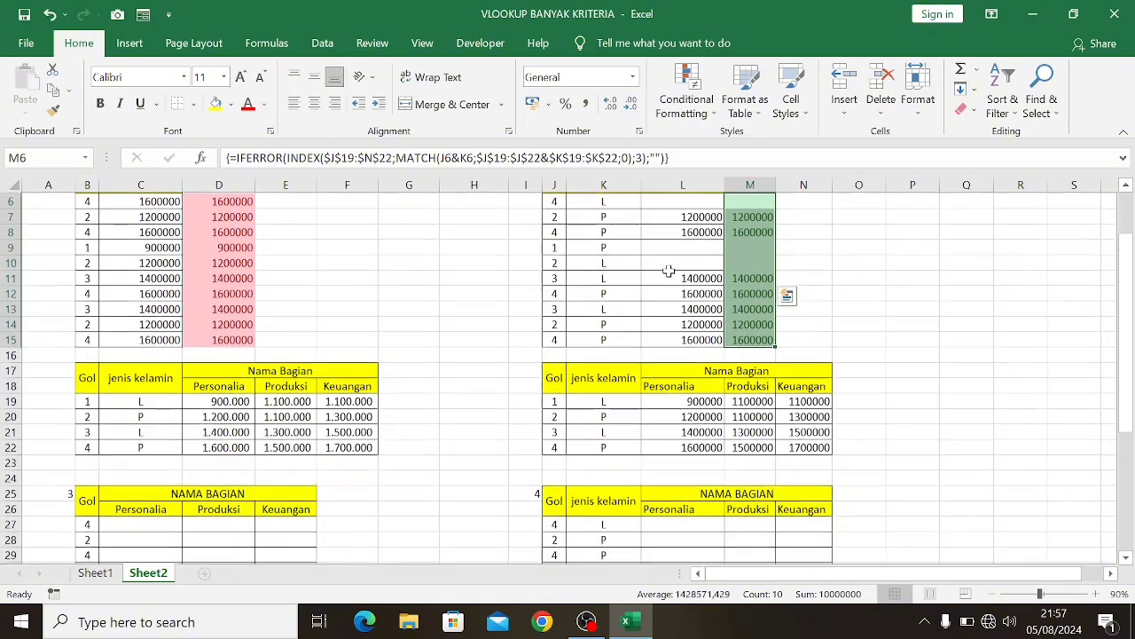
scroll(668, 270, down, 4)
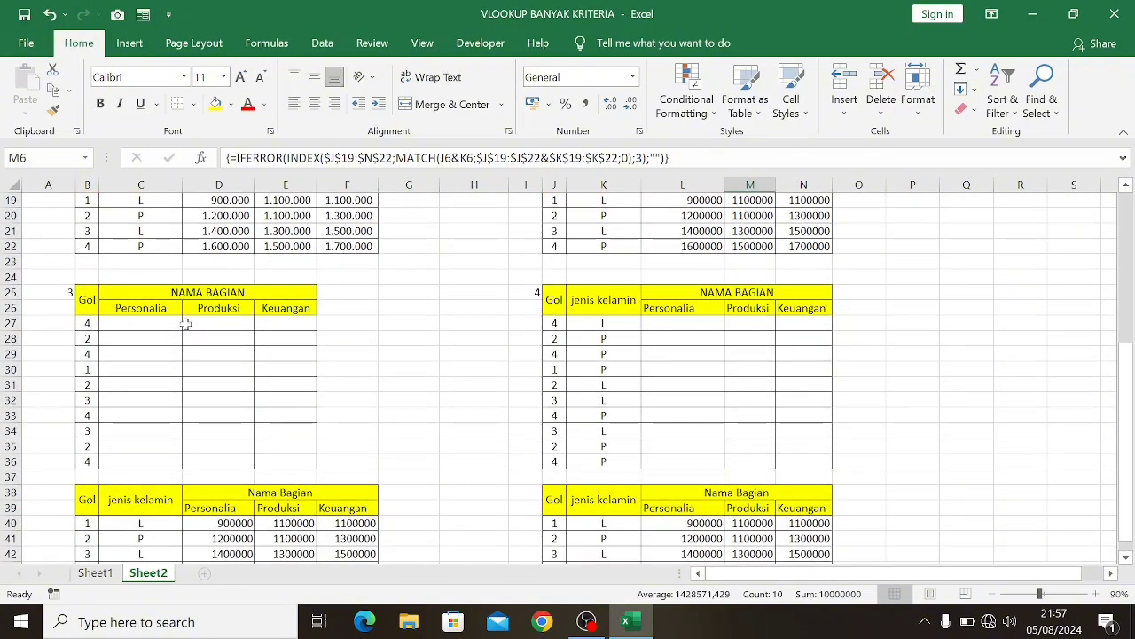
Start a VLOOKUP formula in C27 of table 3 with B27 as the lookup value
scroll(195, 322, down, 1)
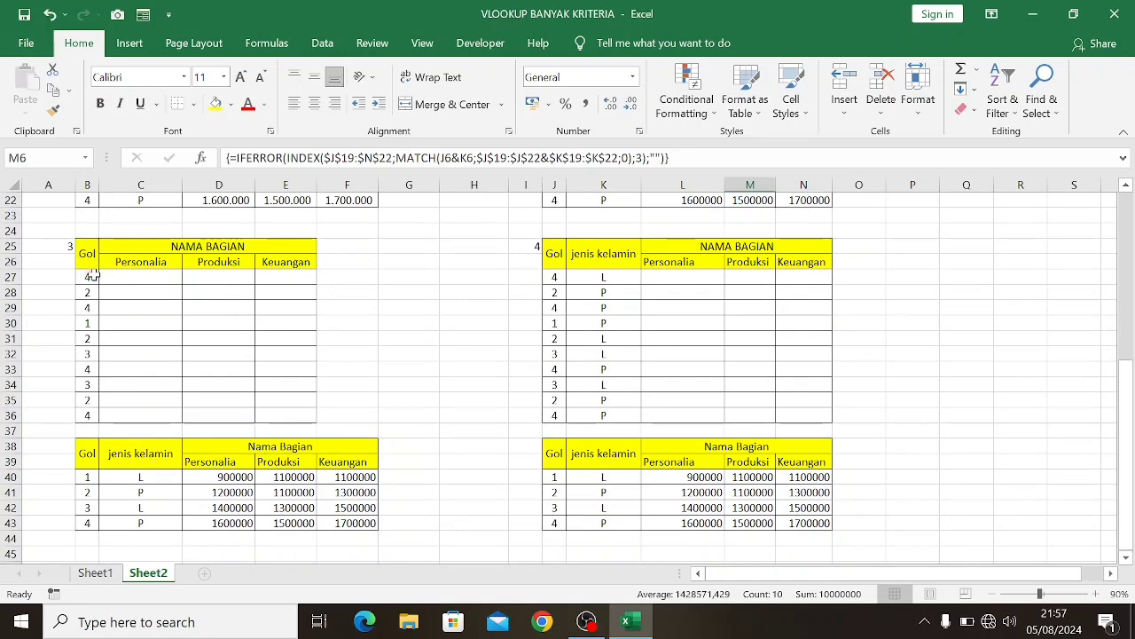
scroll(100, 275, down, 2)
scroll(105, 282, up, 2)
click(127, 278)
text(=)
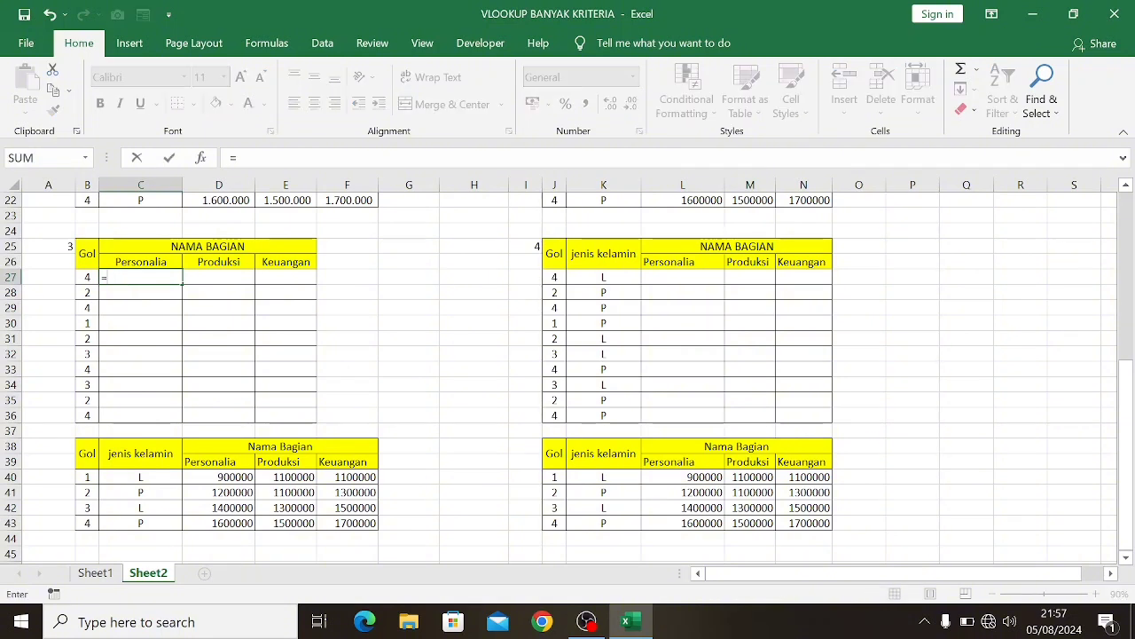
text(vlo)
key(Tab)
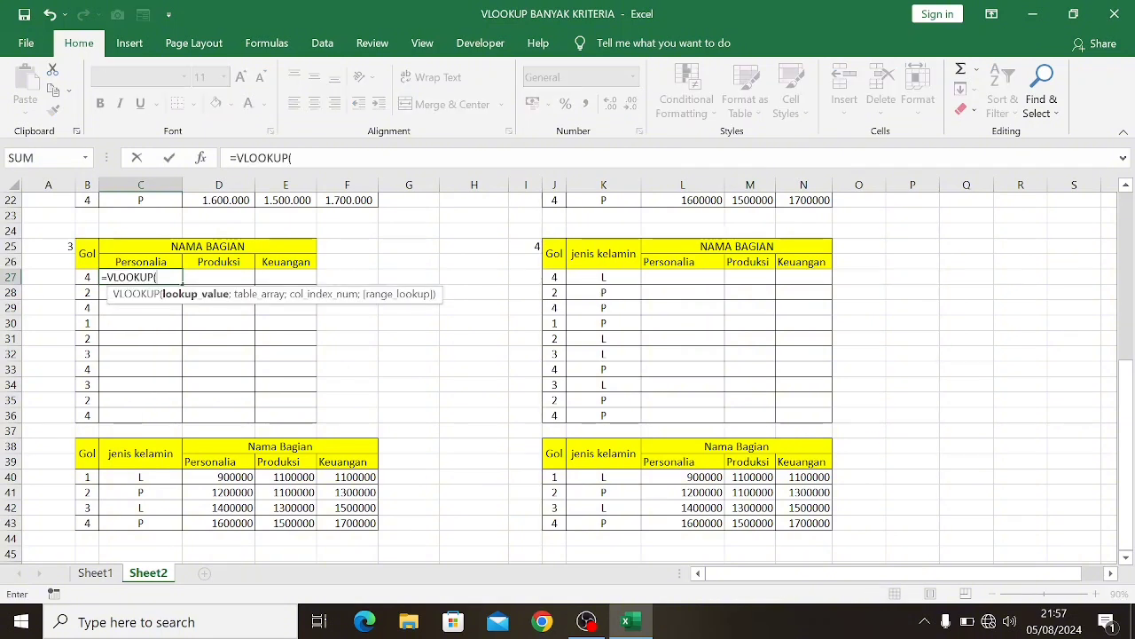
click(85, 276)
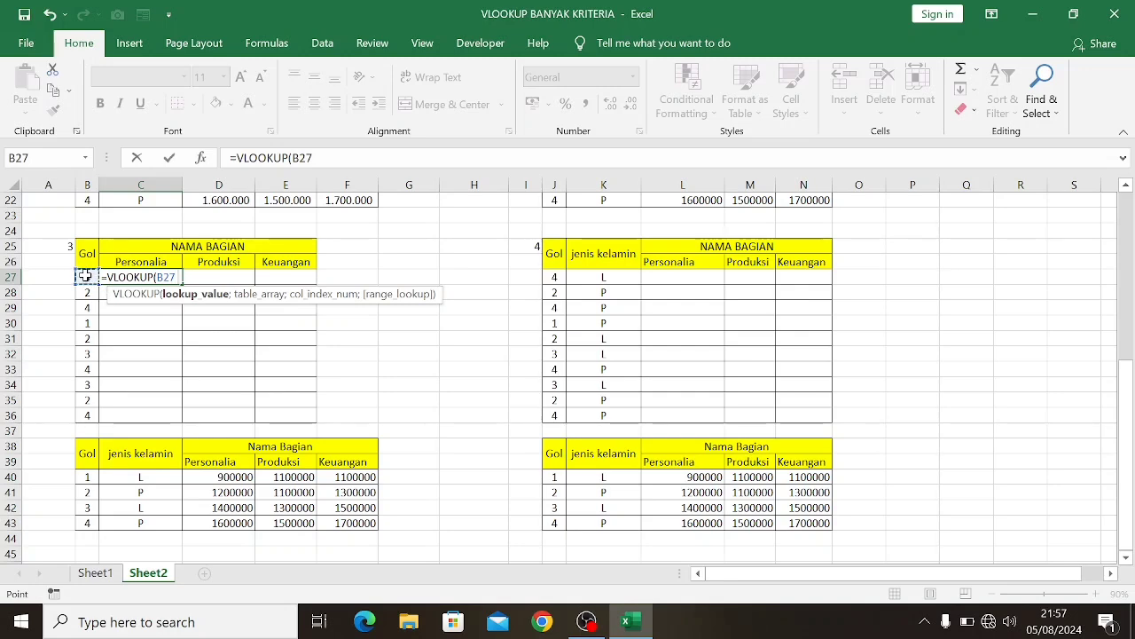
Set the C27 VLOOKUP table array to the absolute range $B$40:$F$43
text(;)
scroll(174, 310, down, 1)
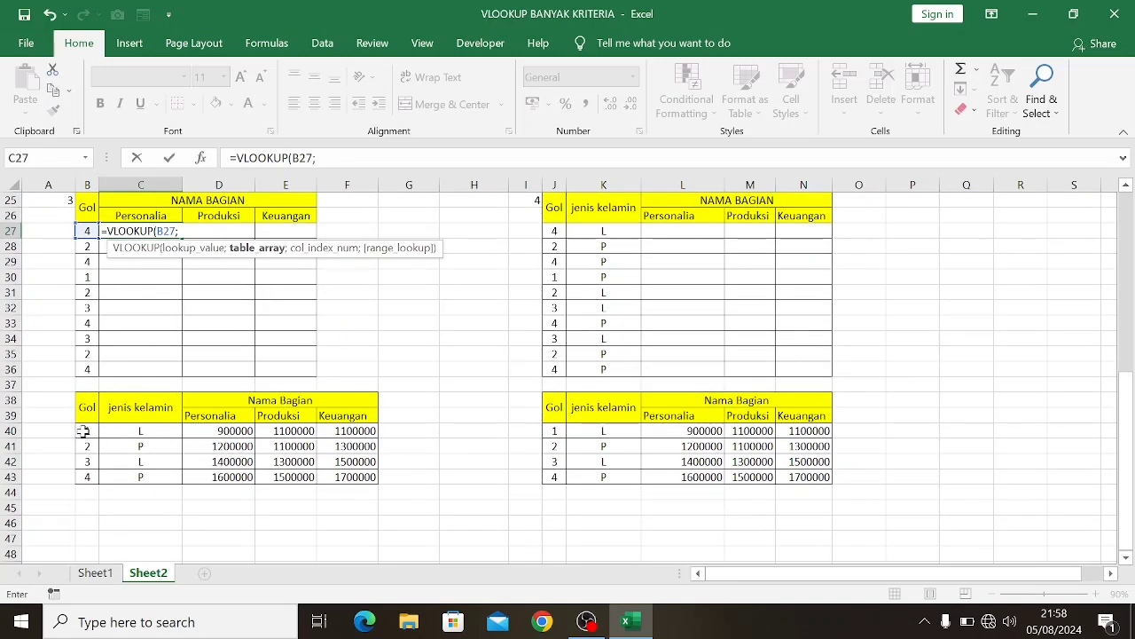
drag(83, 432, 340, 476)
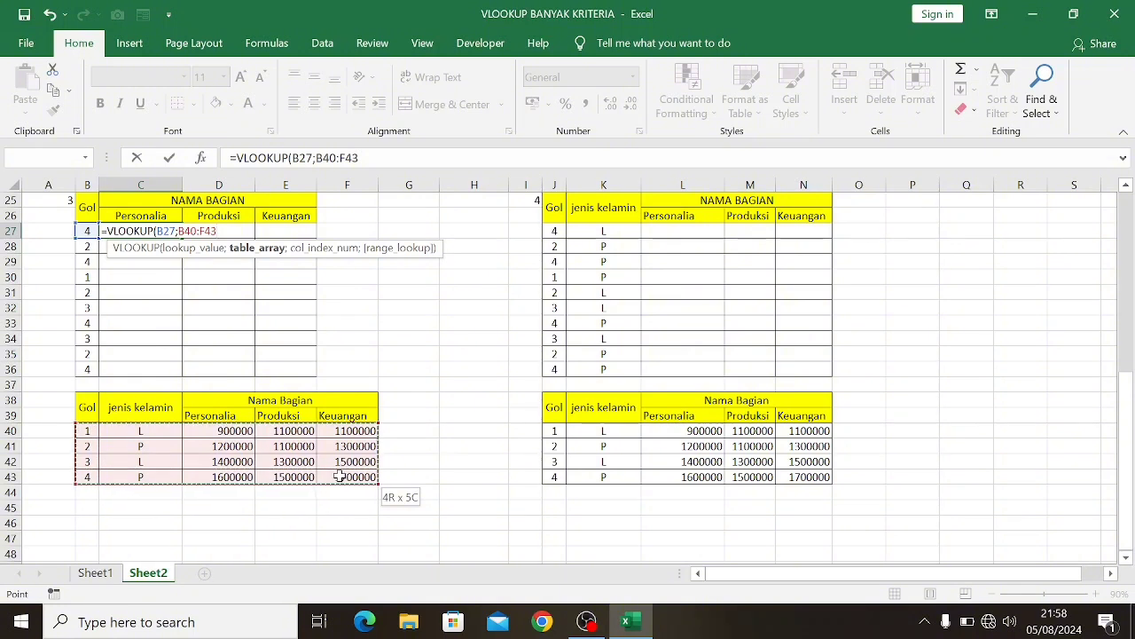
key(F4)
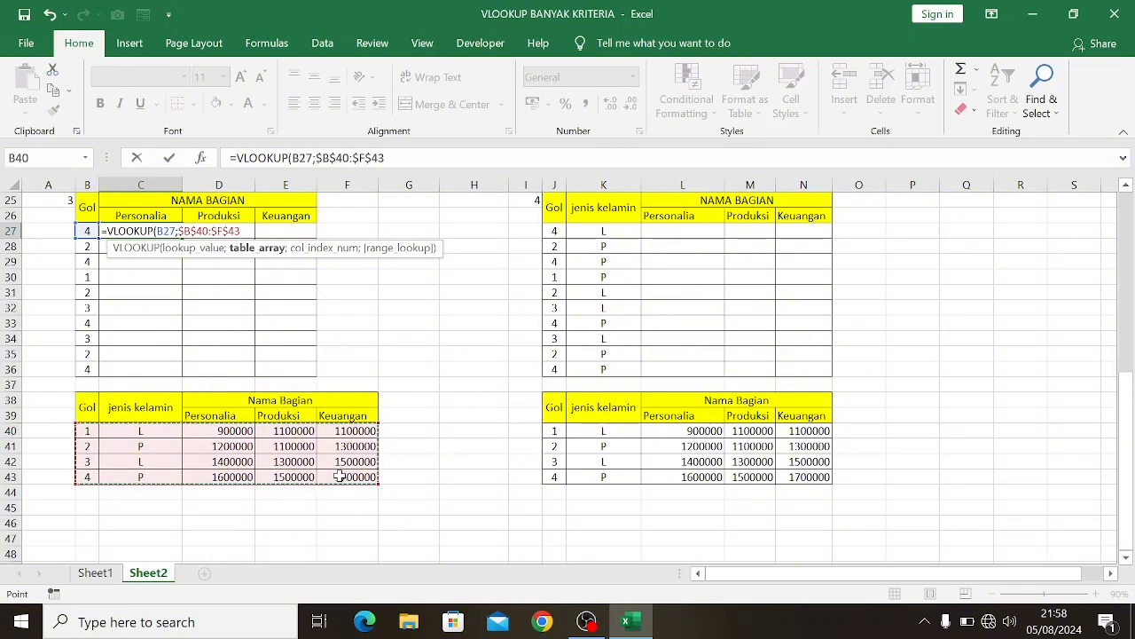
Complete the C27 VLOOKUP with column index array {3\4\5} and range lookup 0, and enter it as an array formula
text(;{3\4\5)
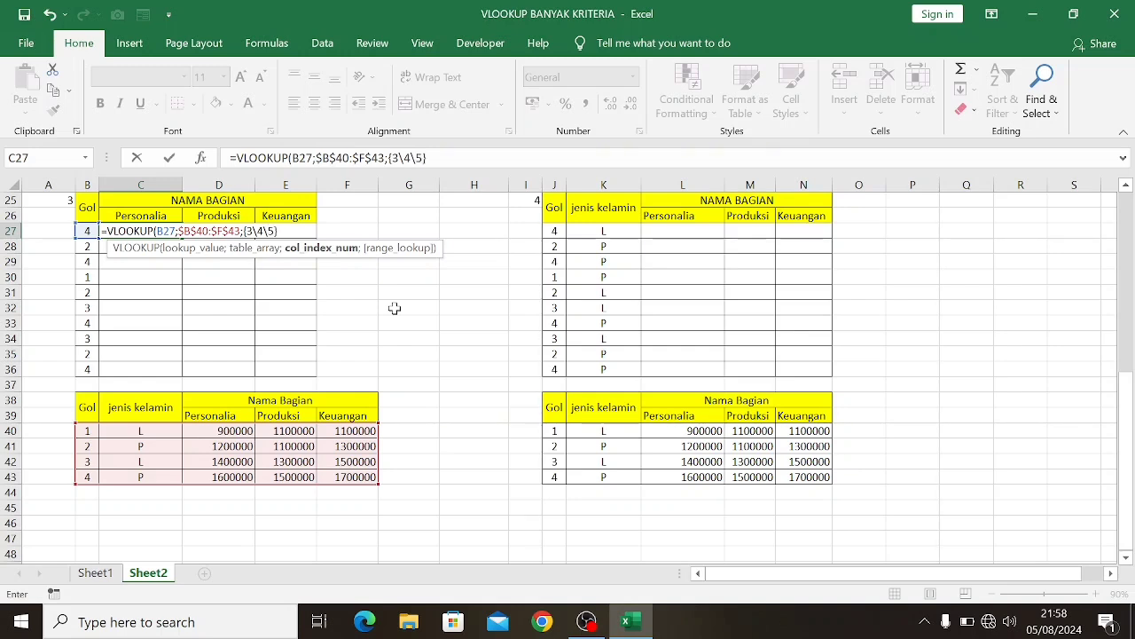
text(;)
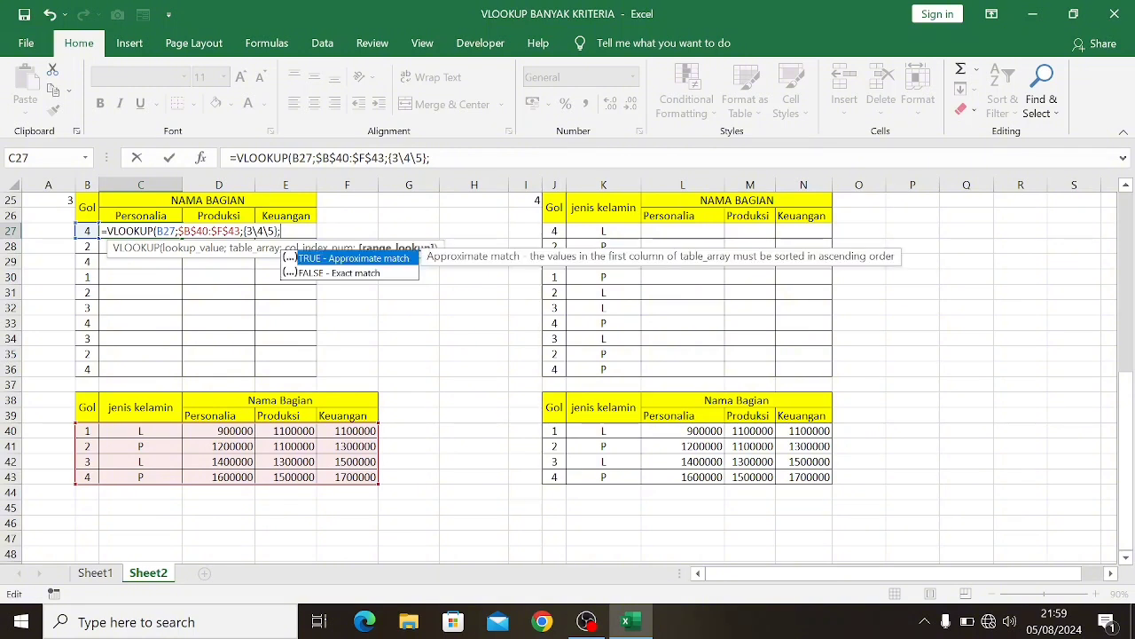
text(0))
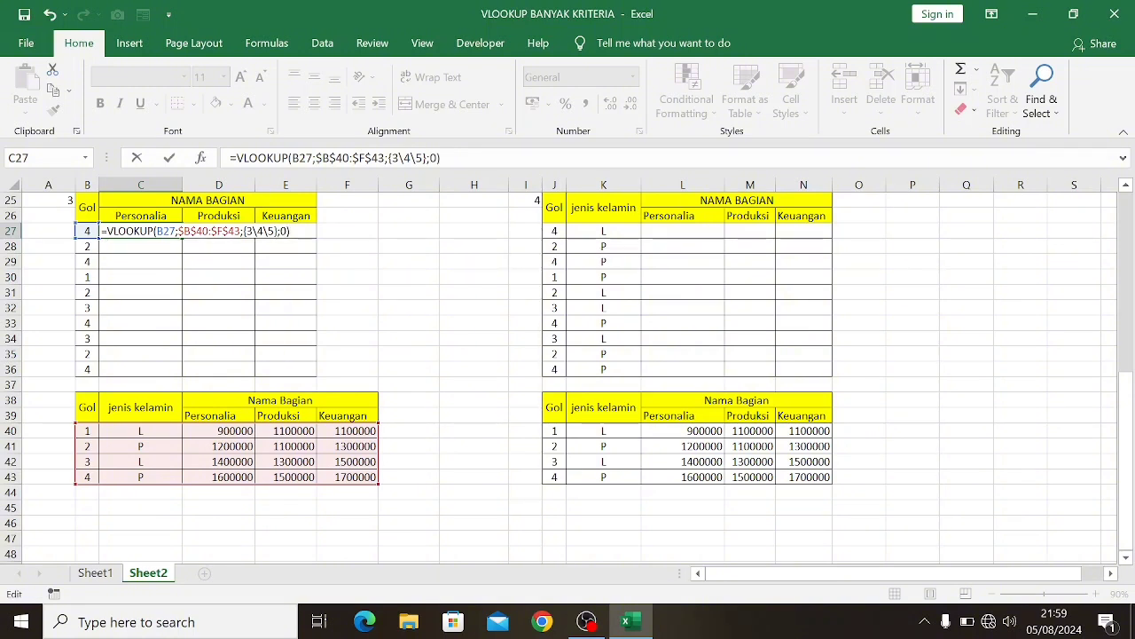
key(ctrl+shift+Return)
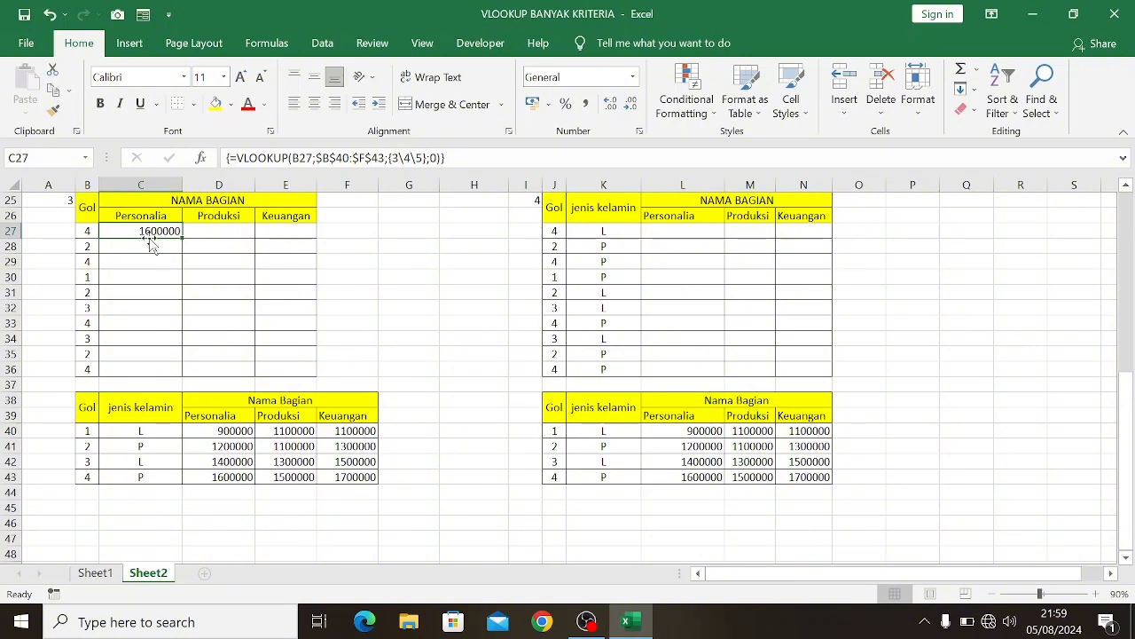
Re-enter the VLOOKUP as one array formula across C27:E27 and fill it down through row 36
drag(133, 230, 289, 228)
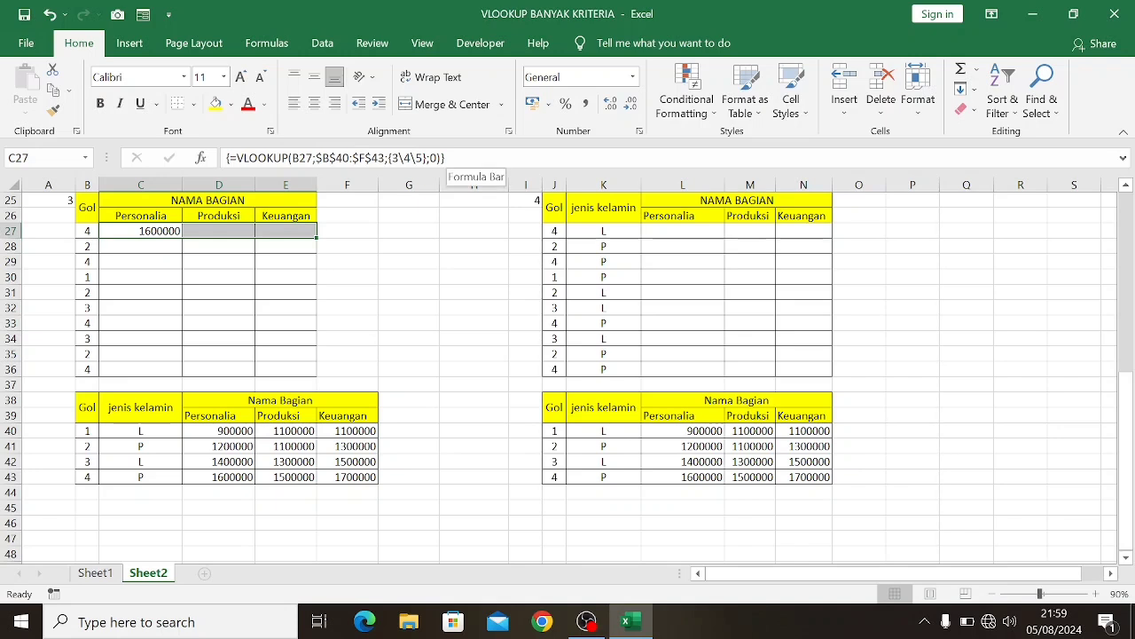
click(470, 158)
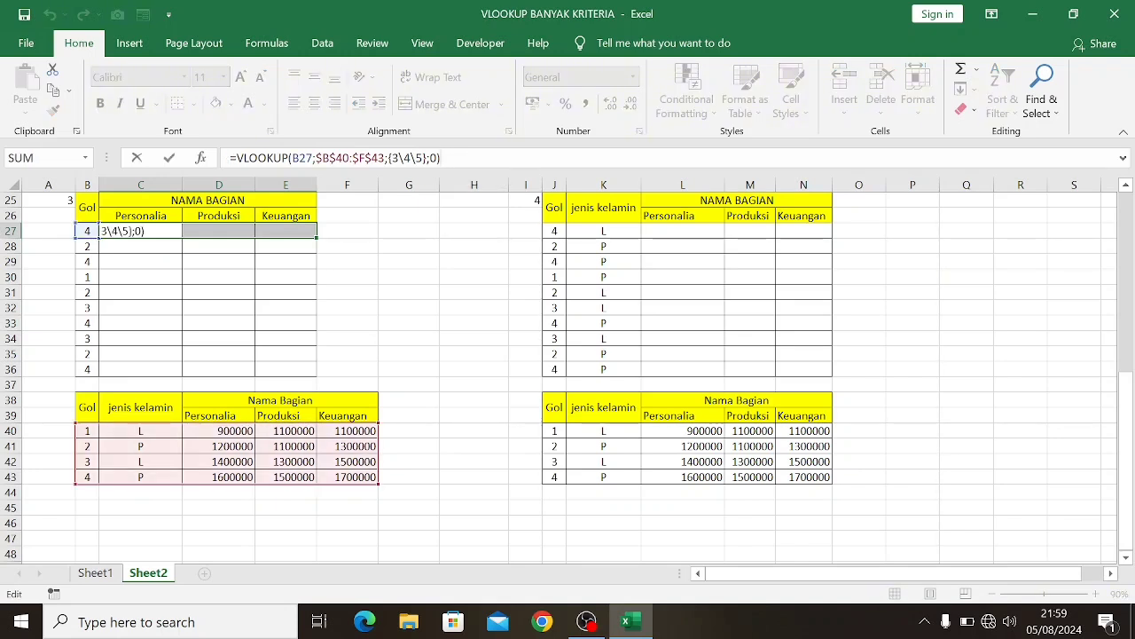
key(ctrl+shift+Return)
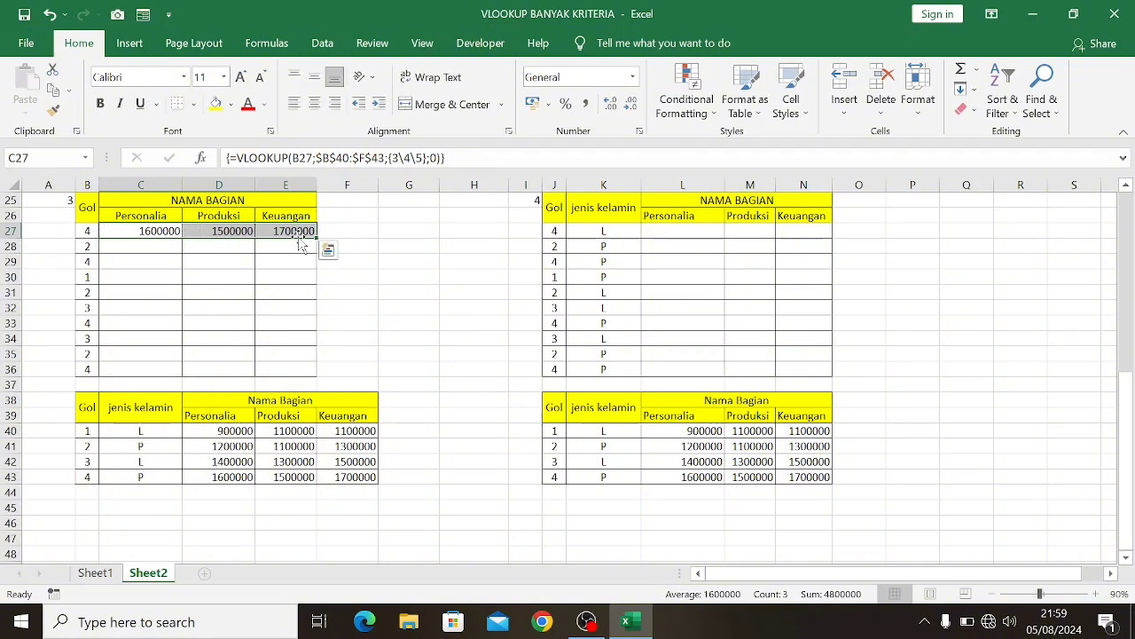
drag(319, 240, 313, 378)
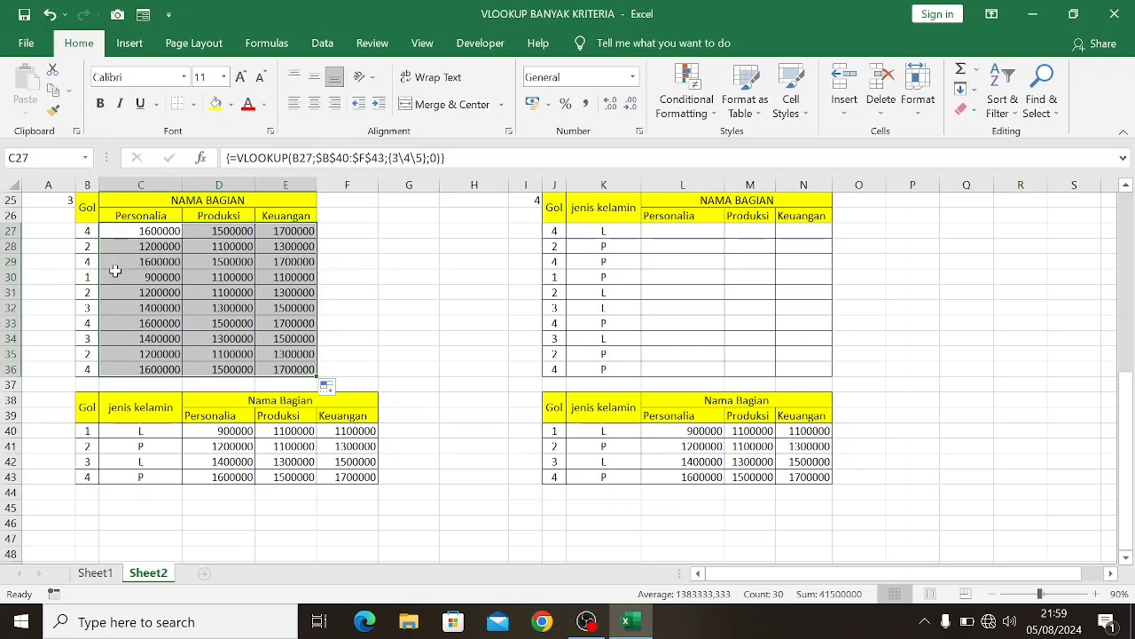
Start an INDEX formula in F27 with the absolute range $B$40:$F$43 as its array
scroll(115, 264, up, 1)
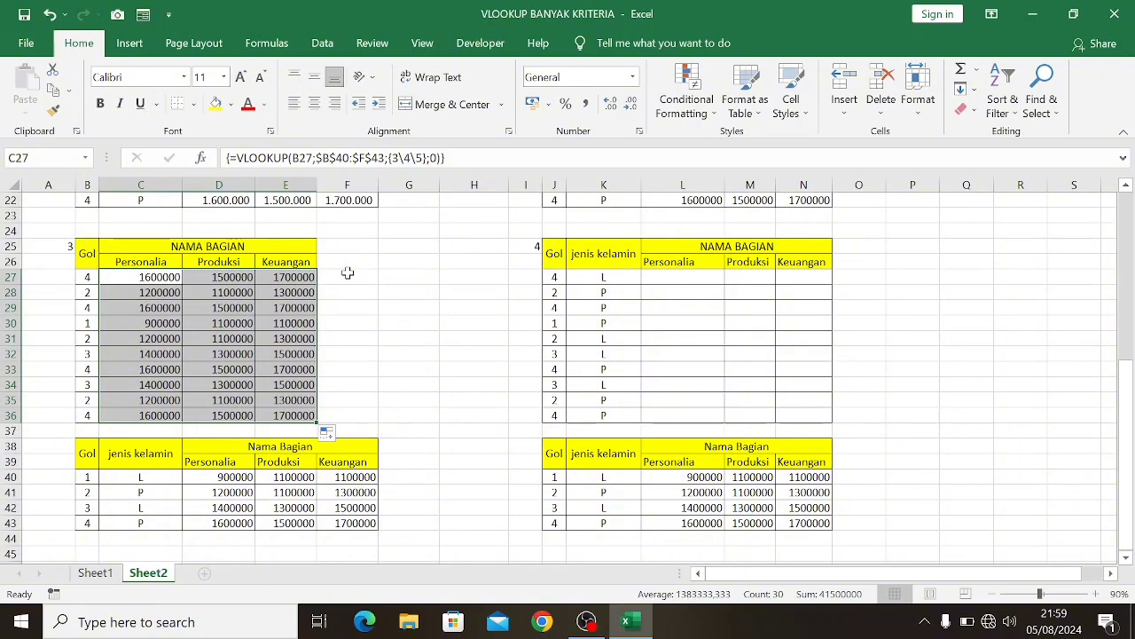
click(347, 274)
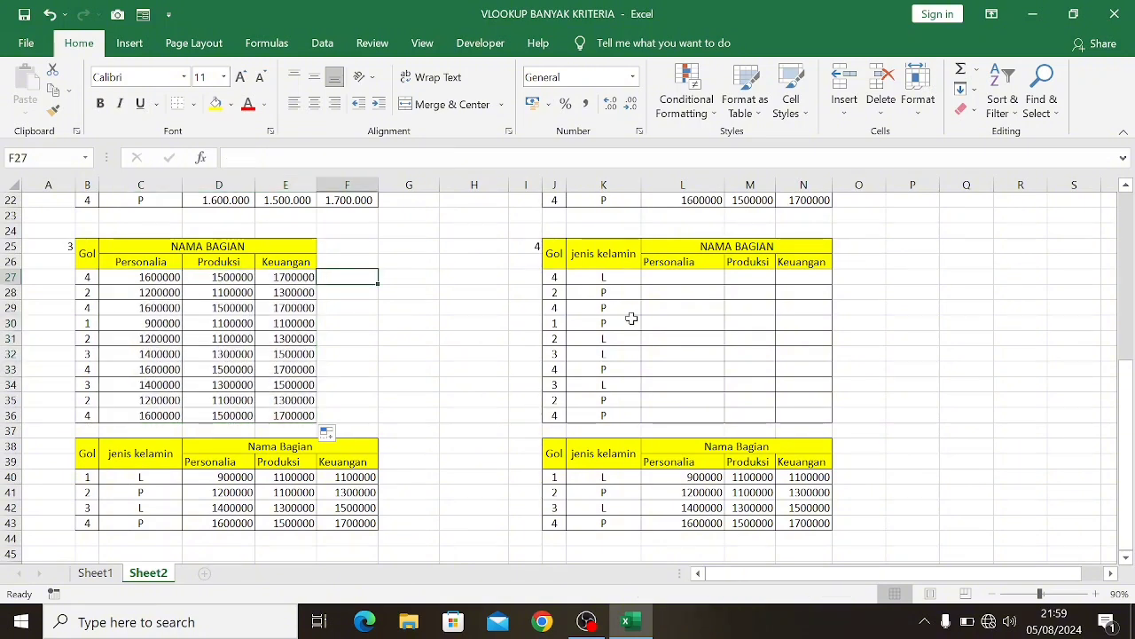
text(=inde)
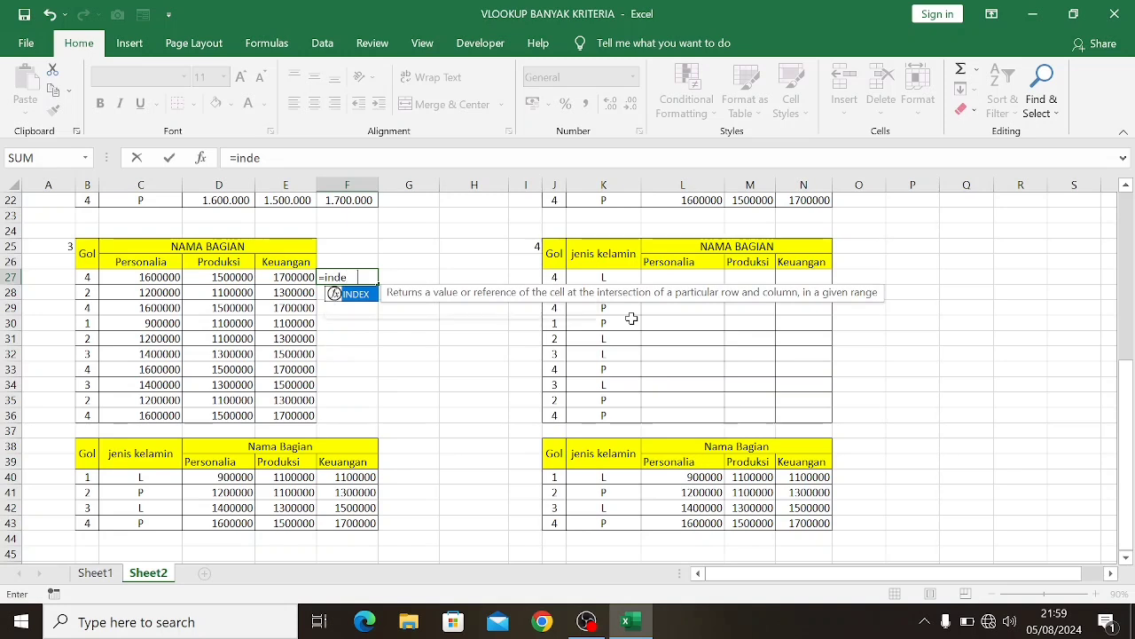
key(Tab)
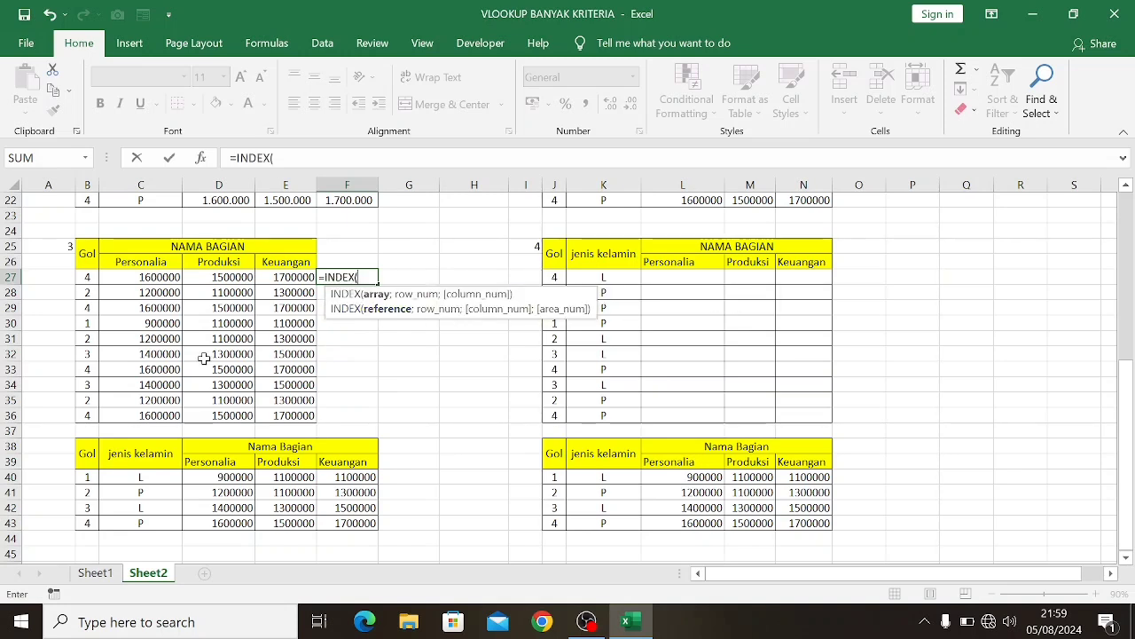
drag(80, 477, 330, 524)
key(F4)
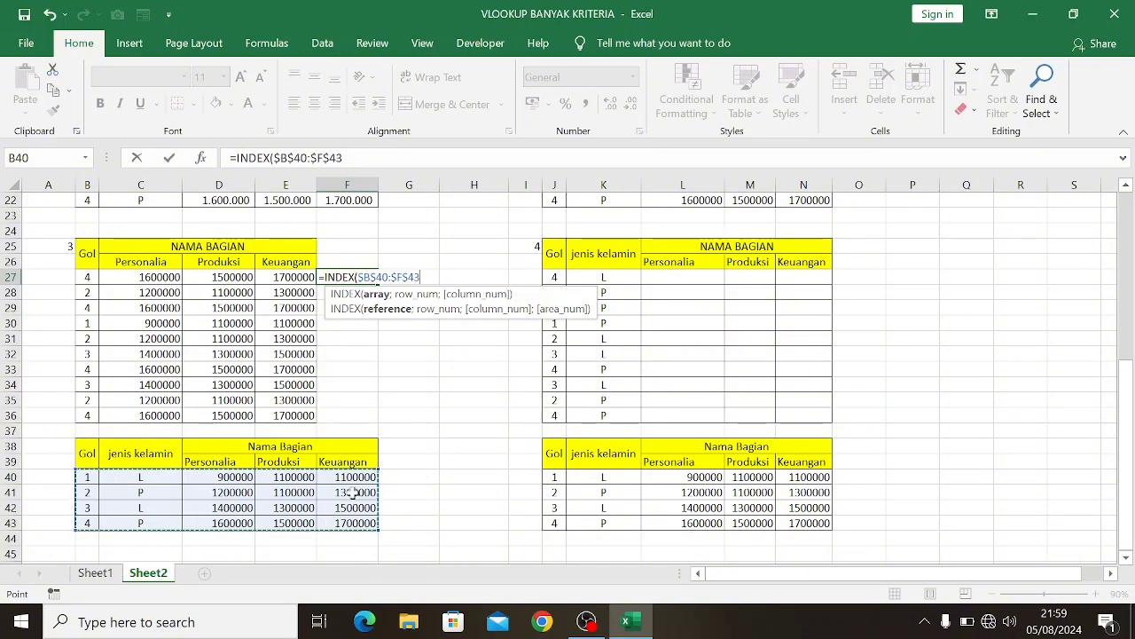
Add MATCH as the row number in the F27 formula, looking up B27 in $B$40:$B$43 with match type 0
text(;)
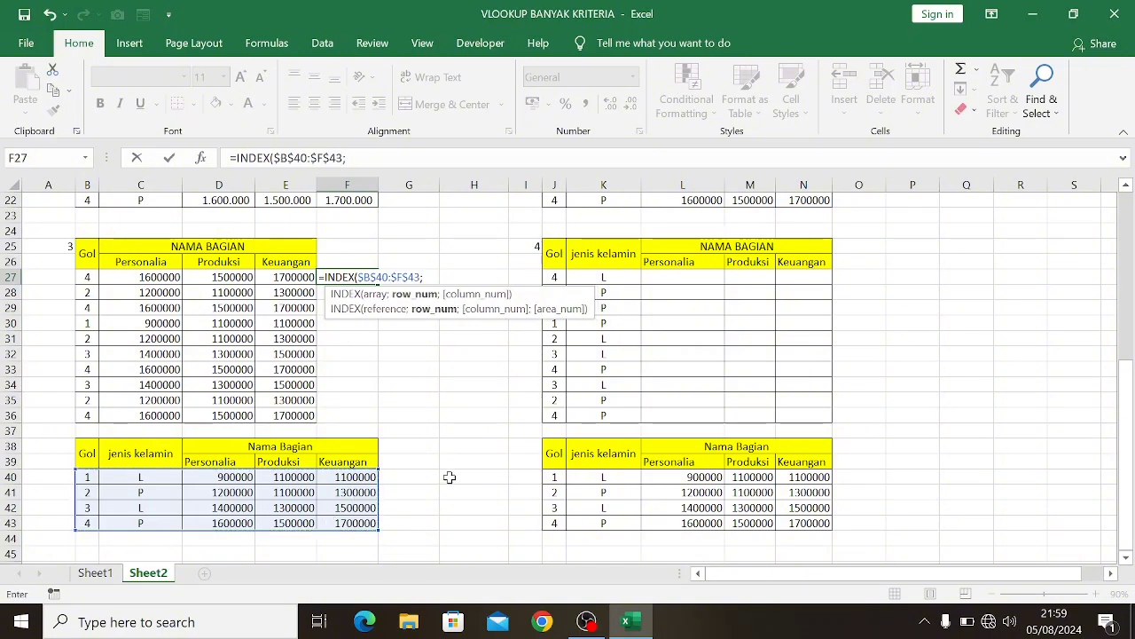
text(mat)
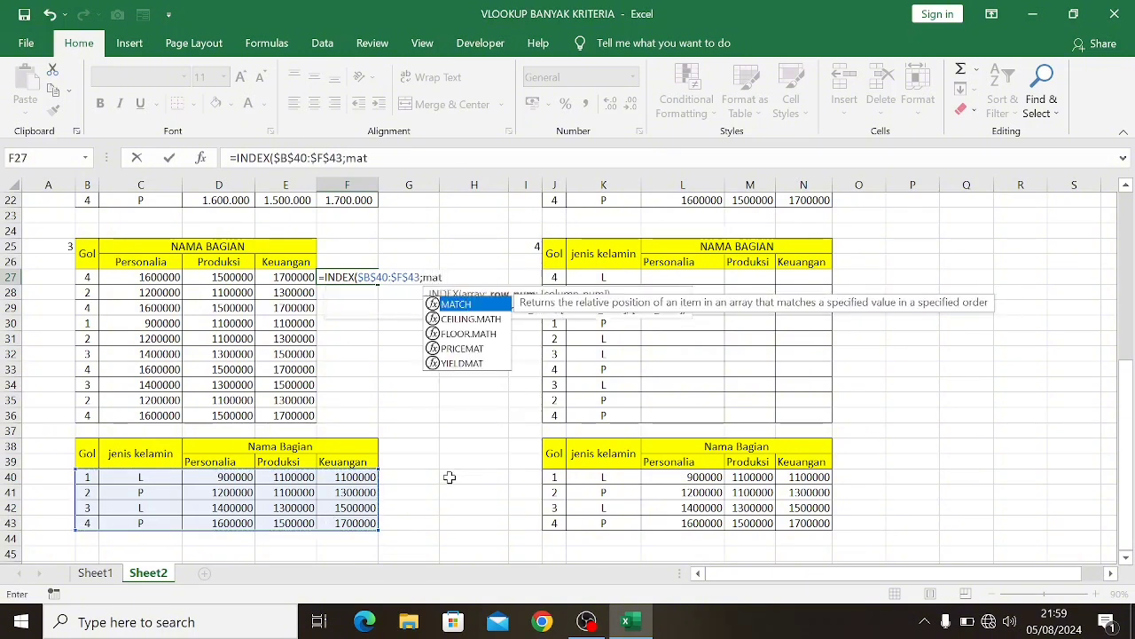
key(Tab)
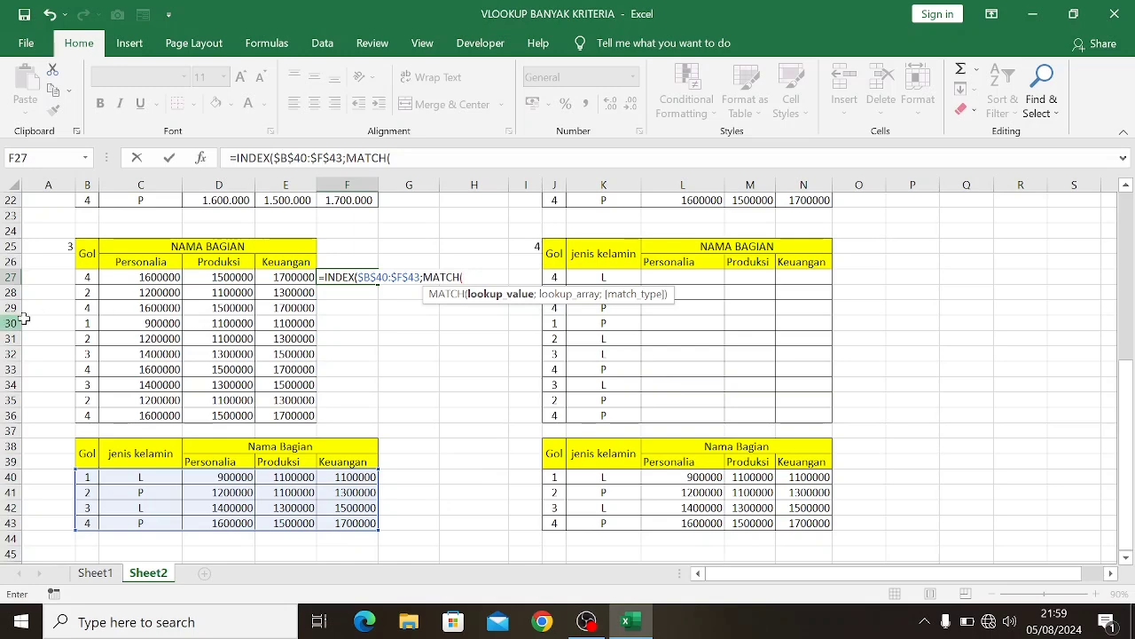
click(86, 278)
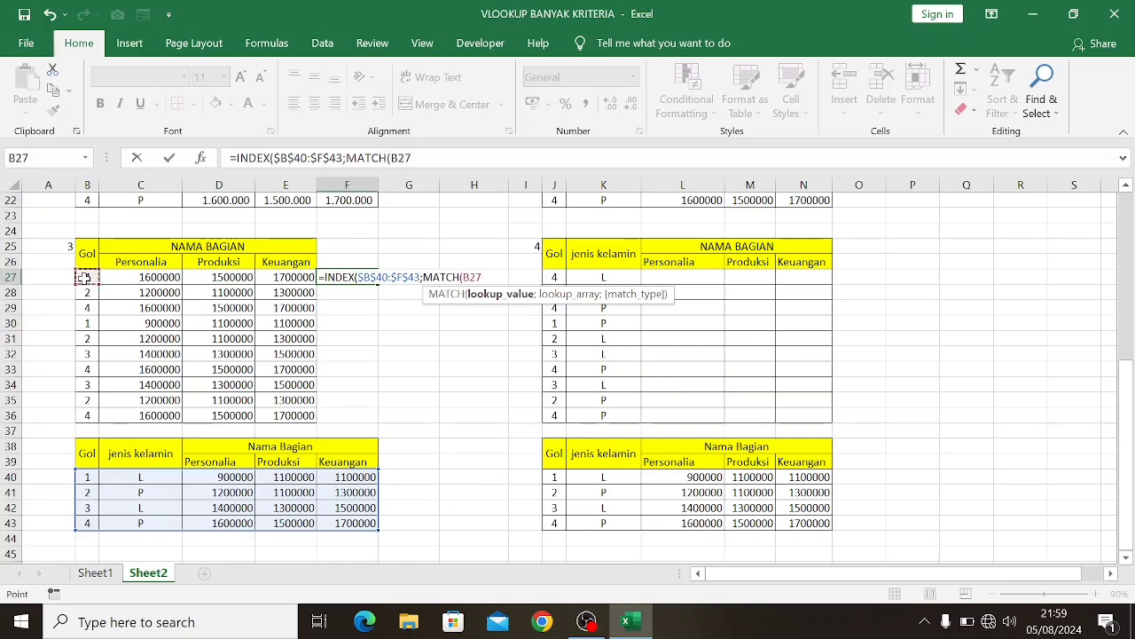
text(;)
scroll(106, 284, down, 1)
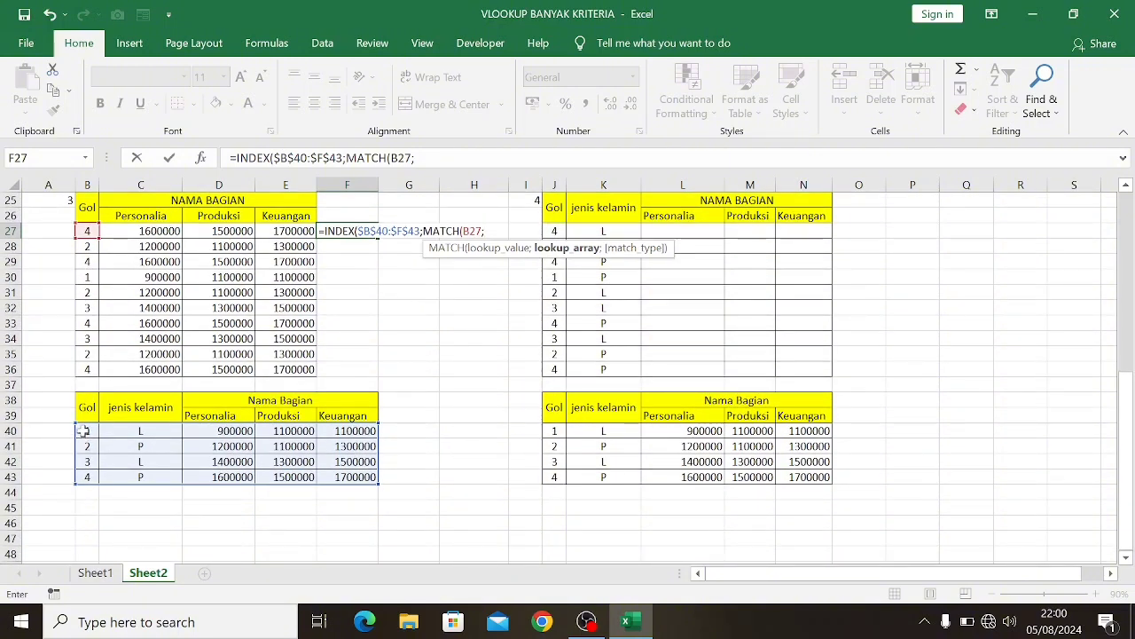
drag(83, 431, 89, 477)
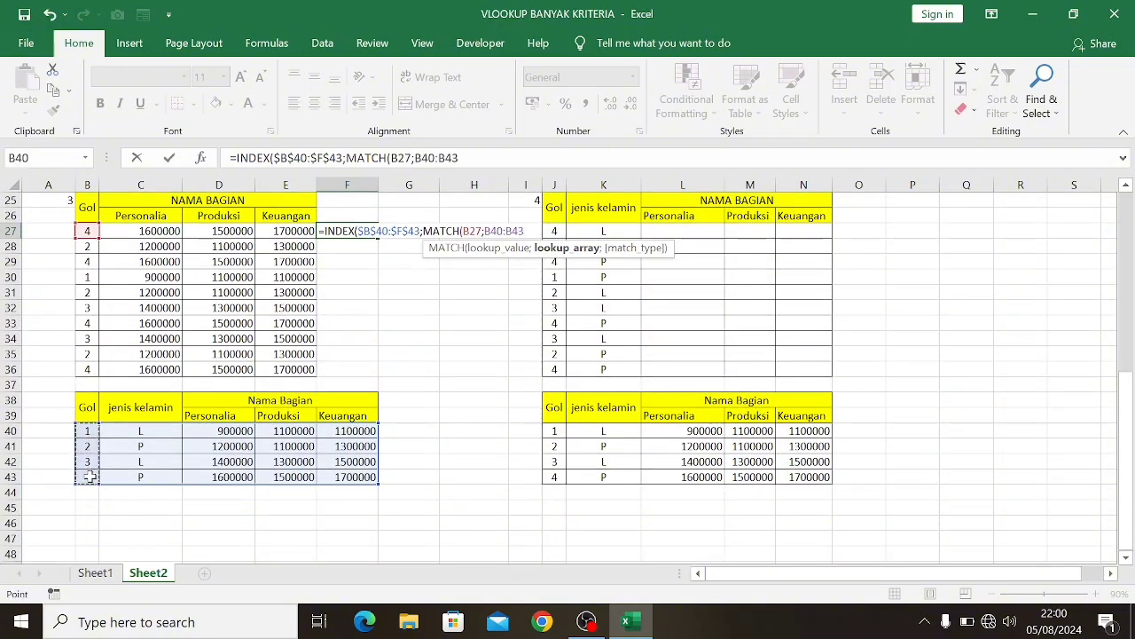
key(F4)
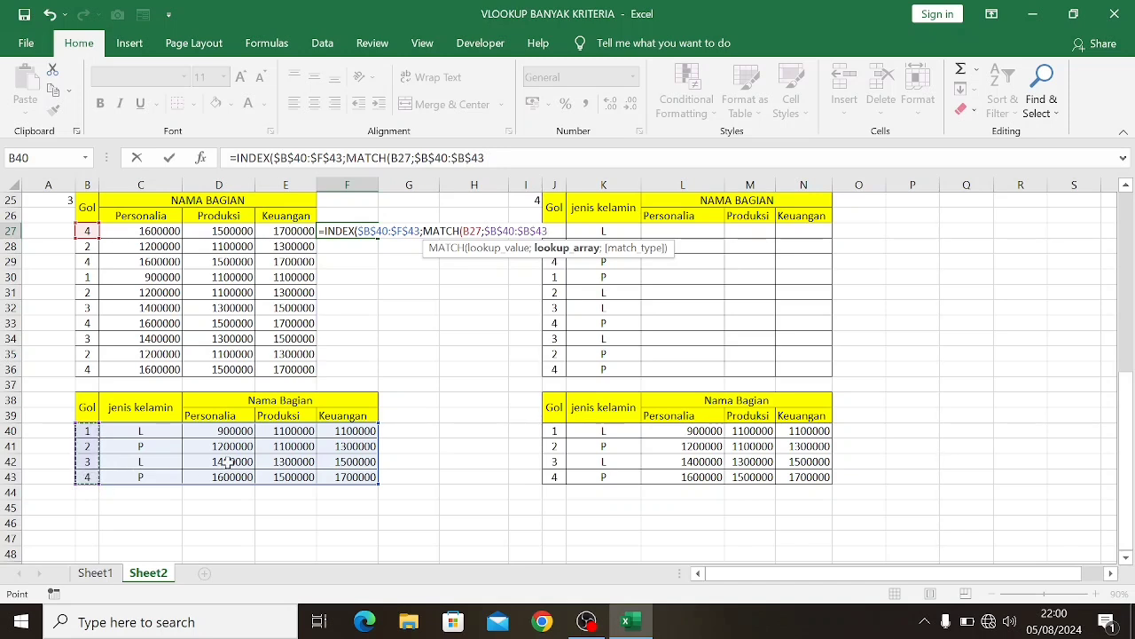
text(;)
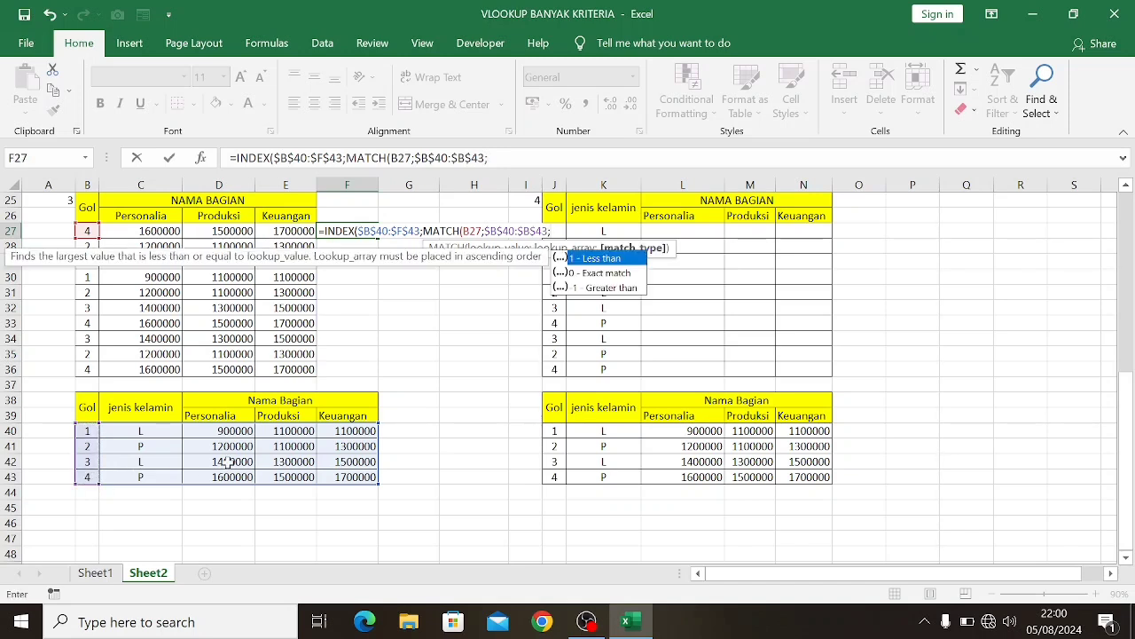
text(0))
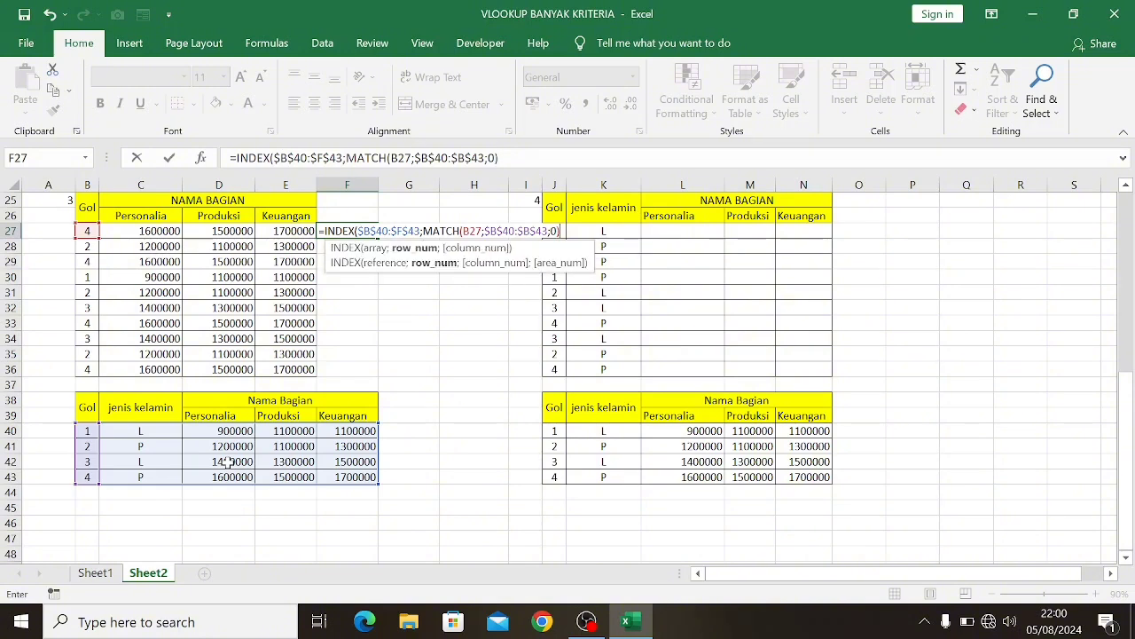
text(;)
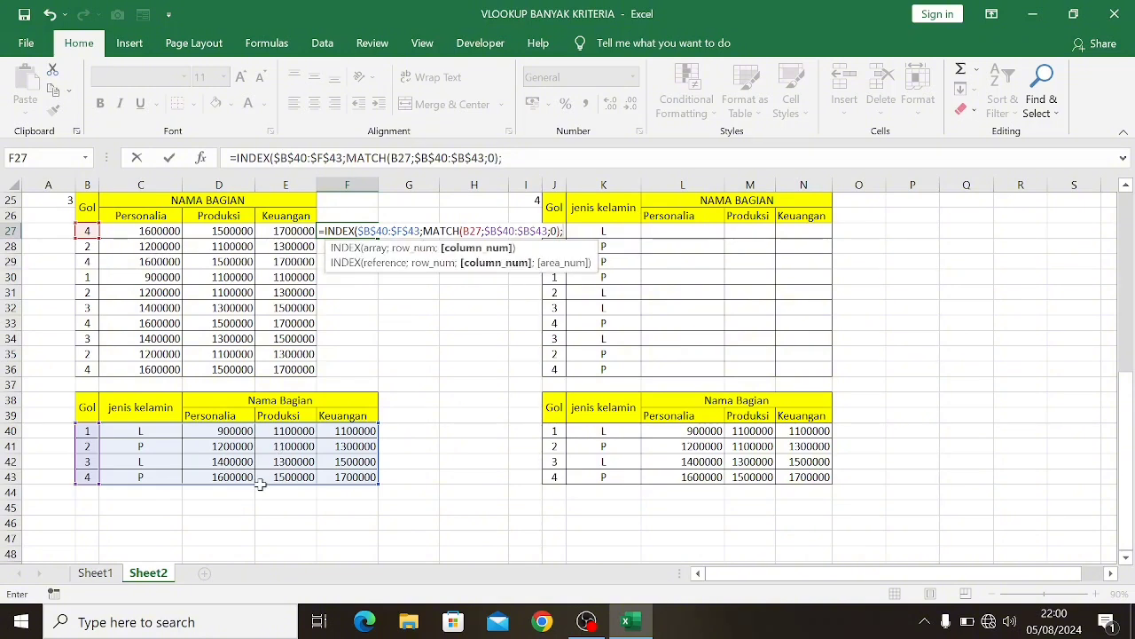
Complete the F27 INDEX formula with column number array {3\4\5} and enter it as an array formula
scroll(232, 502, up, 1)
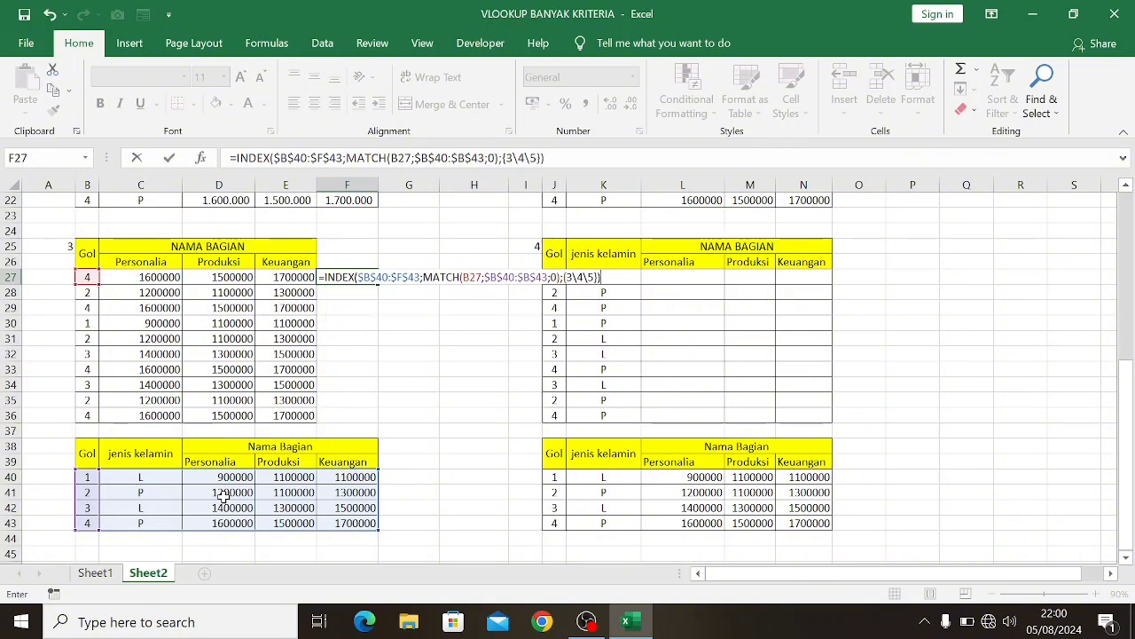
key(BackSpace)
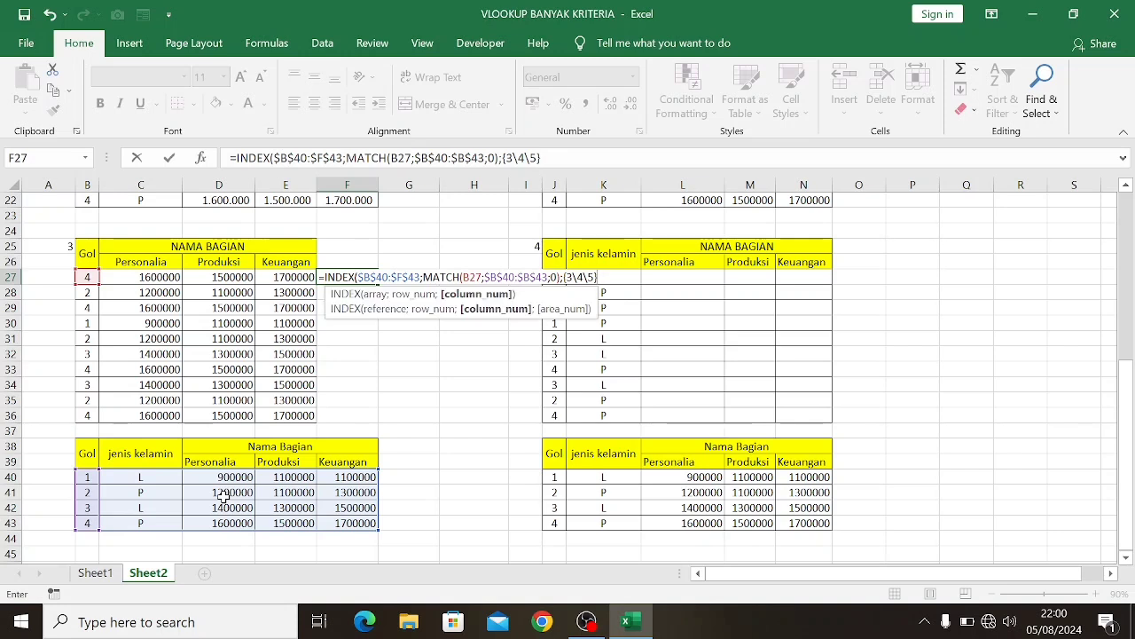
text(;)
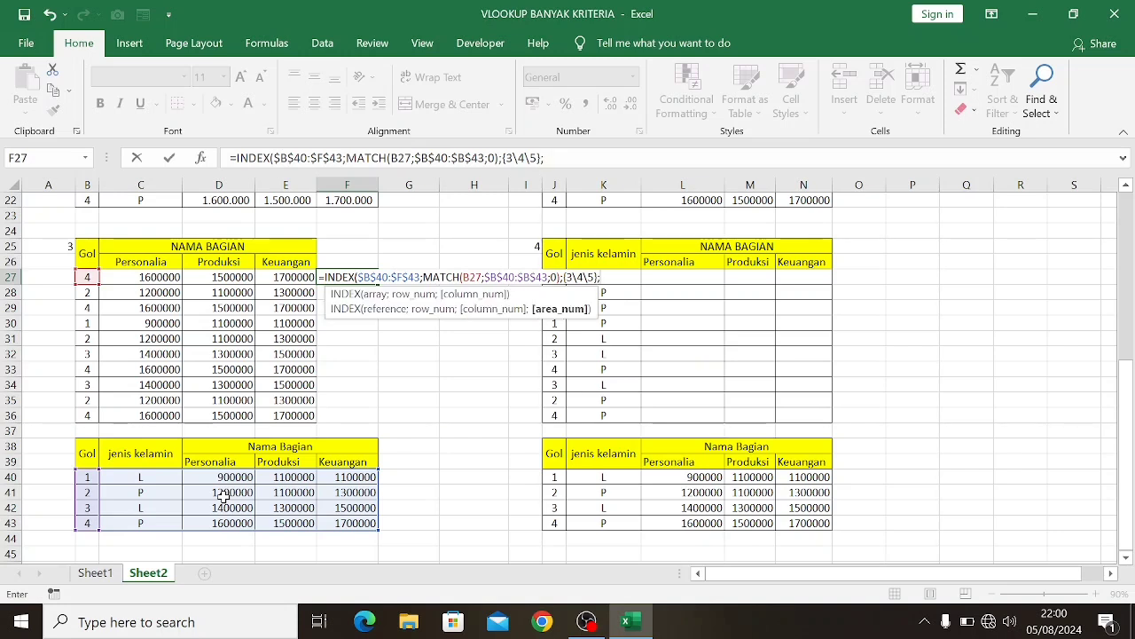
key(BackSpace)
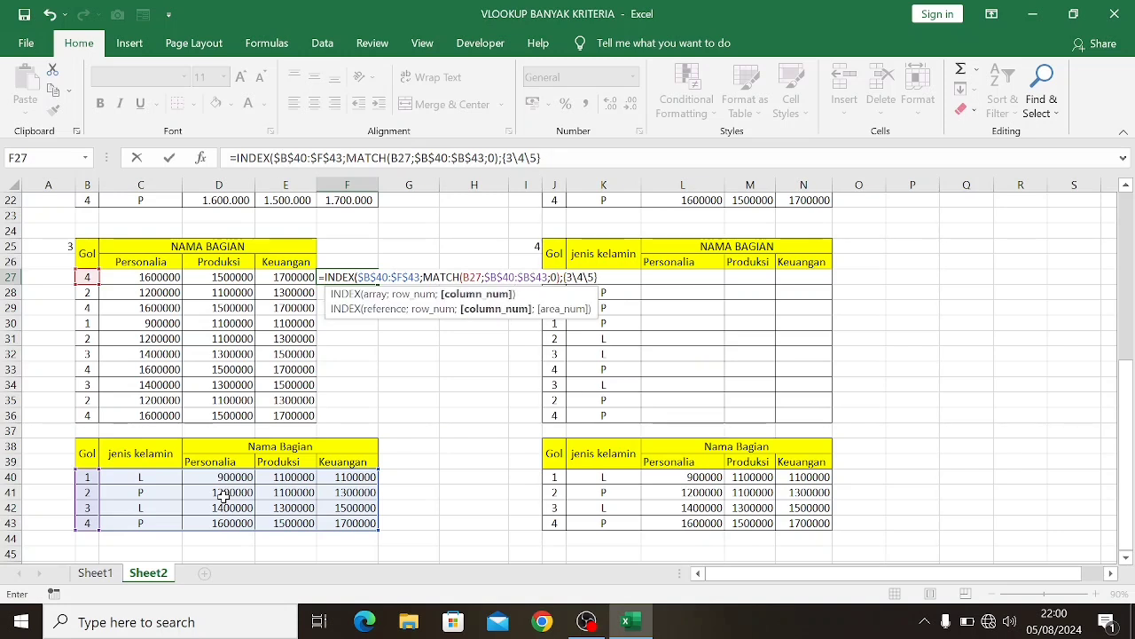
text())
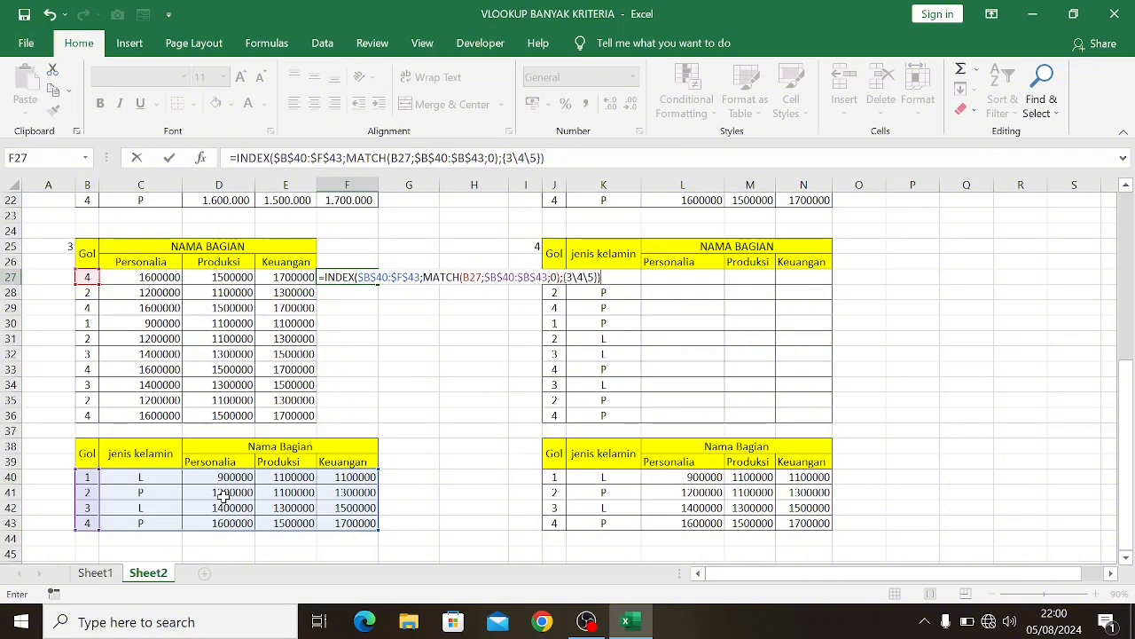
key(ctrl+shift+Return)
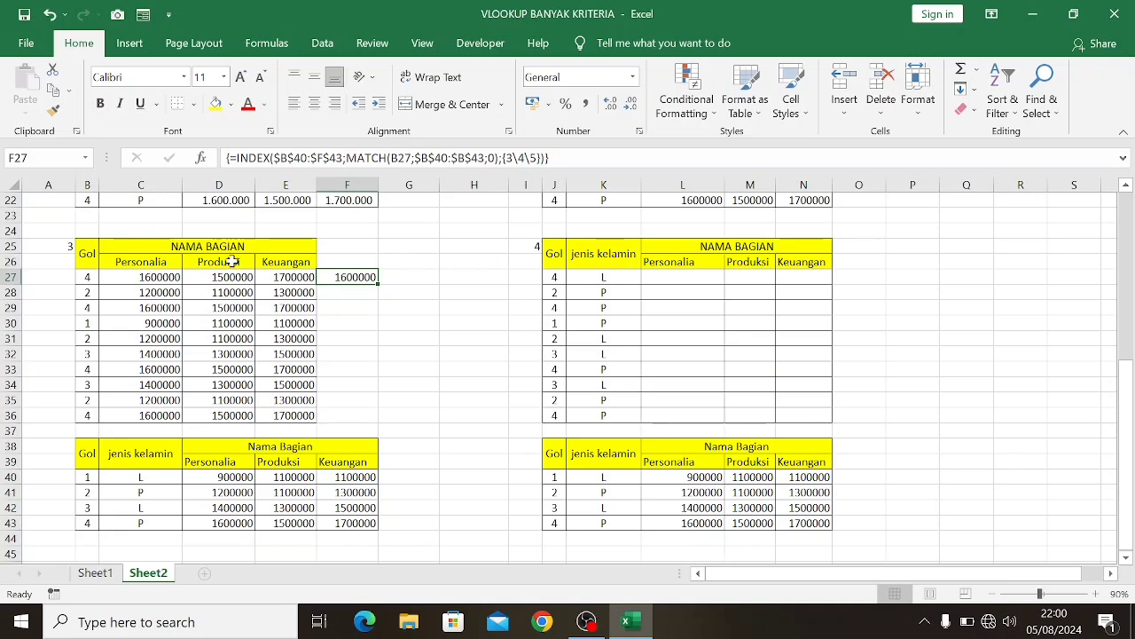
Re-enter the INDEX/MATCH formula as one array formula across F27:H27 and fill it down through row 36
drag(333, 277, 470, 276)
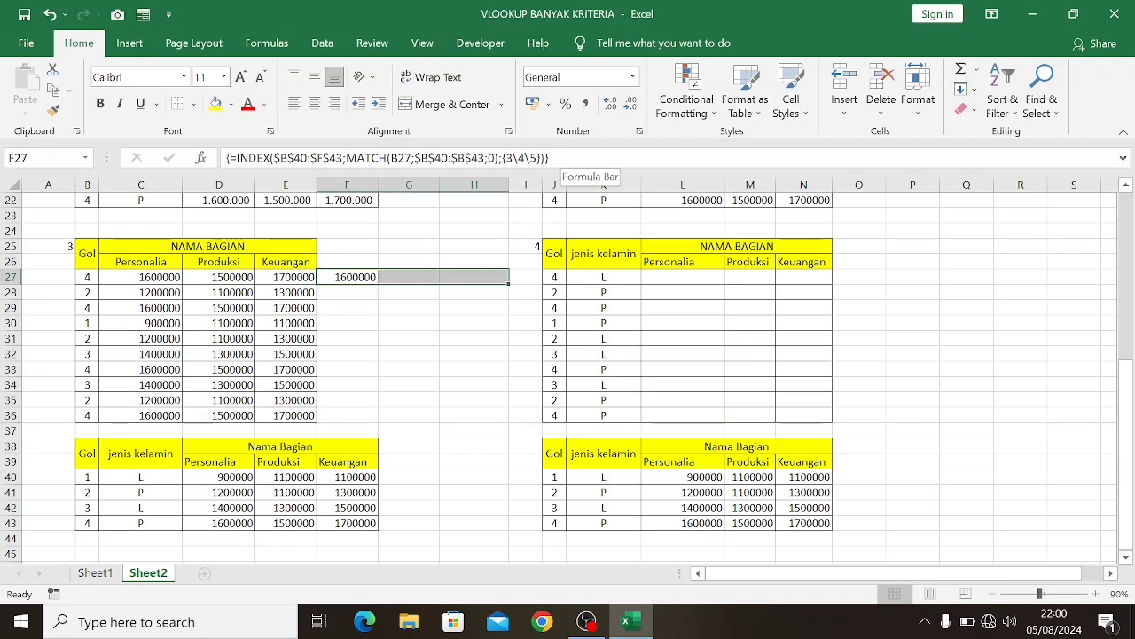
click(561, 159)
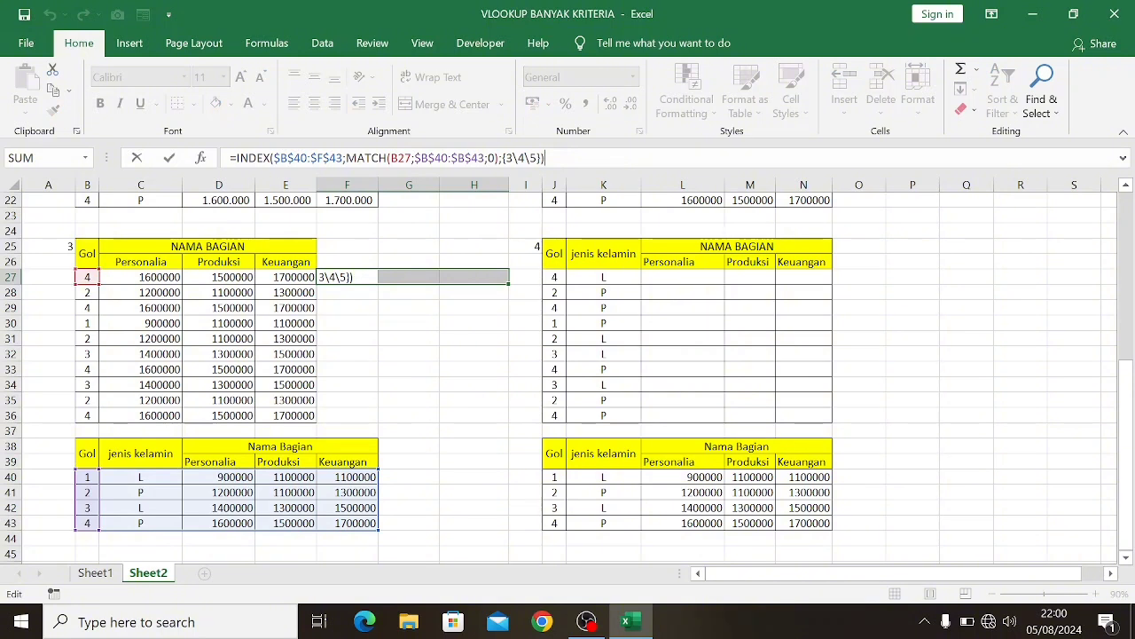
key(ctrl+shift+Return)
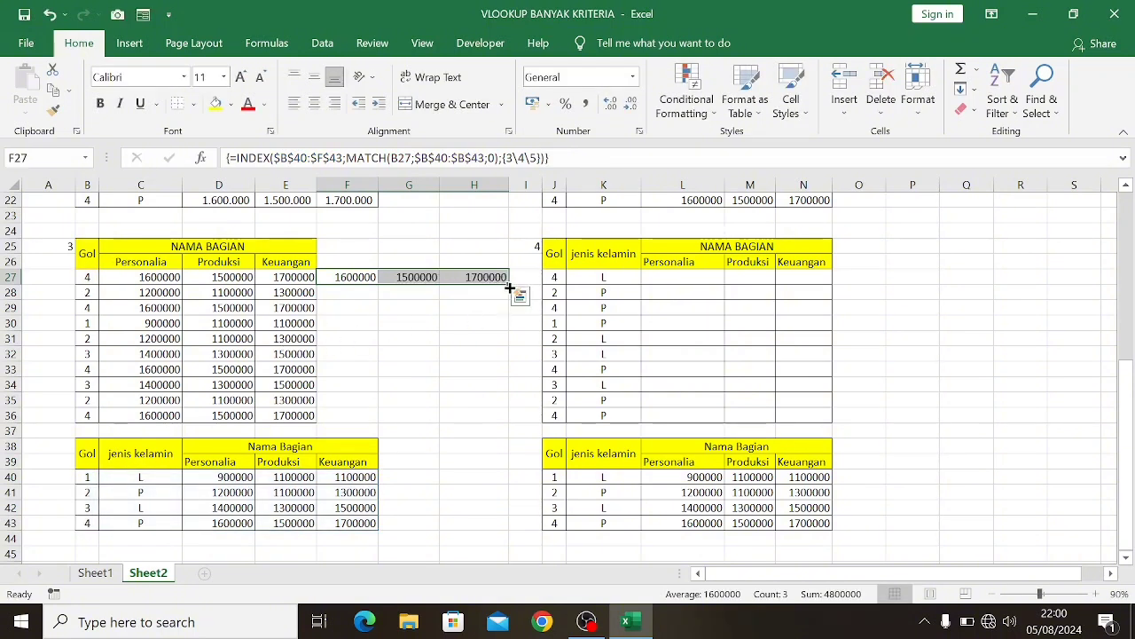
drag(510, 289, 495, 417)
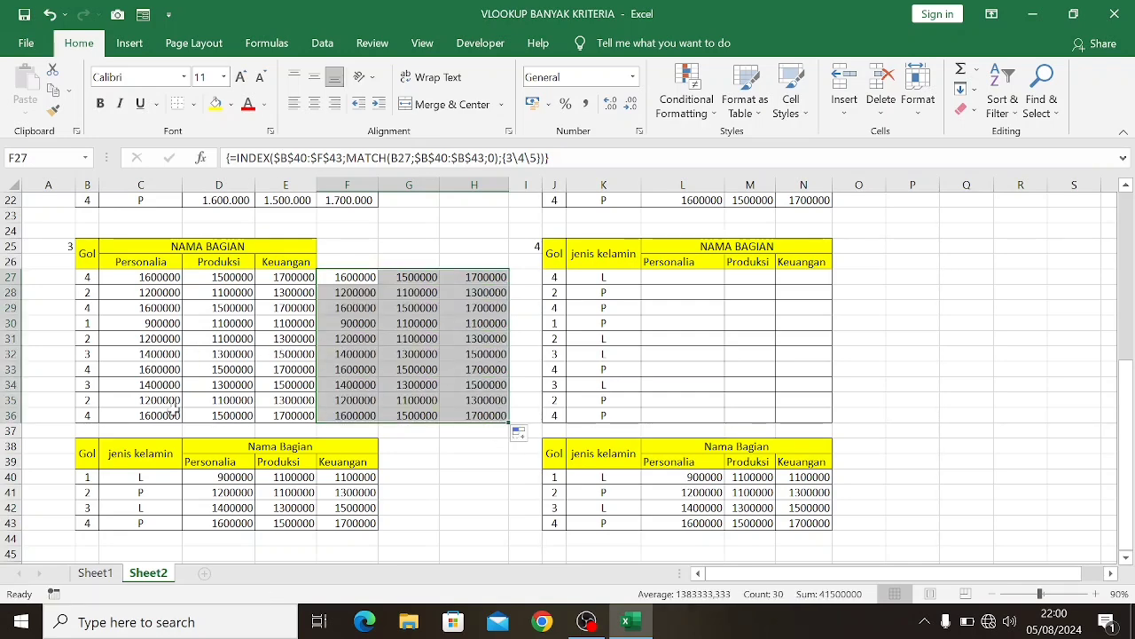
Apply an Equal To conditional formatting rule to F27:H36, comparing with relative reference =C27 and using Light Red Fill with Dark Red Text
click(684, 99)
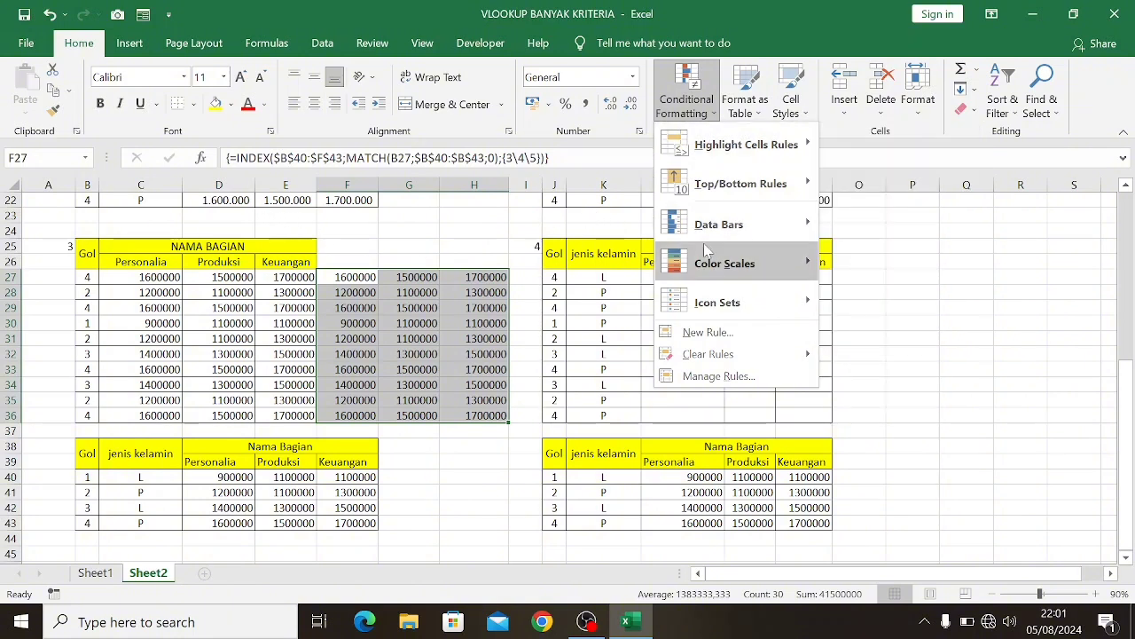
mouse_move(816, 151)
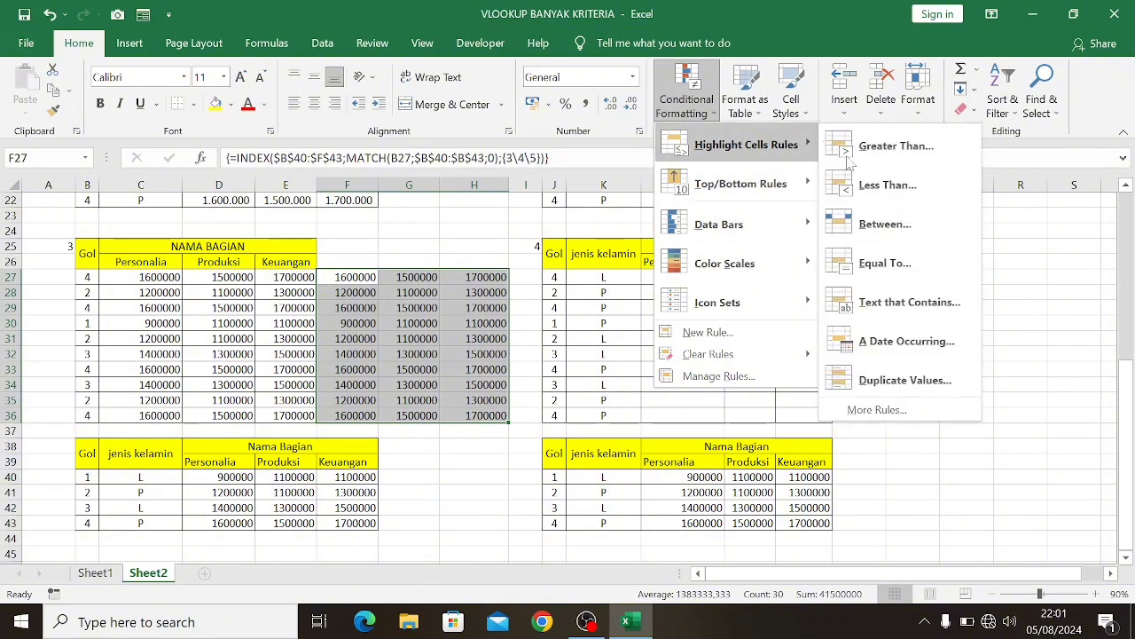
click(887, 258)
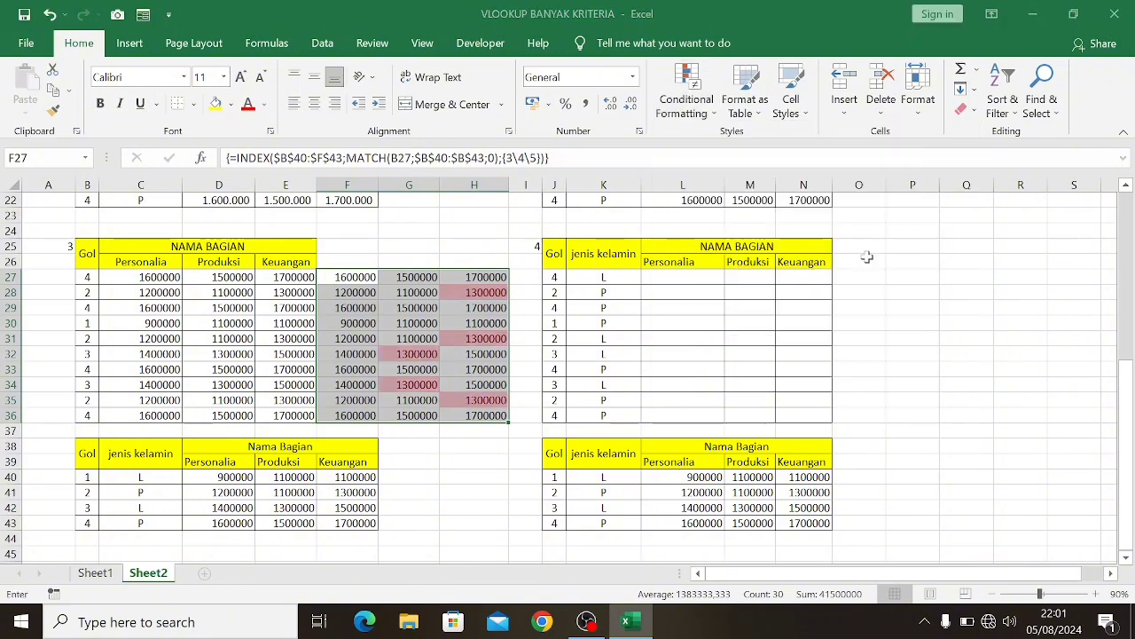
click(131, 277)
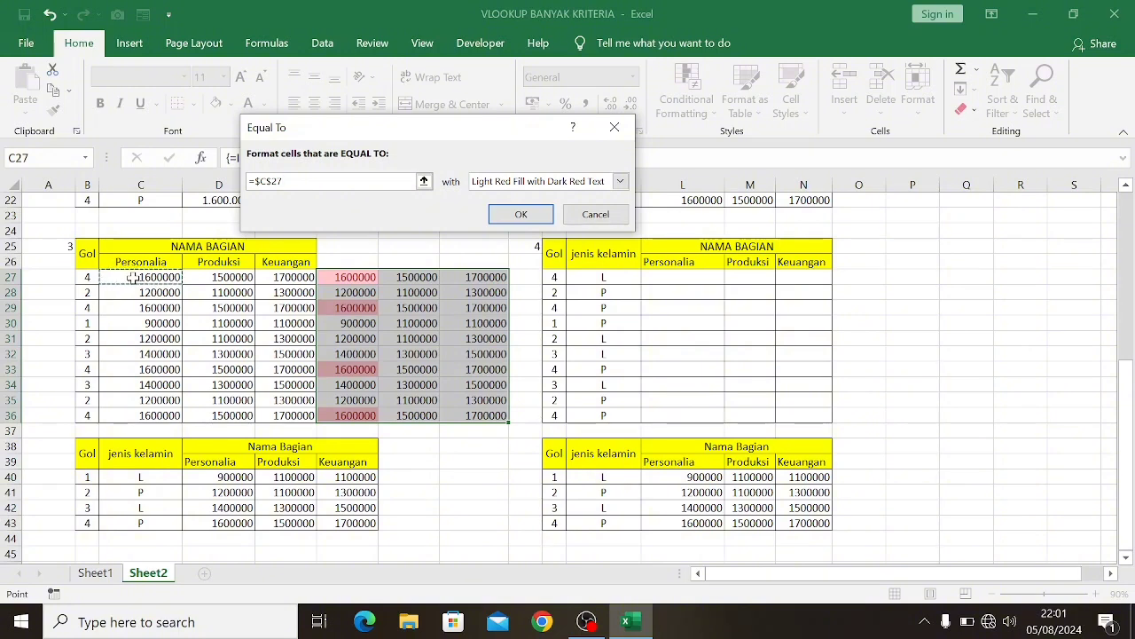
key(F4)
key(F4)
key(F4)
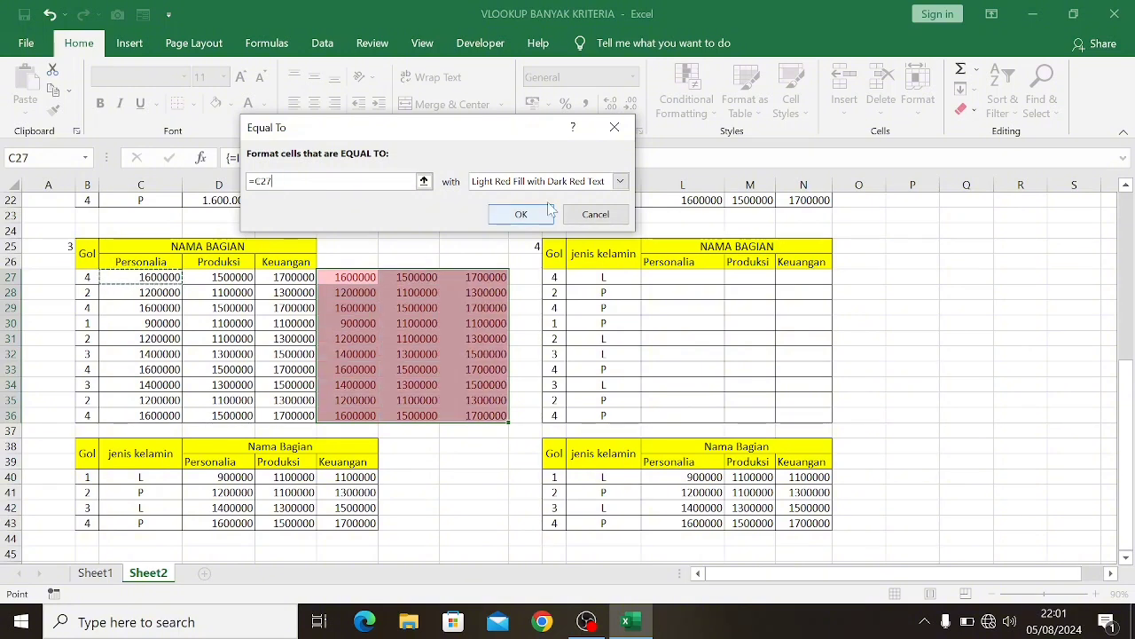
click(511, 218)
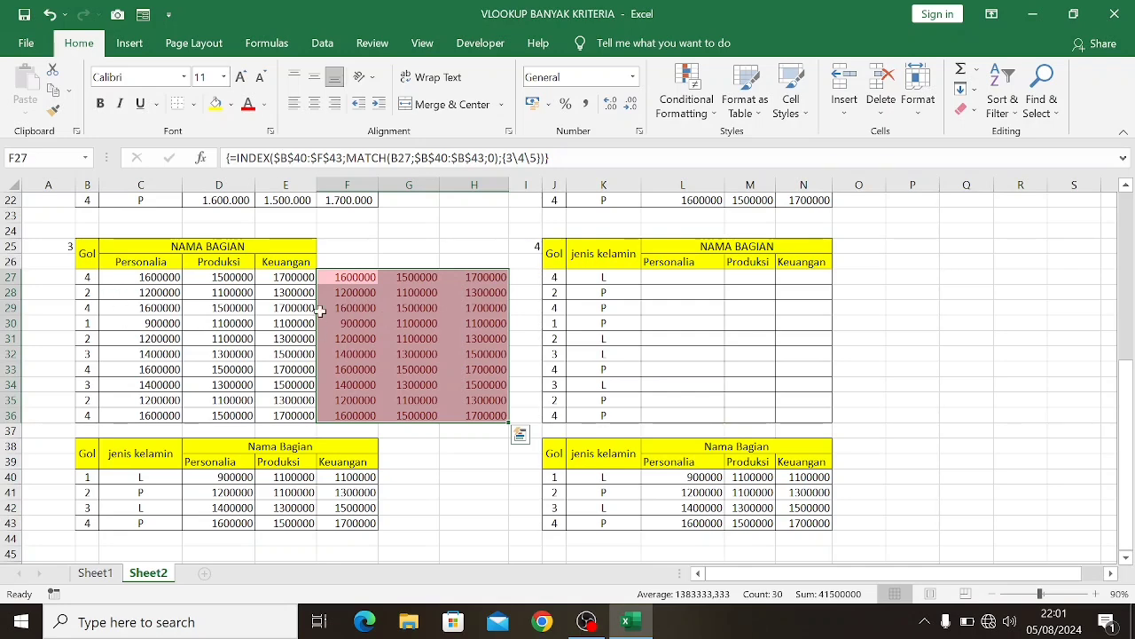
click(410, 308)
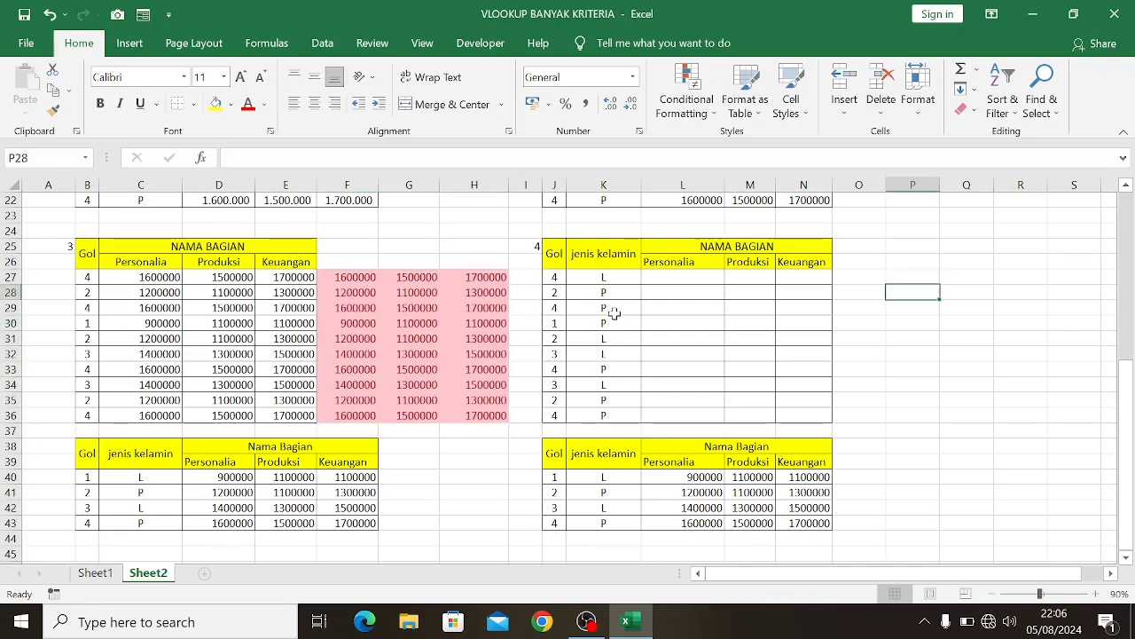
scroll(611, 311, up, 2)
scroll(563, 307, down, 3)
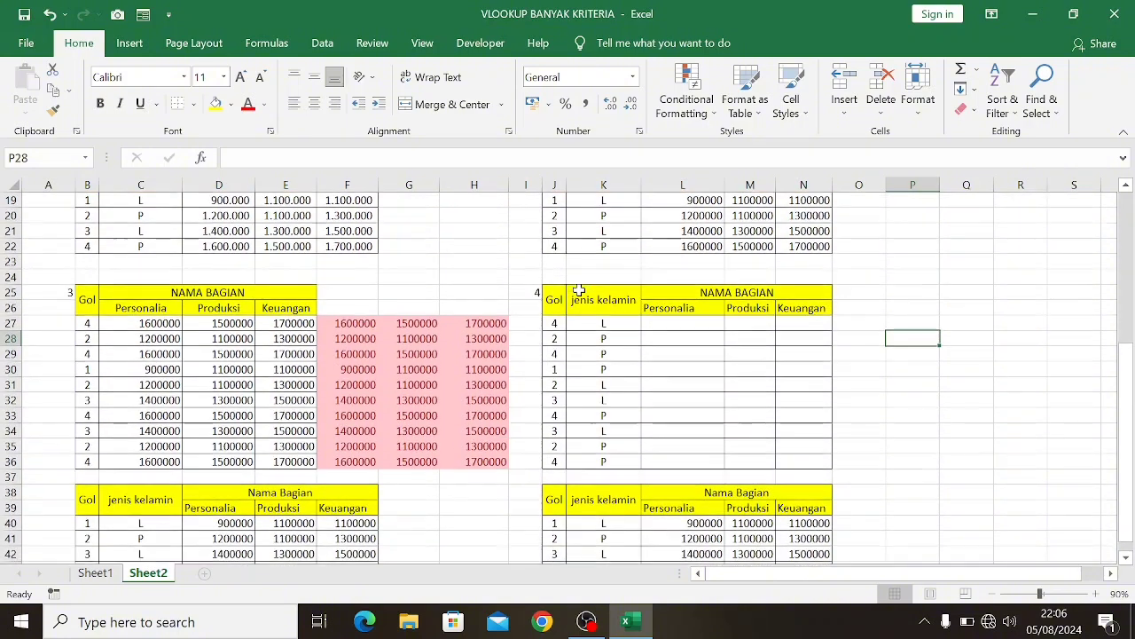
scroll(662, 261, up, 1)
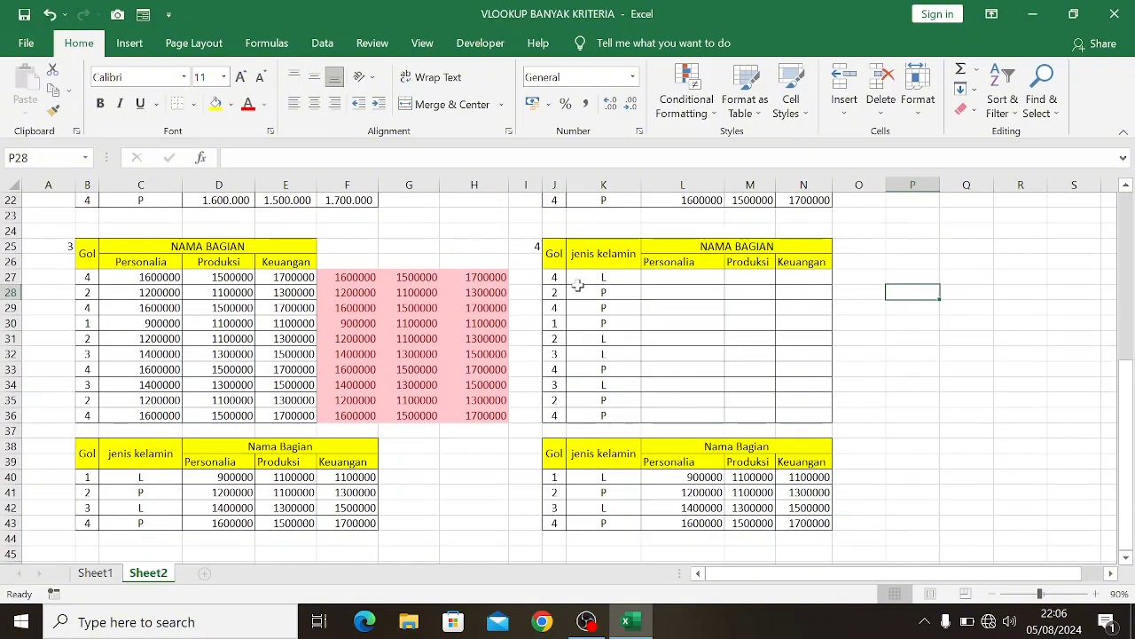
scroll(575, 298, up, 2)
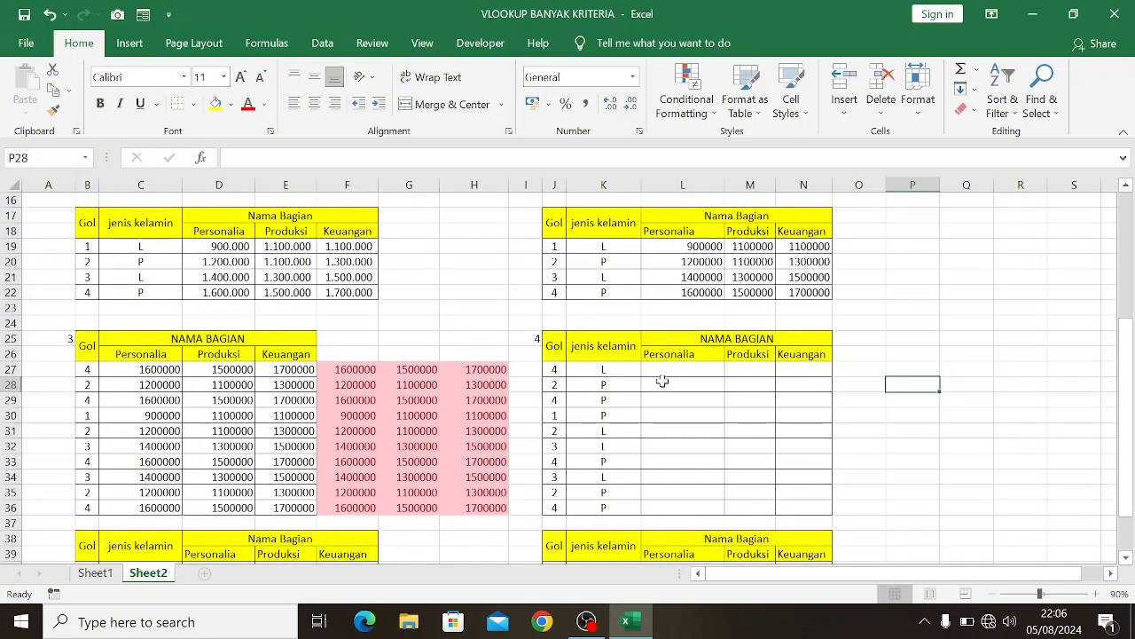
scroll(806, 370, down, 1)
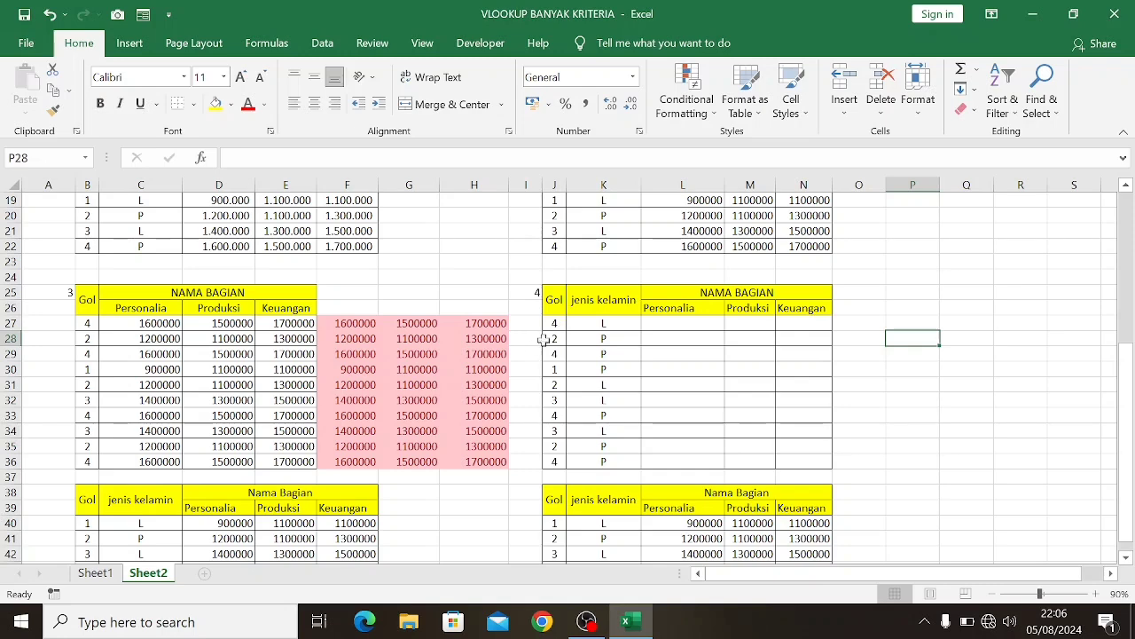
scroll(545, 341, down, 1)
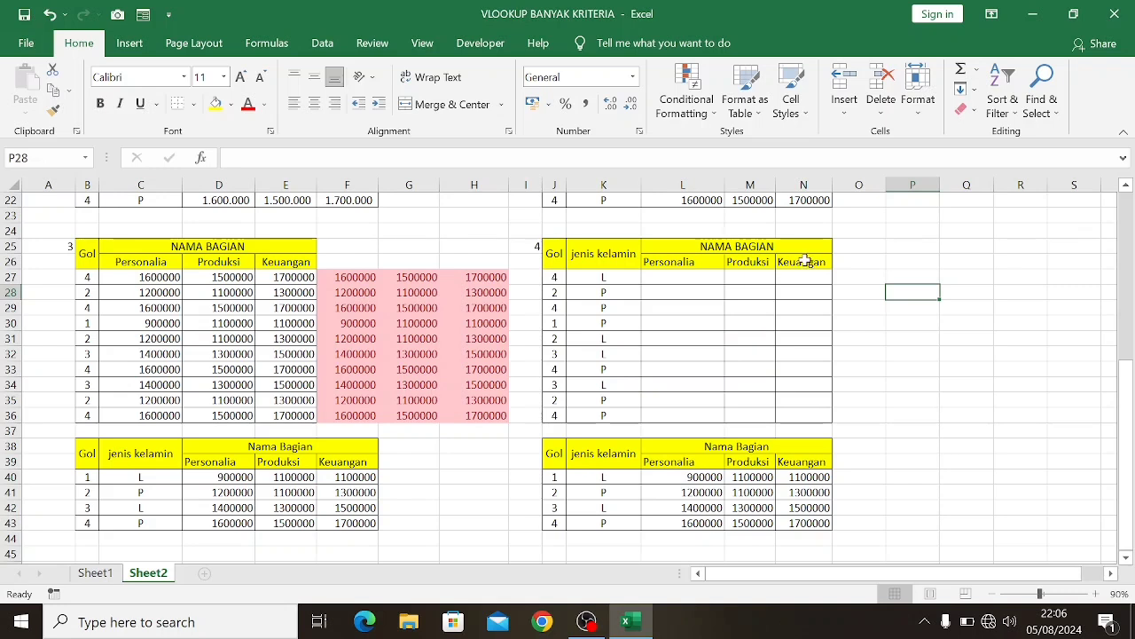
Start a VLOOKUP formula in L27 of table 4 with the joined criteria J27&K27 as its lookup value
click(671, 278)
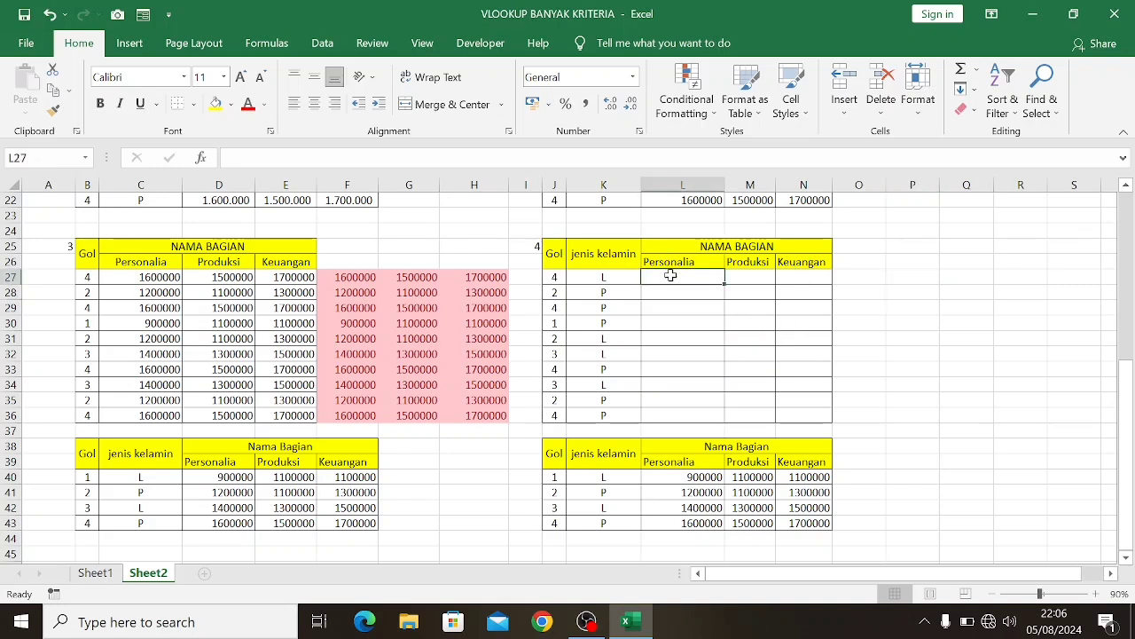
text(=vlo)
key(Tab)
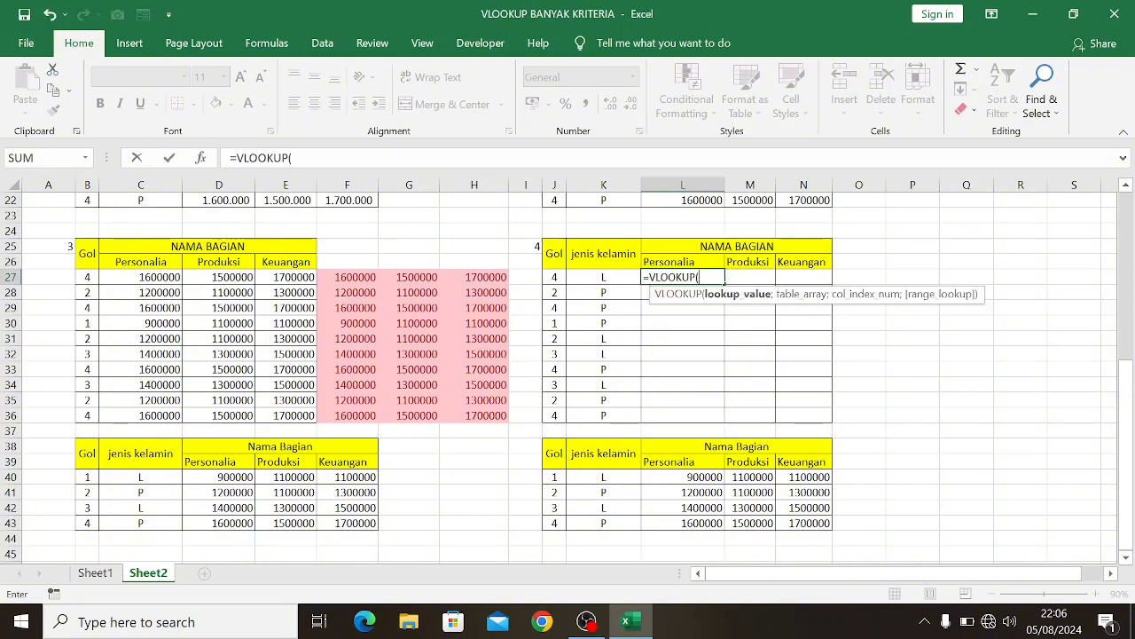
click(553, 277)
text(&)
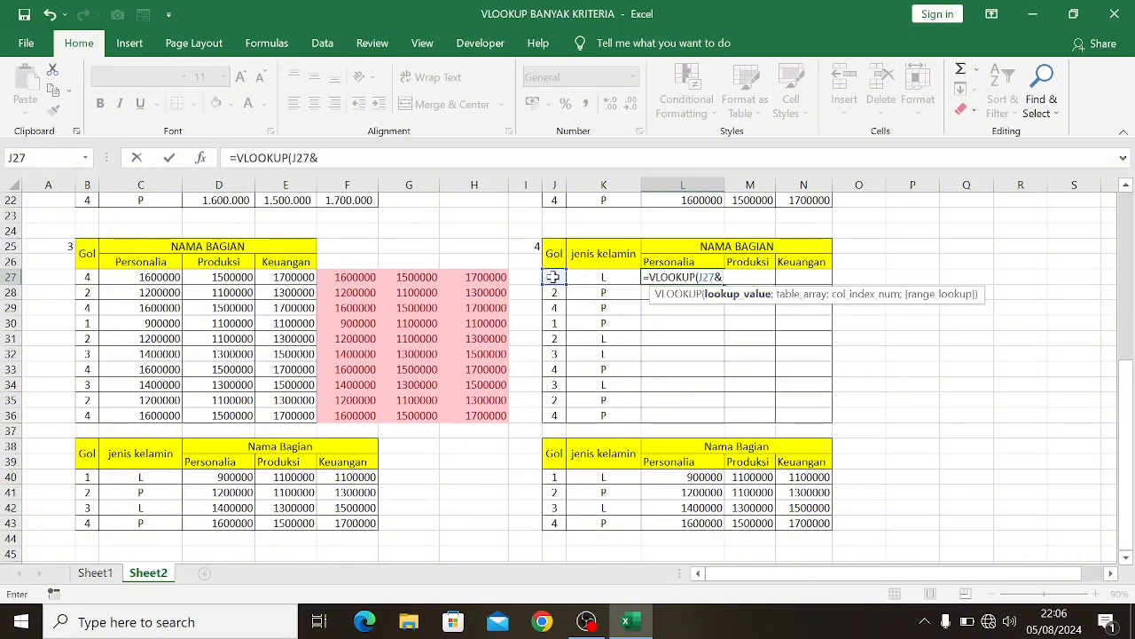
click(608, 277)
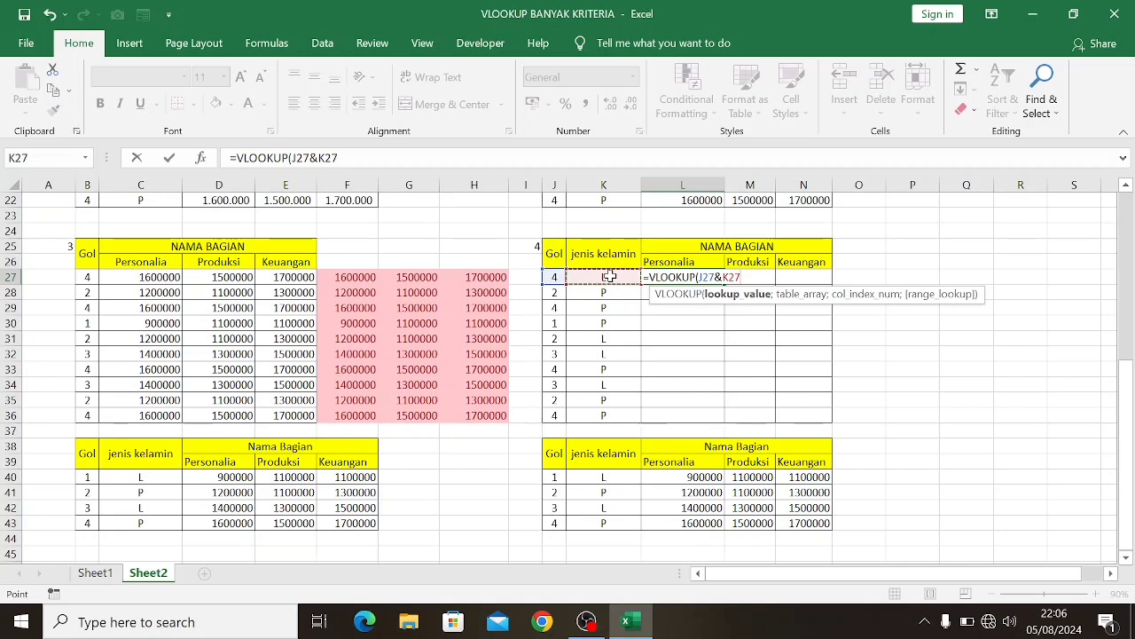
text(;)
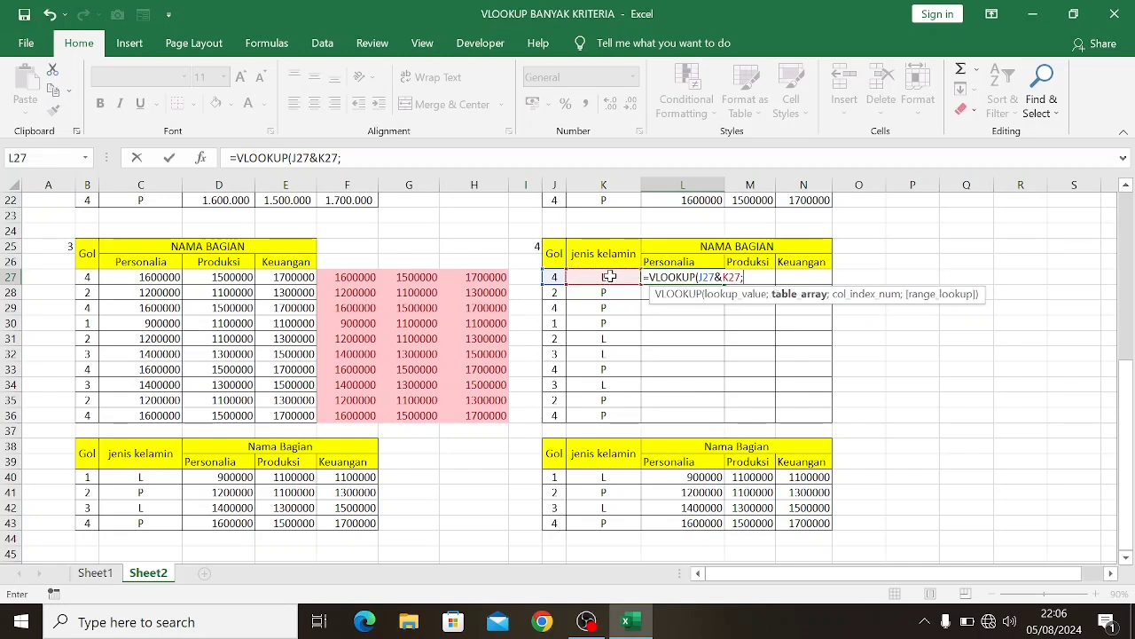
text(cho)
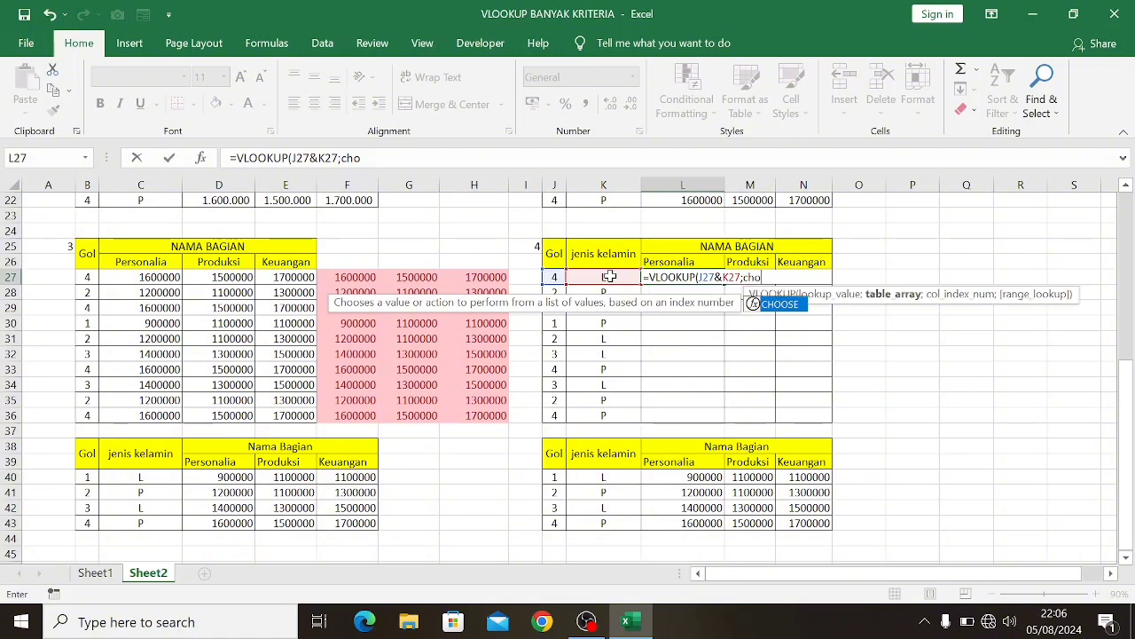
Nest a CHOOSE function as the L27 VLOOKUP's table array, with {1\2\3\4} as its index number
key(Tab)
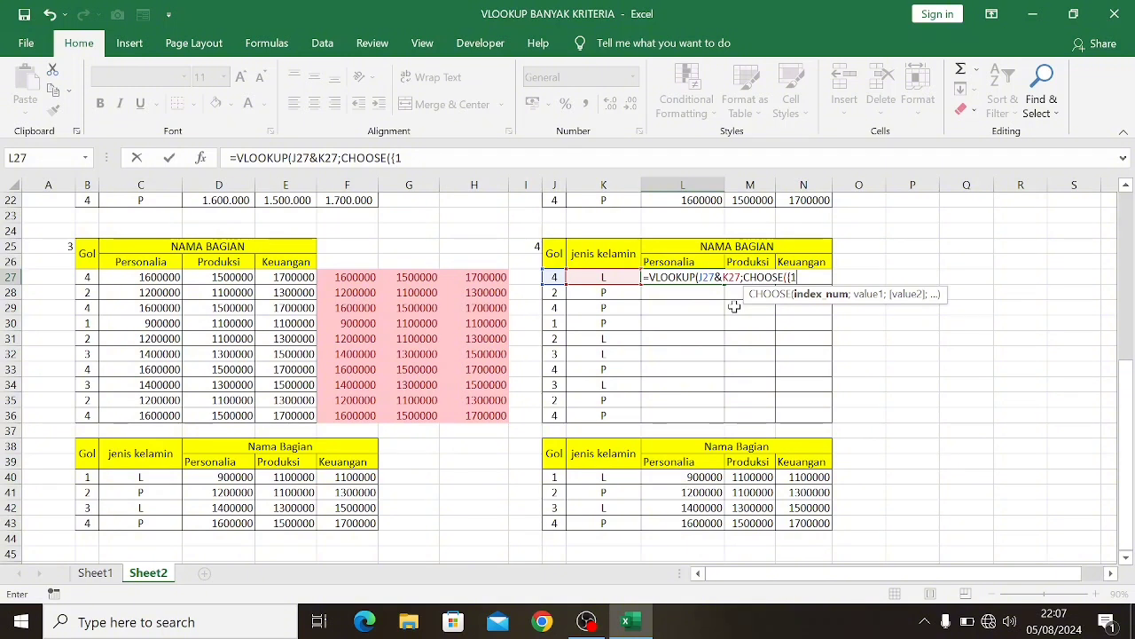
text(\2\3\4)
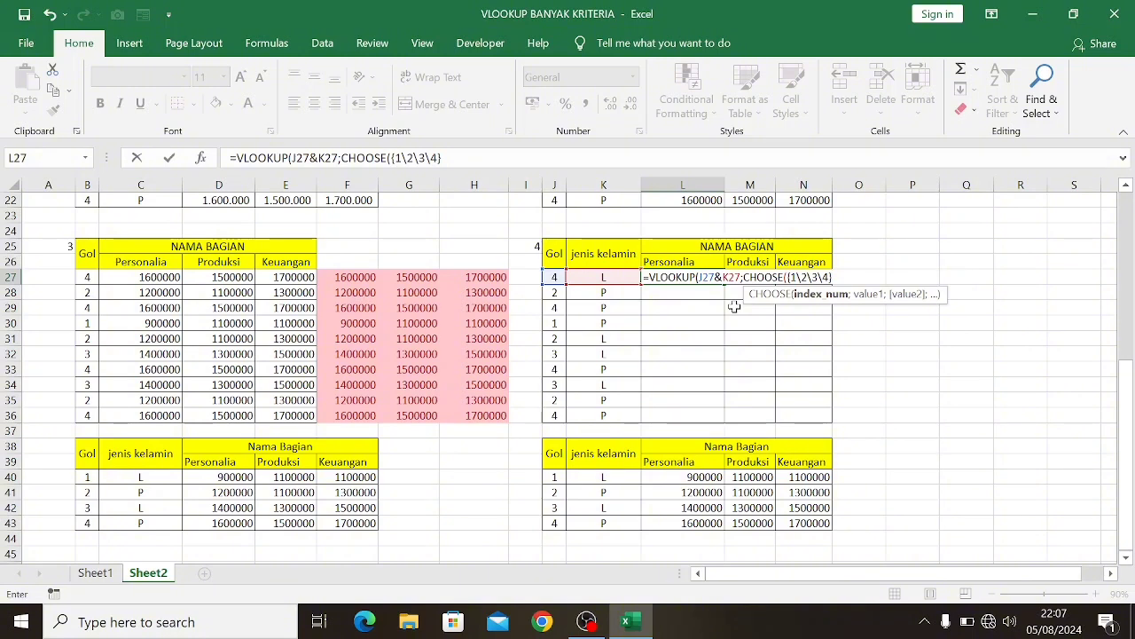
text(;)
Add the joined absolute ranges $J$40:$J$43&$K$40:$K$43 as the first value of the CHOOSE function in L27
scroll(666, 317, down, 2)
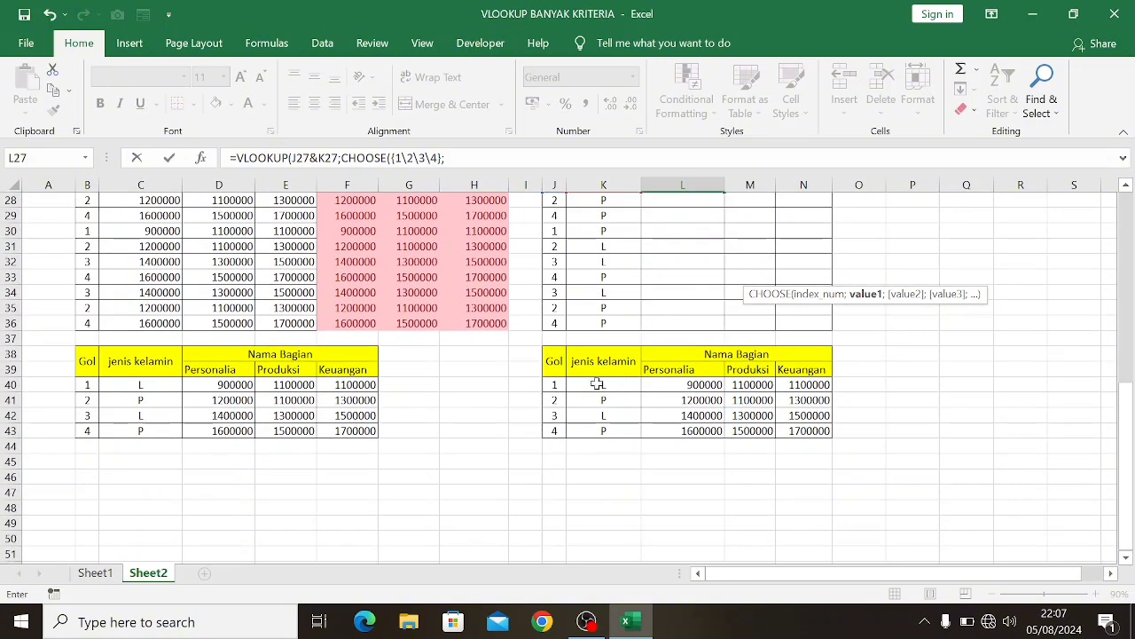
scroll(597, 383, up, 2)
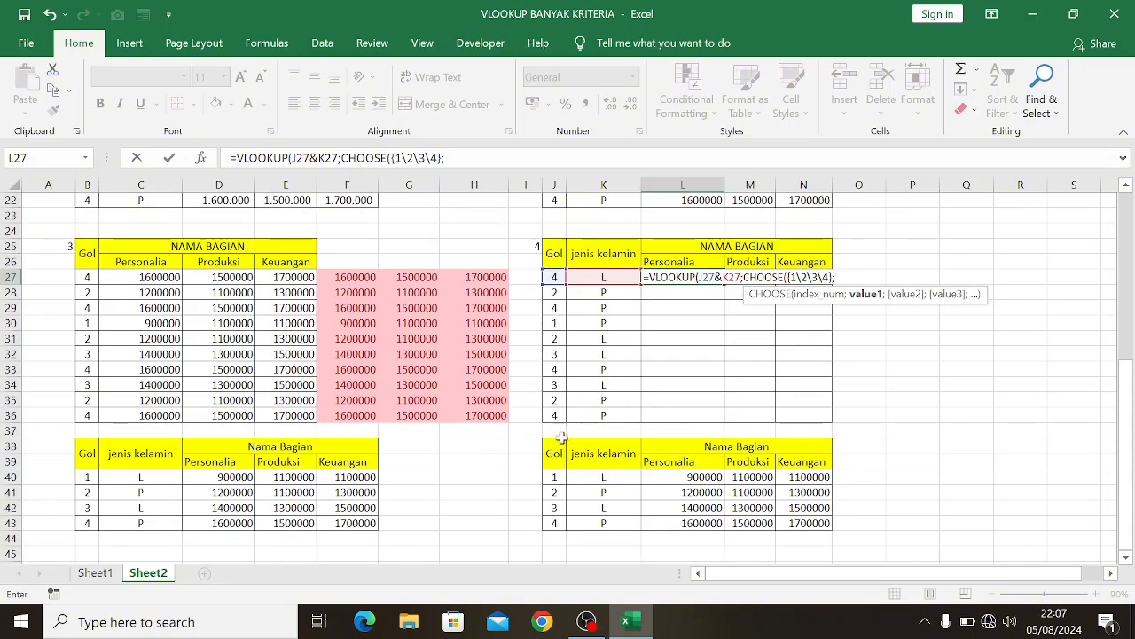
drag(554, 477, 552, 523)
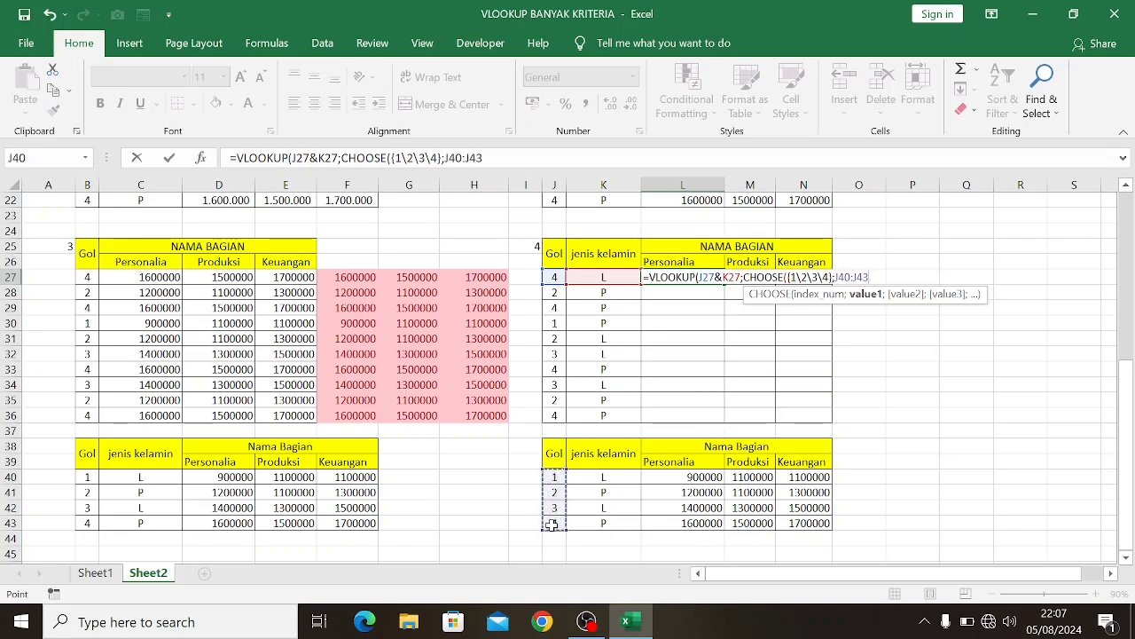
key(F4)
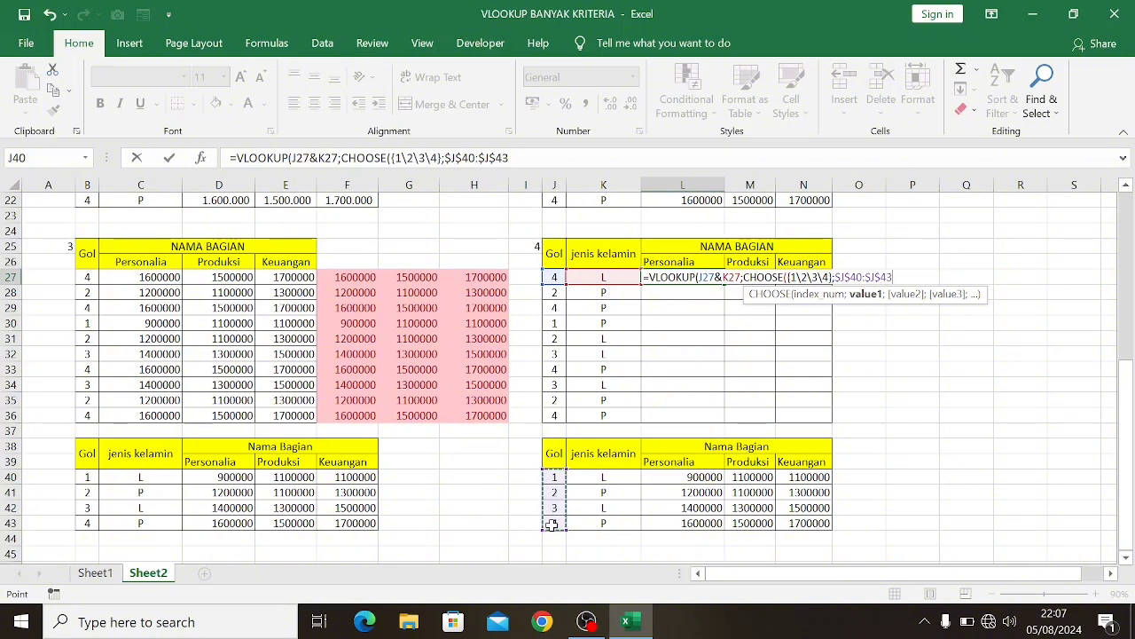
text(&)
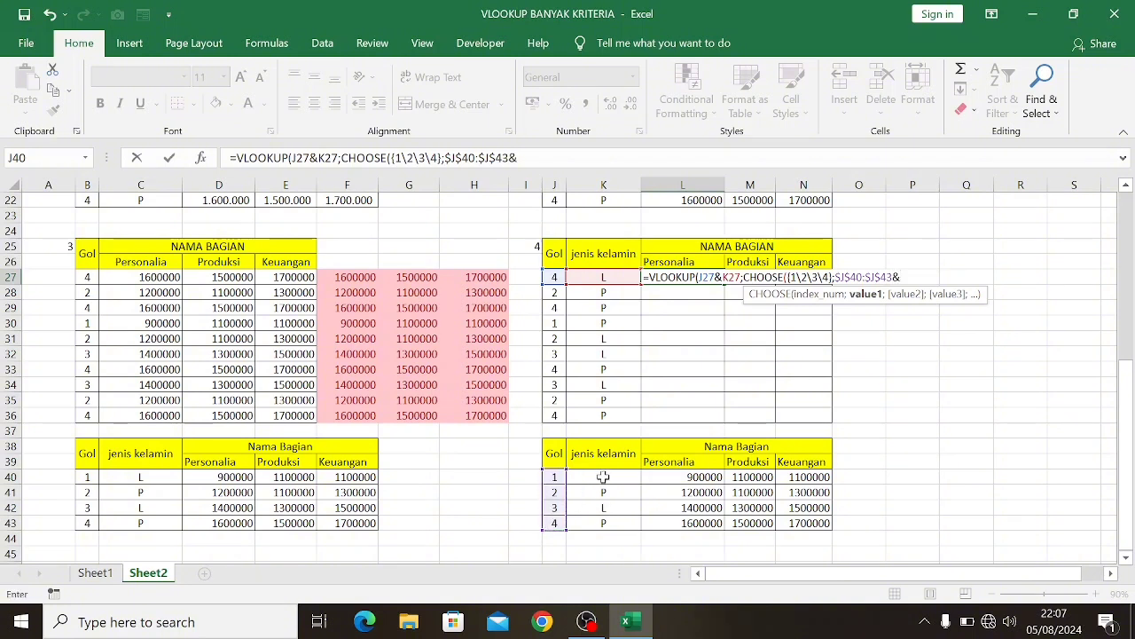
drag(603, 477, 599, 521)
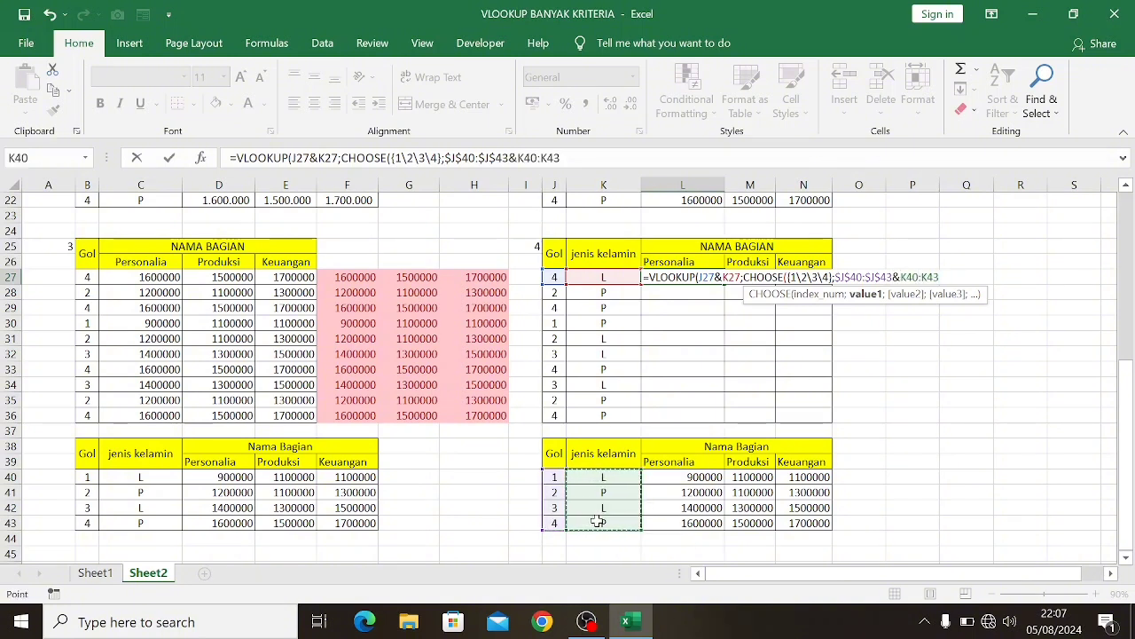
key(F4)
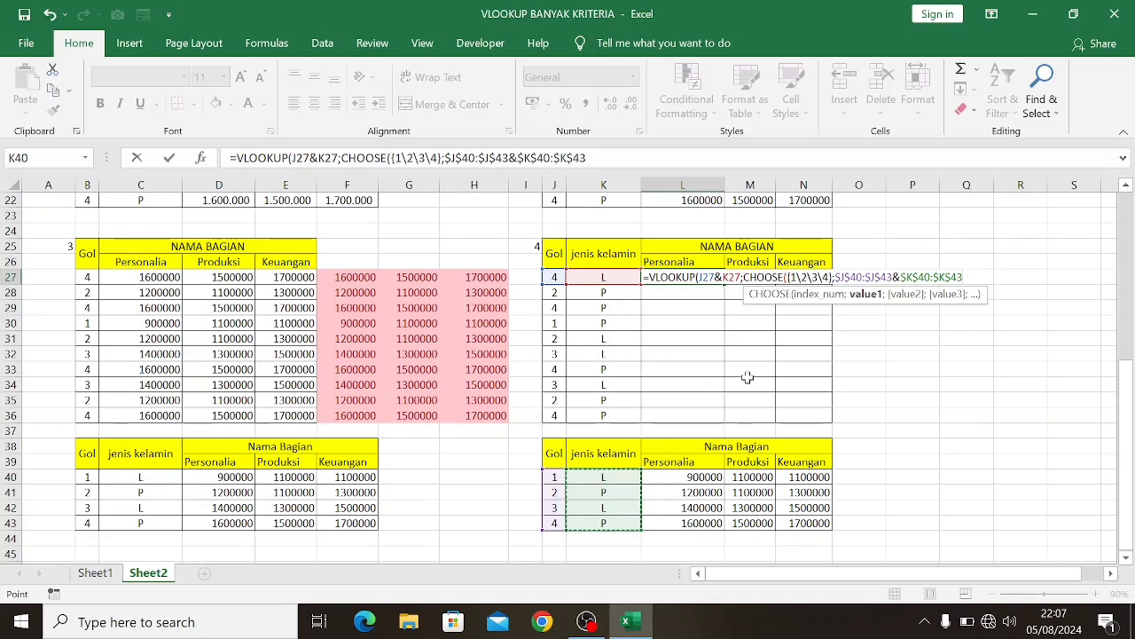
text(;)
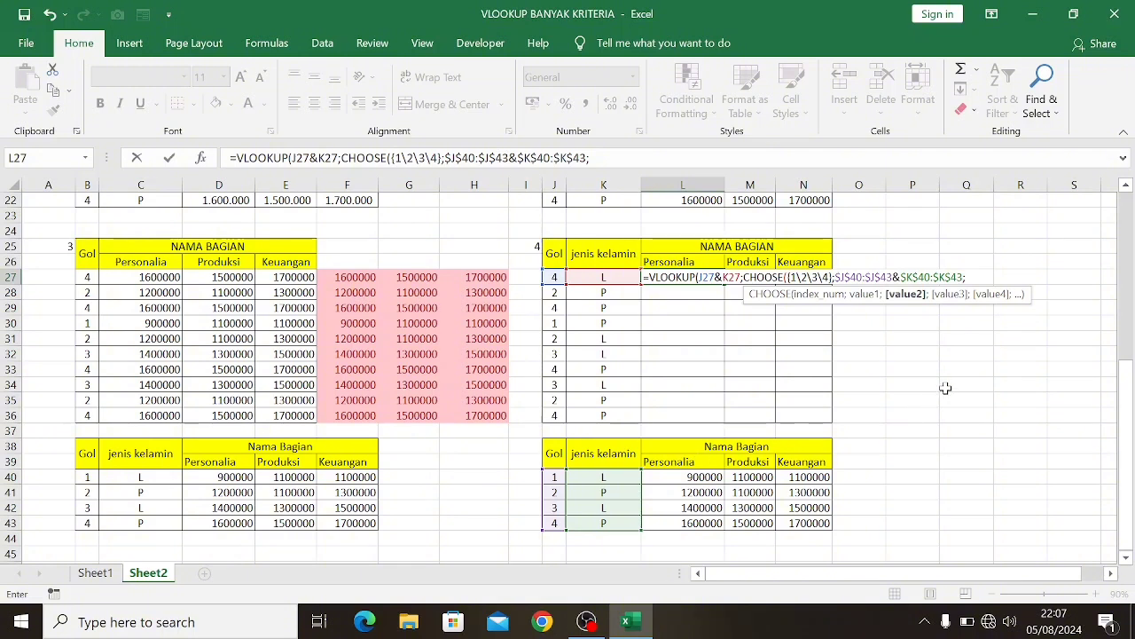
Add $L$40:$L$43, $M$40:$M$43 and $N$40:$N$43 as the second to fourth CHOOSE values in L27 and close the CHOOSE function
drag(687, 477, 689, 522)
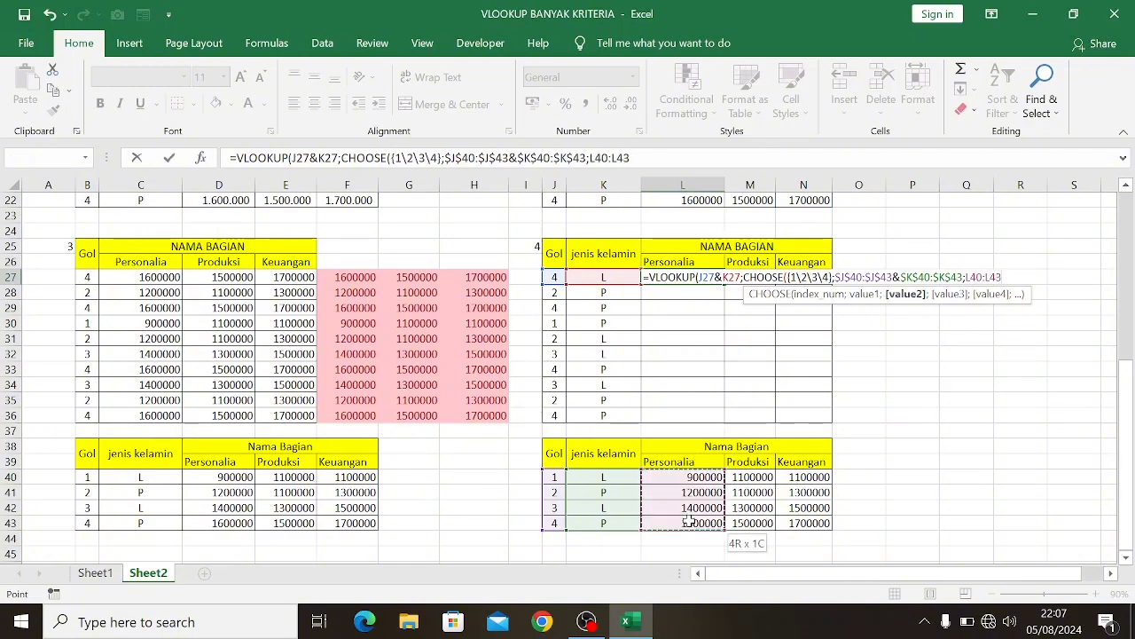
key(F4)
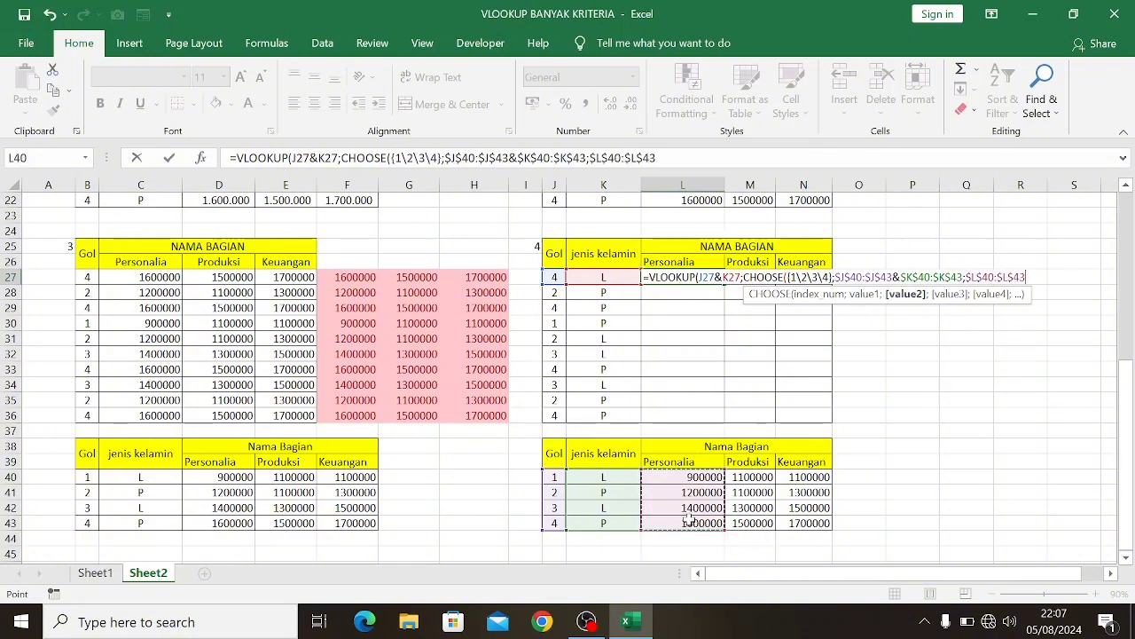
text(;)
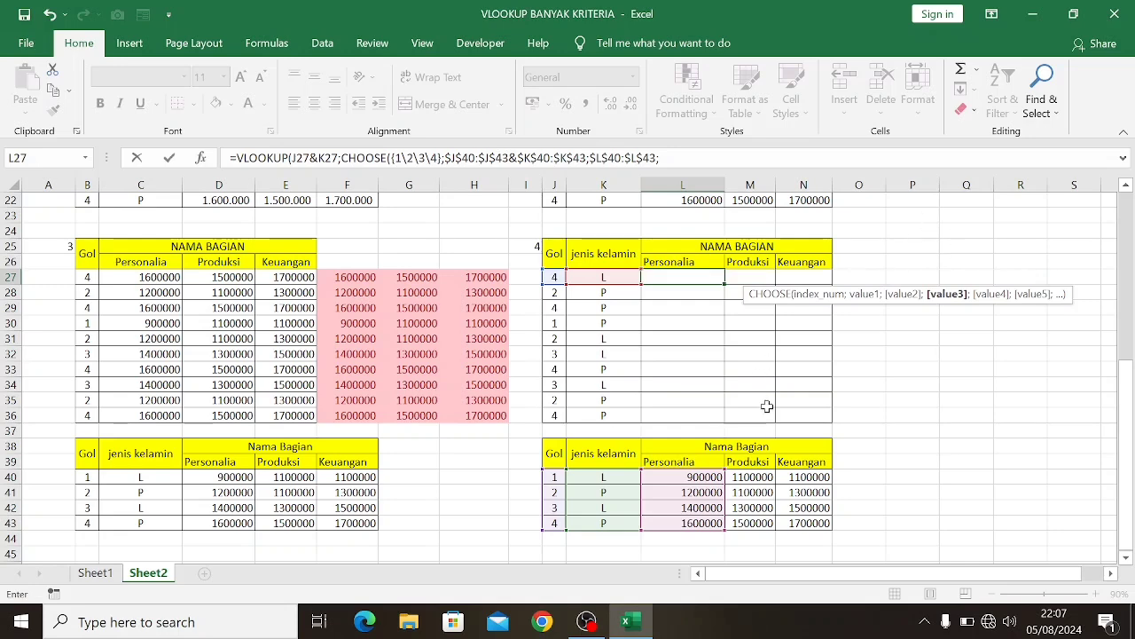
scroll(763, 408, down, 1)
drag(748, 429, 749, 479)
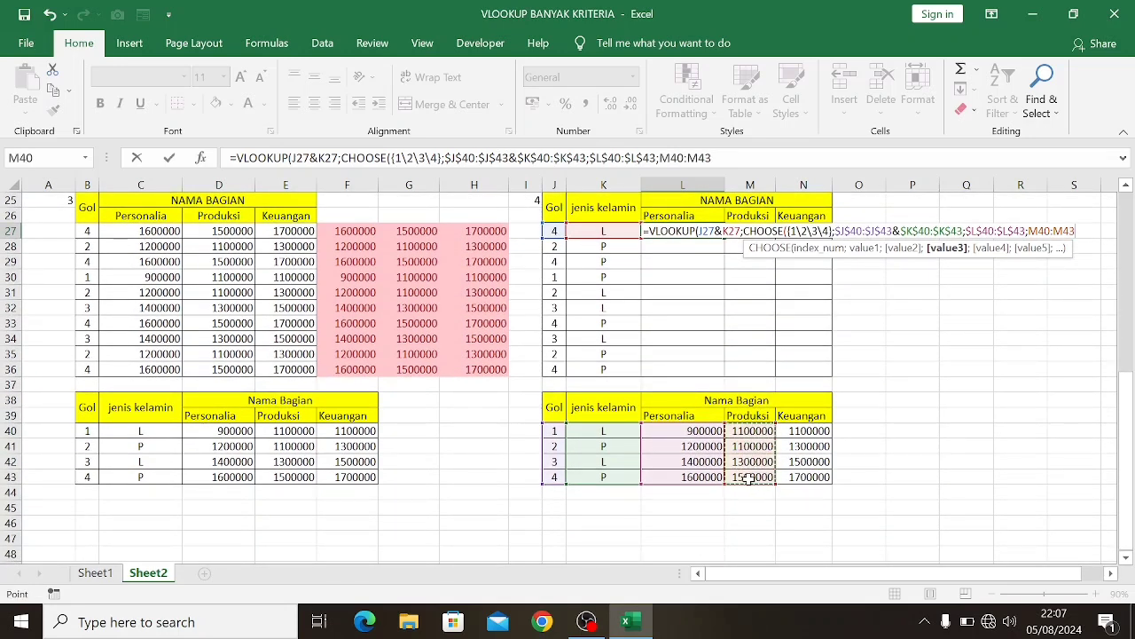
key(F4)
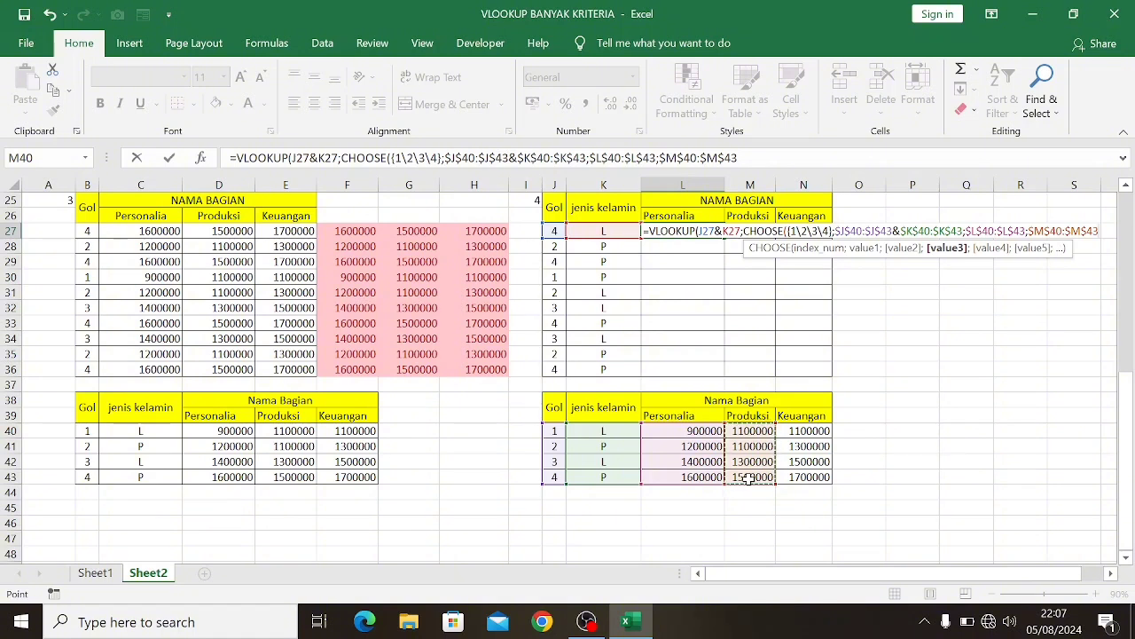
text(;)
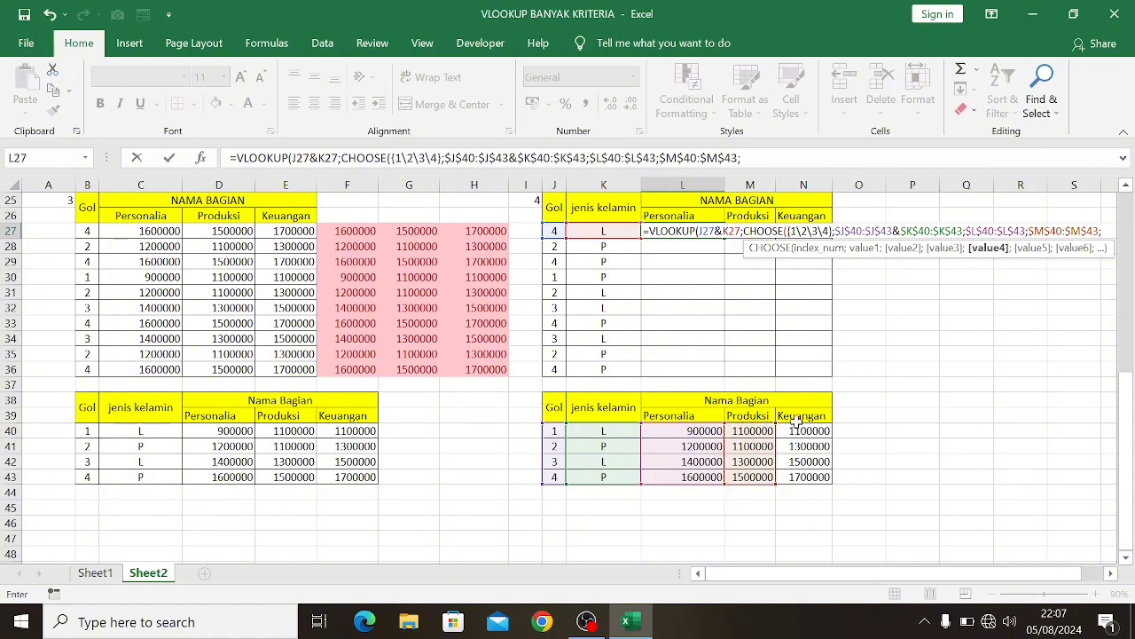
drag(796, 432, 795, 477)
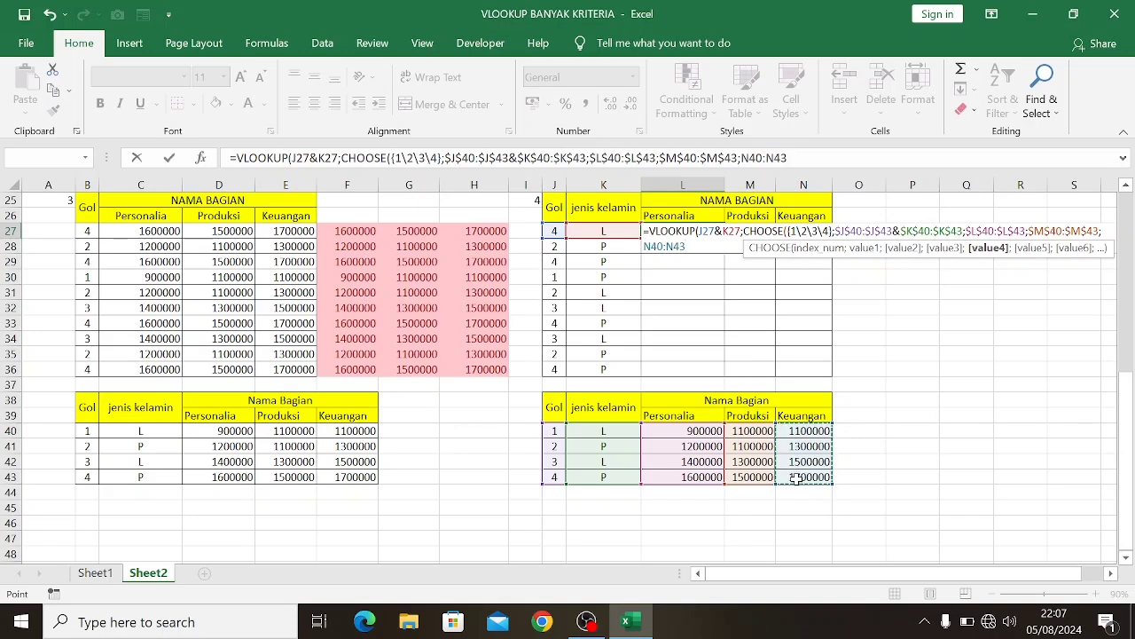
key(F4)
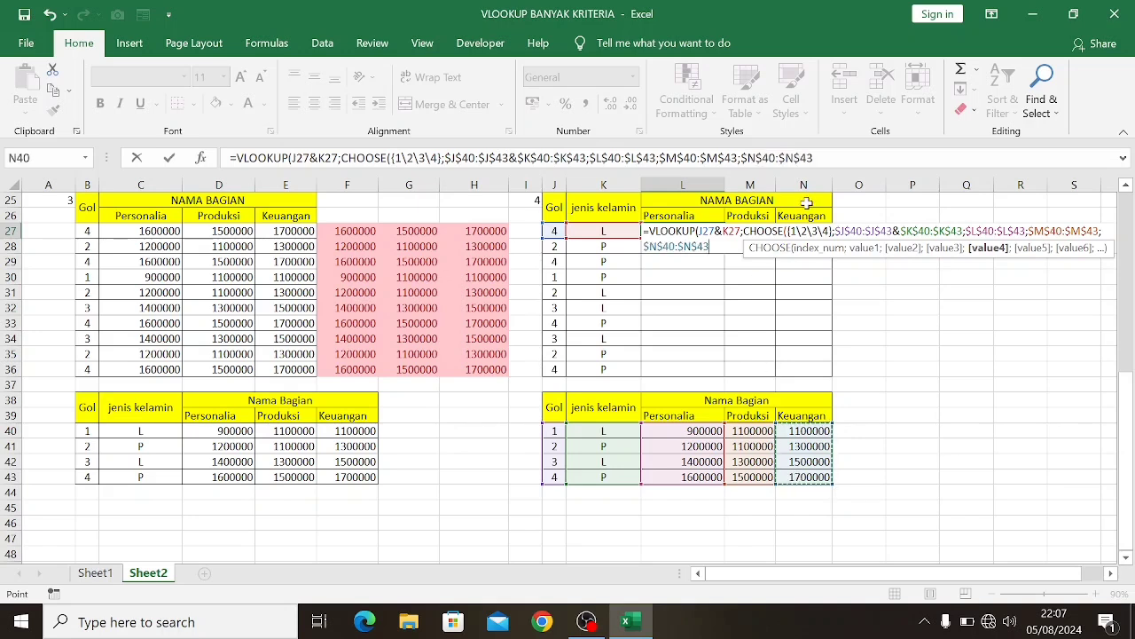
key(F2)
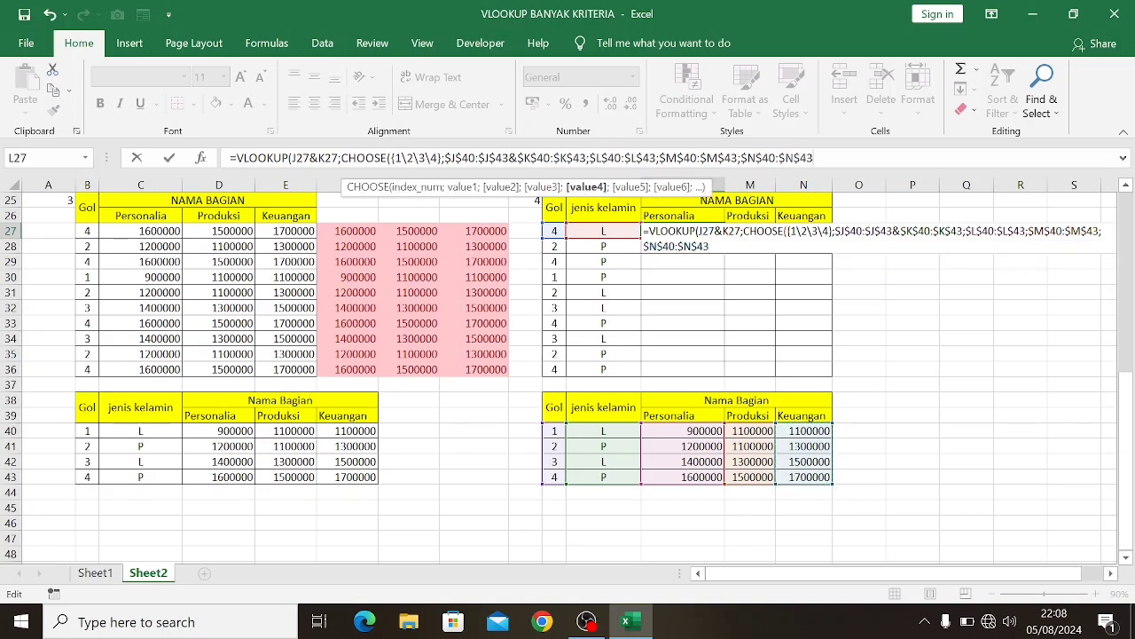
text())
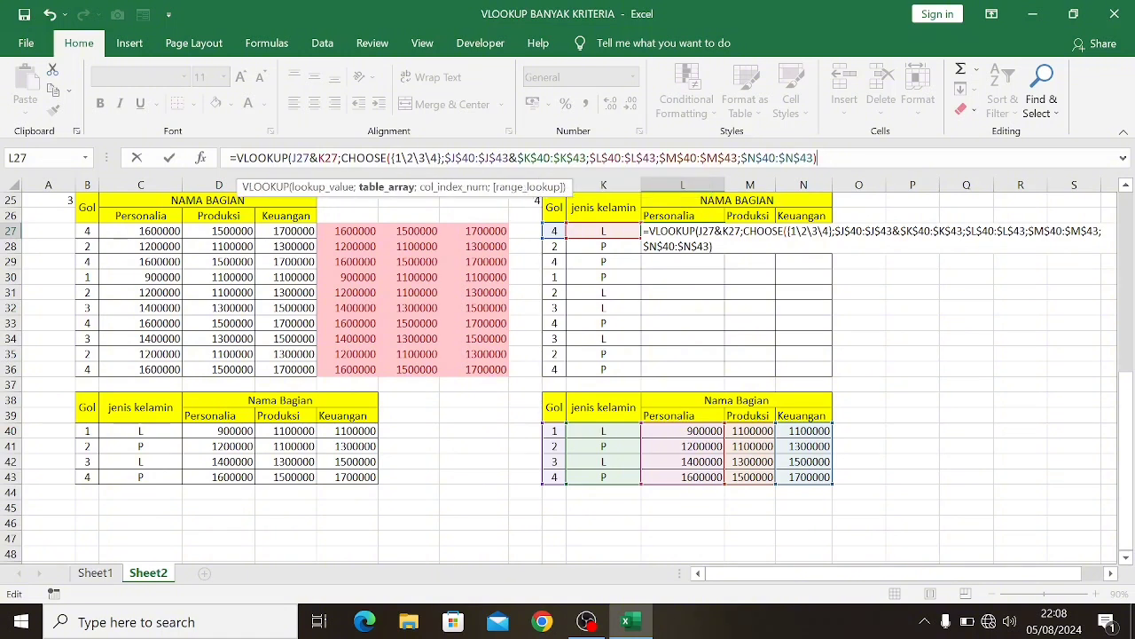
text(;{2\3\4)
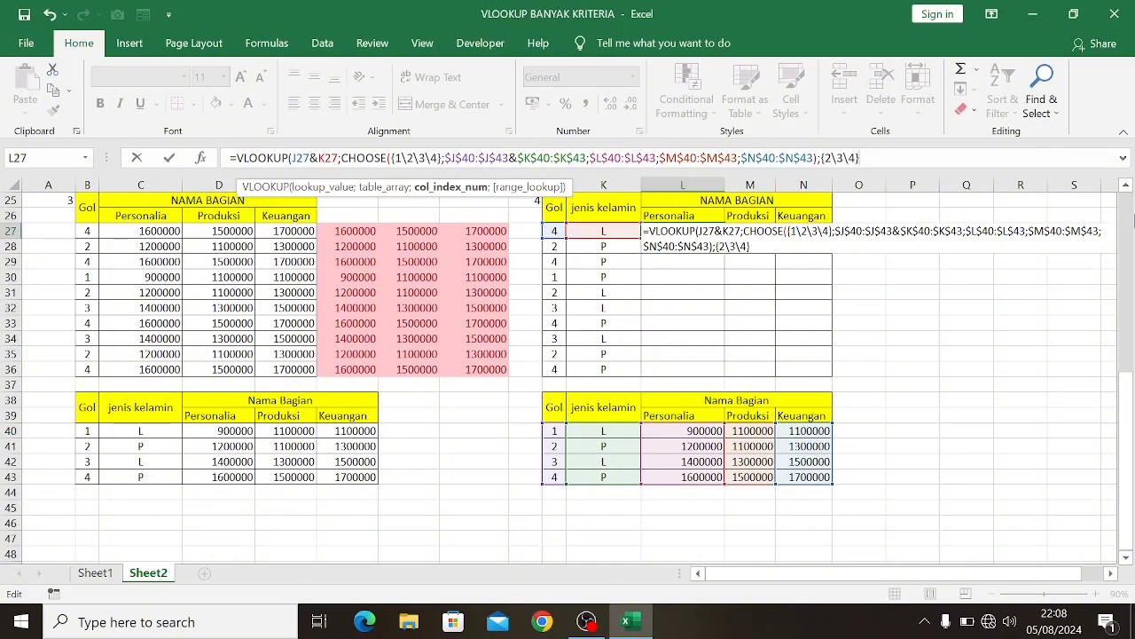
Complete the L27 VLOOKUP with column index {2\3\4} and range lookup 0, entering it as an array formula
text(;)
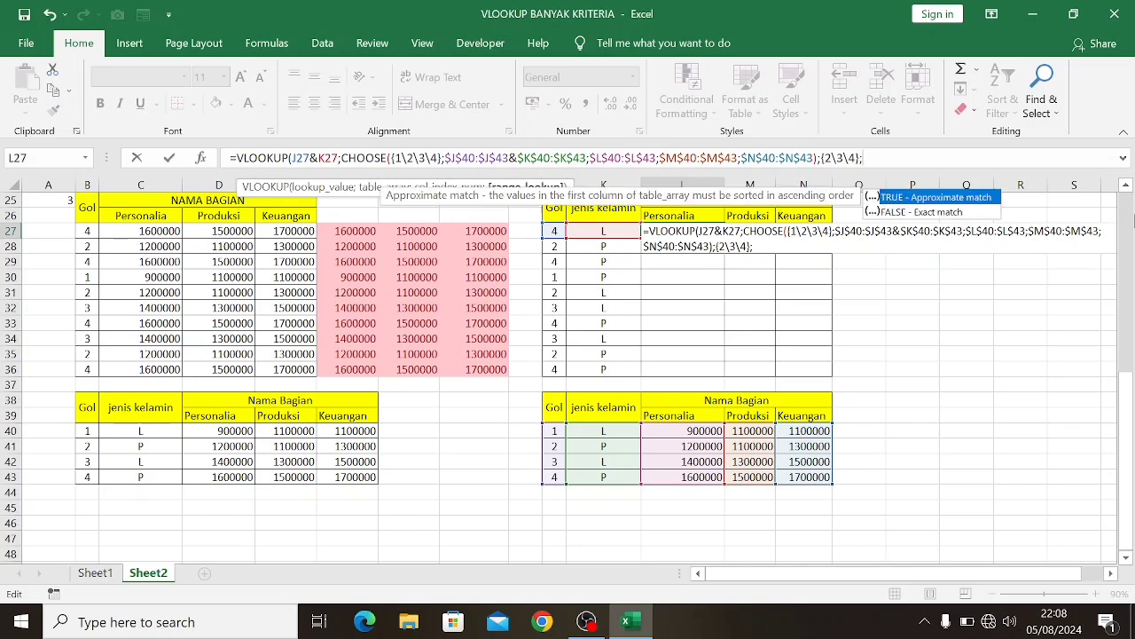
text(0))
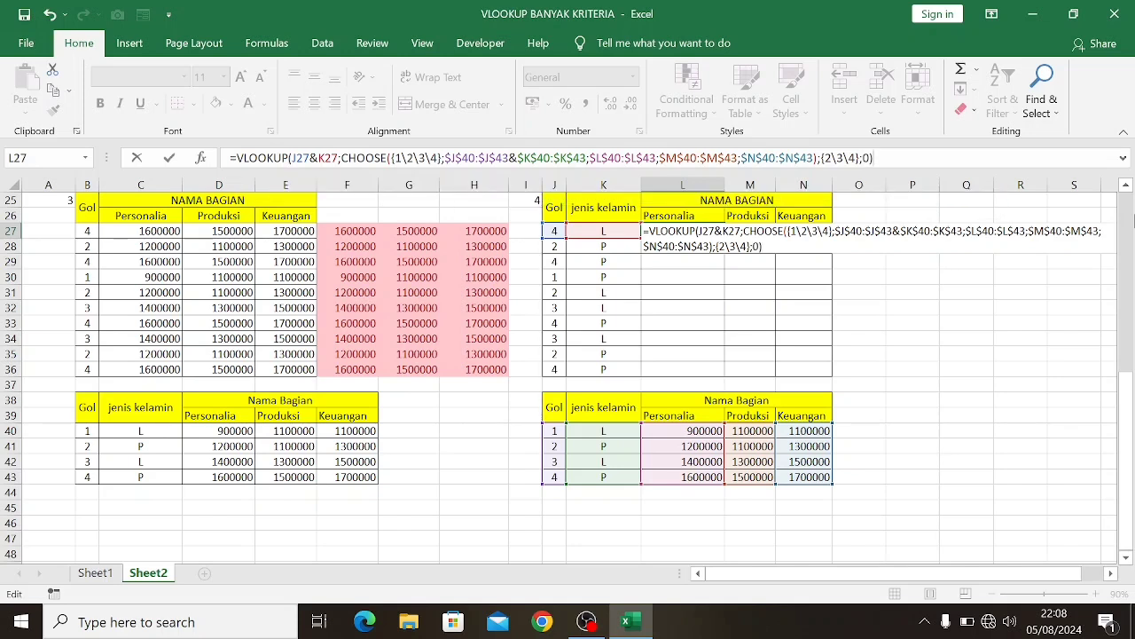
key(ctrl+shift+Return)
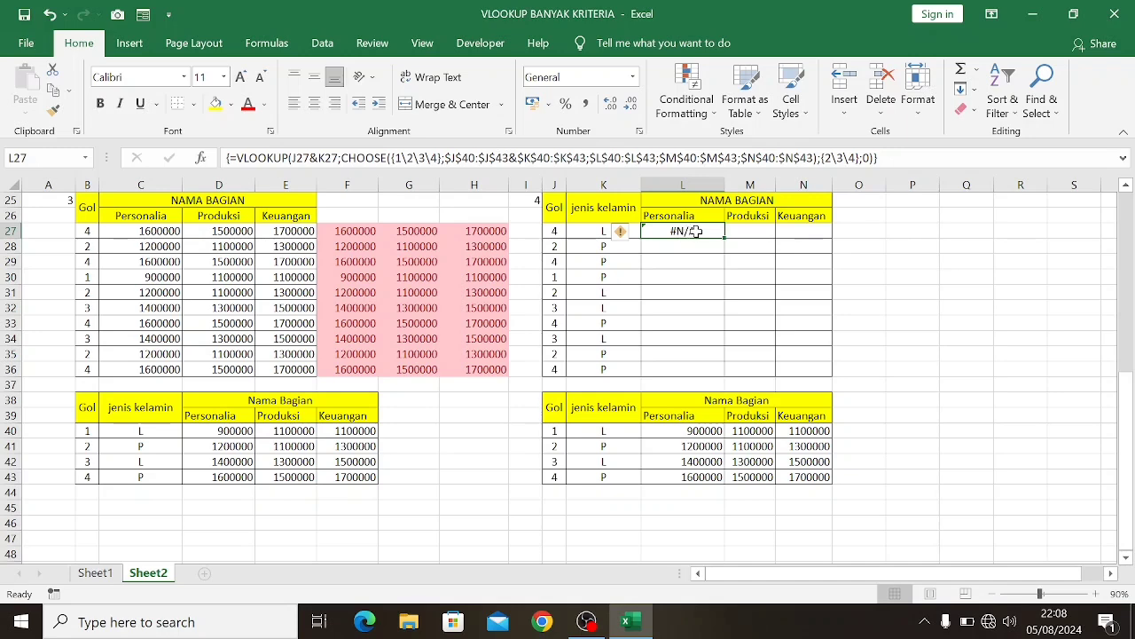
Re-enter the L27 VLOOKUP/CHOOSE formula as one array formula across L27:N27
drag(671, 232, 797, 226)
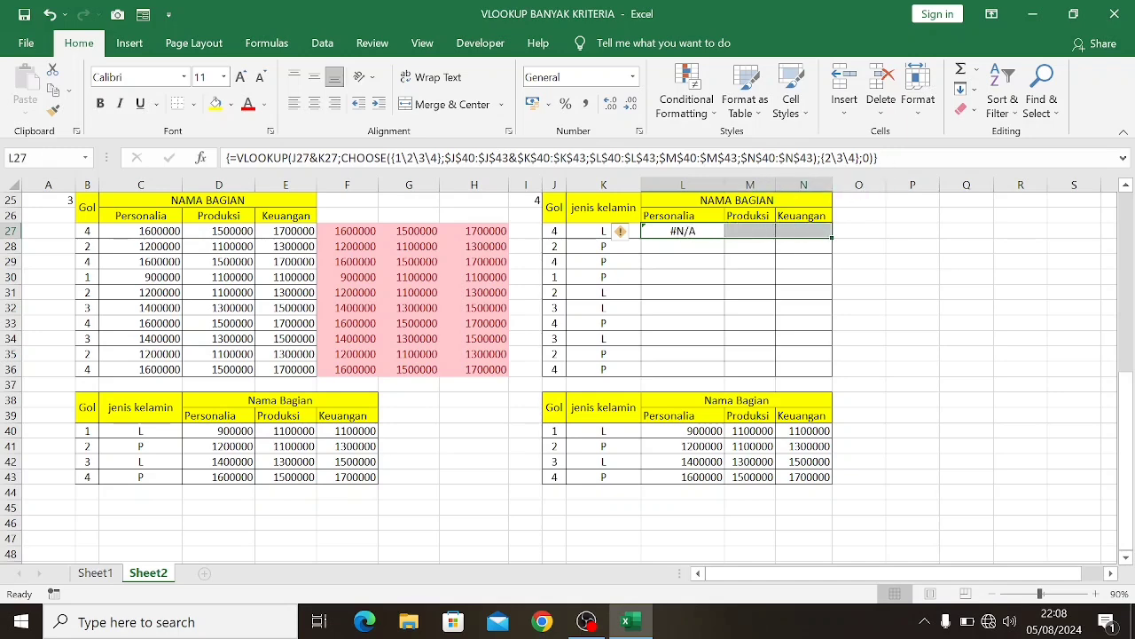
key(F2)
key(ctrl+shift+Return)
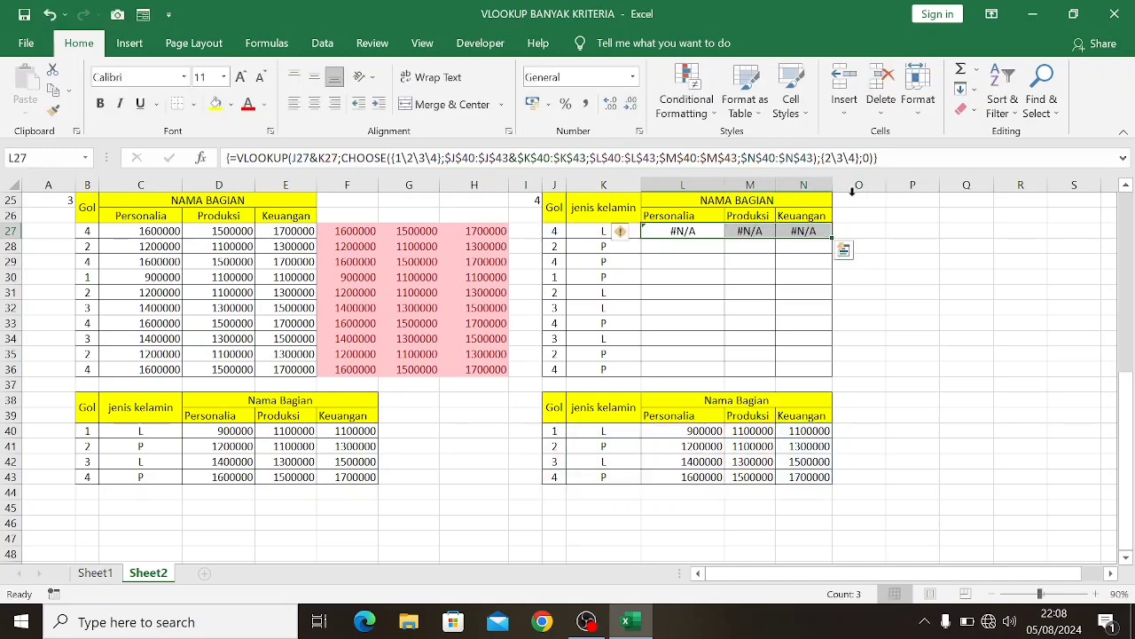
Try filling the L27:N27 array formula down through row 36 and undo the fill
drag(830, 236, 834, 373)
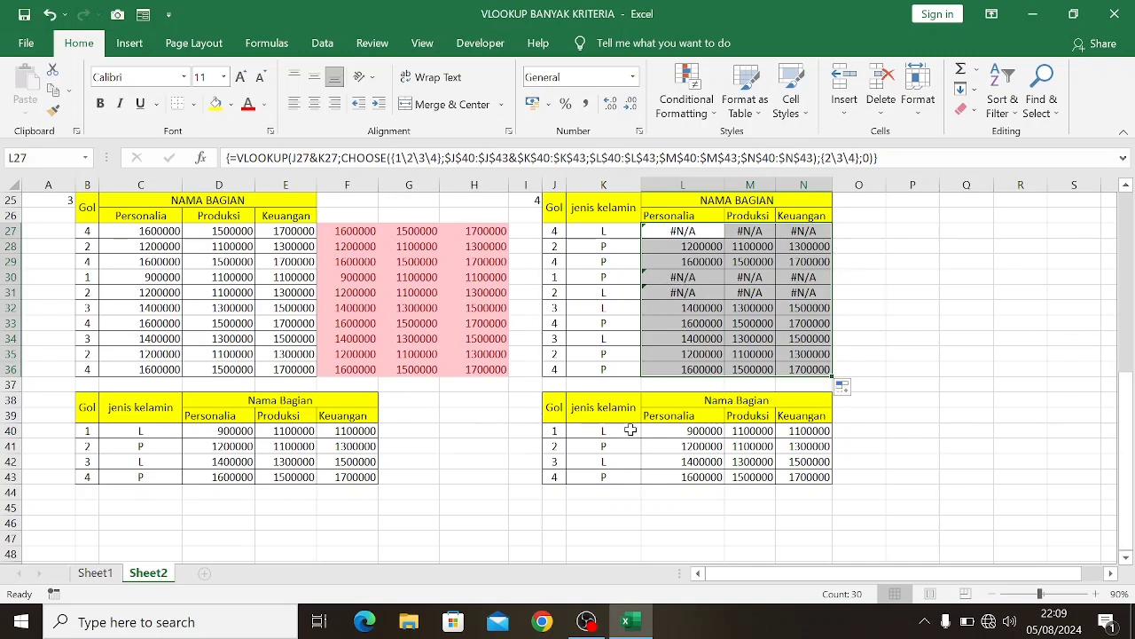
key(ctrl+z)
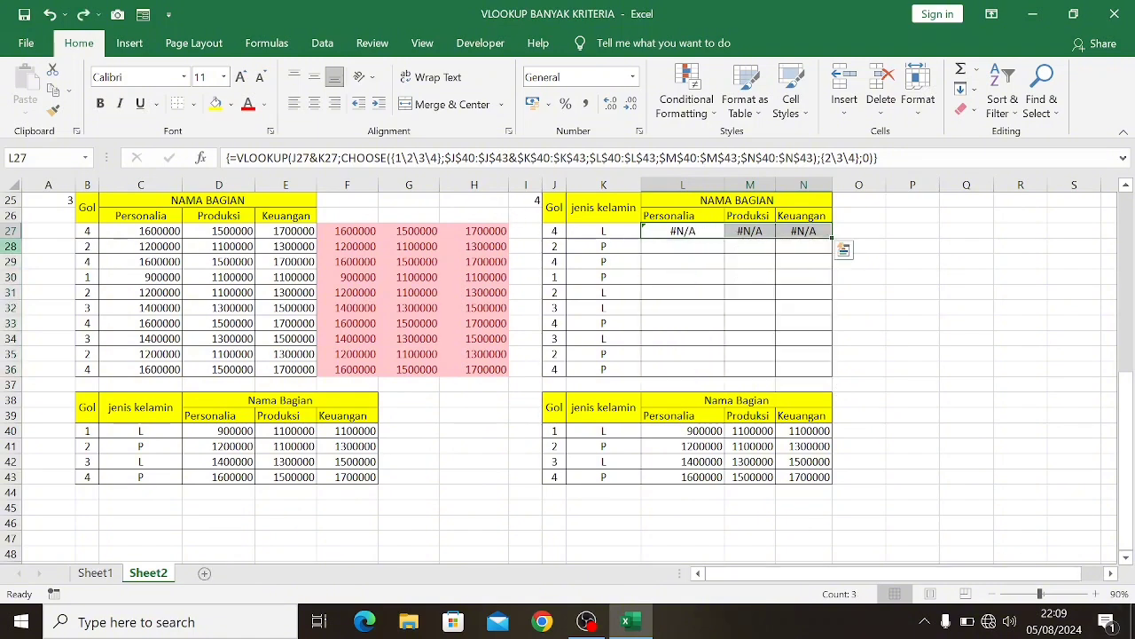
key(F2)
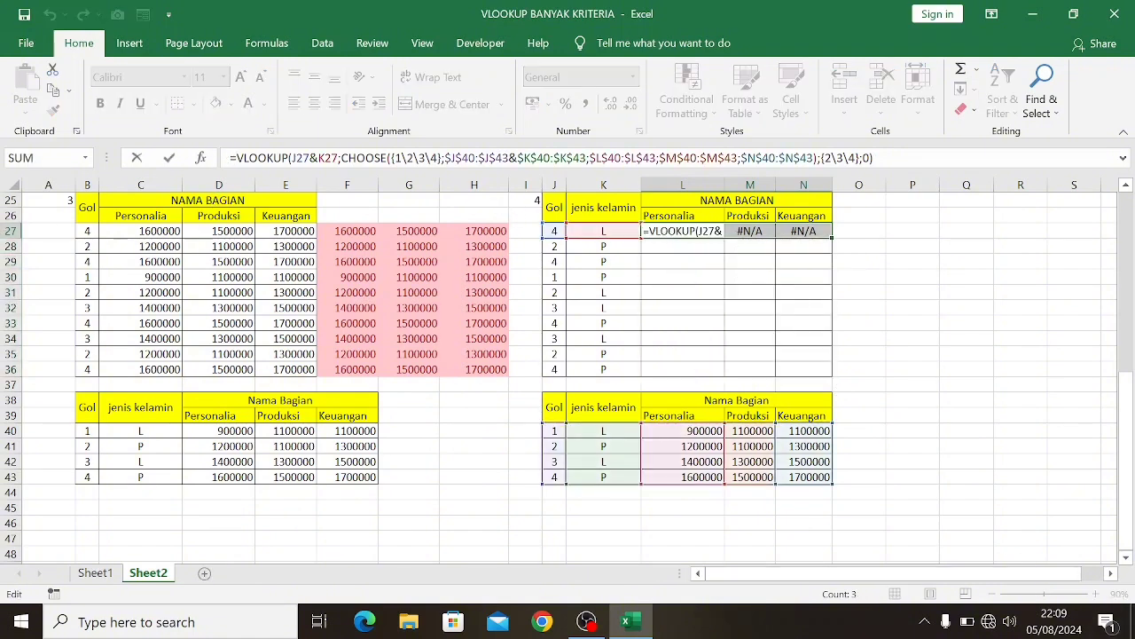
text(if)
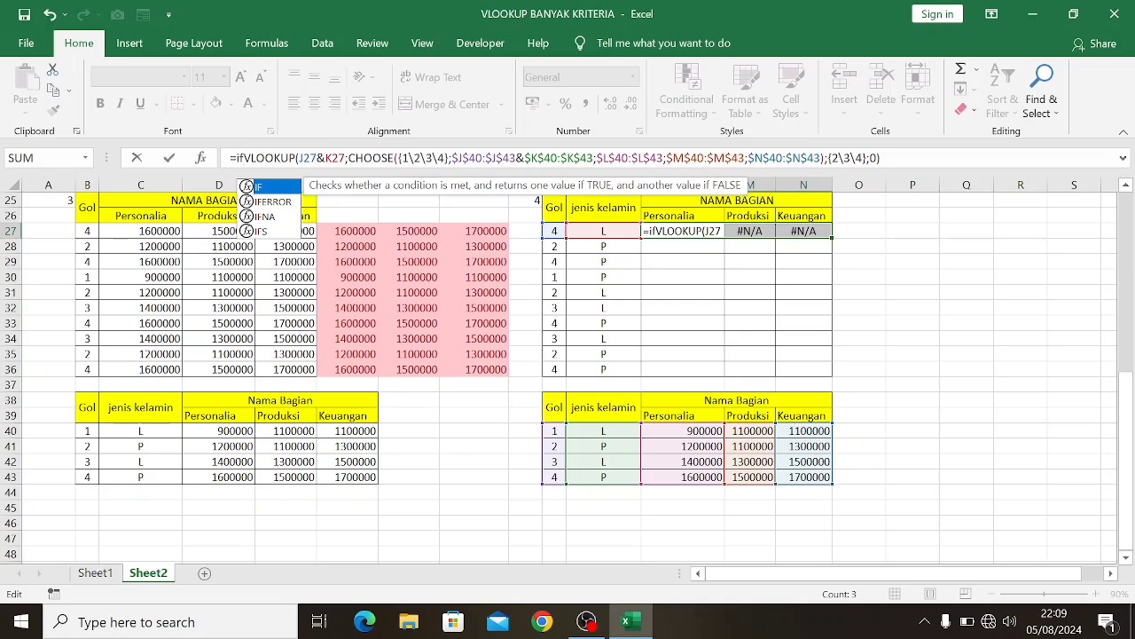
key(Down)
key(Escape)
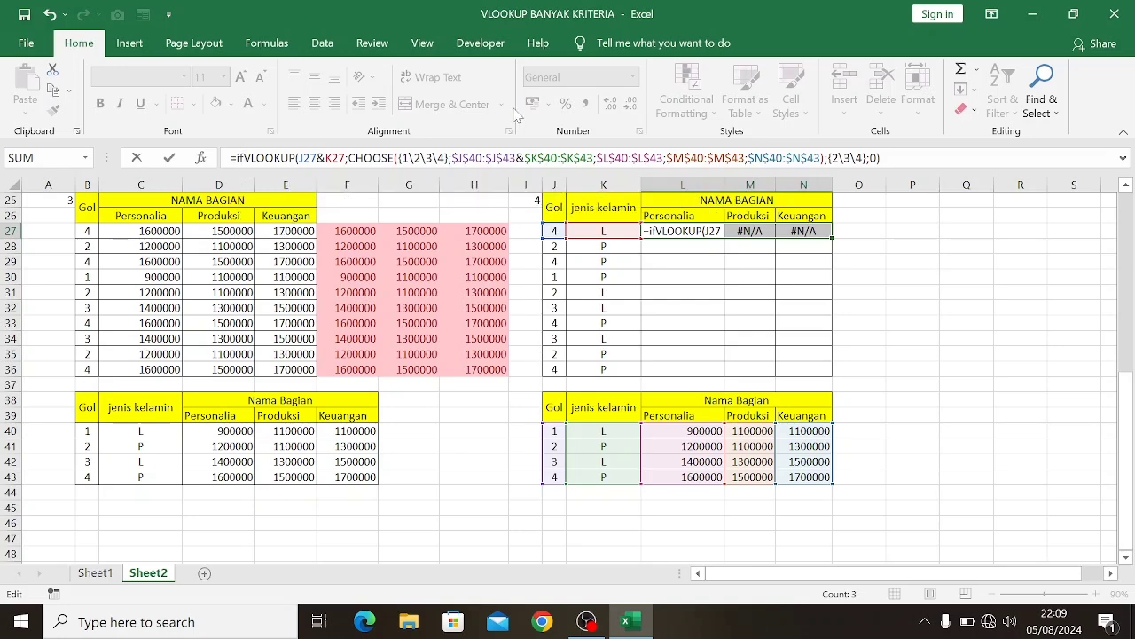
key(BackSpace)
key(BackSpace)
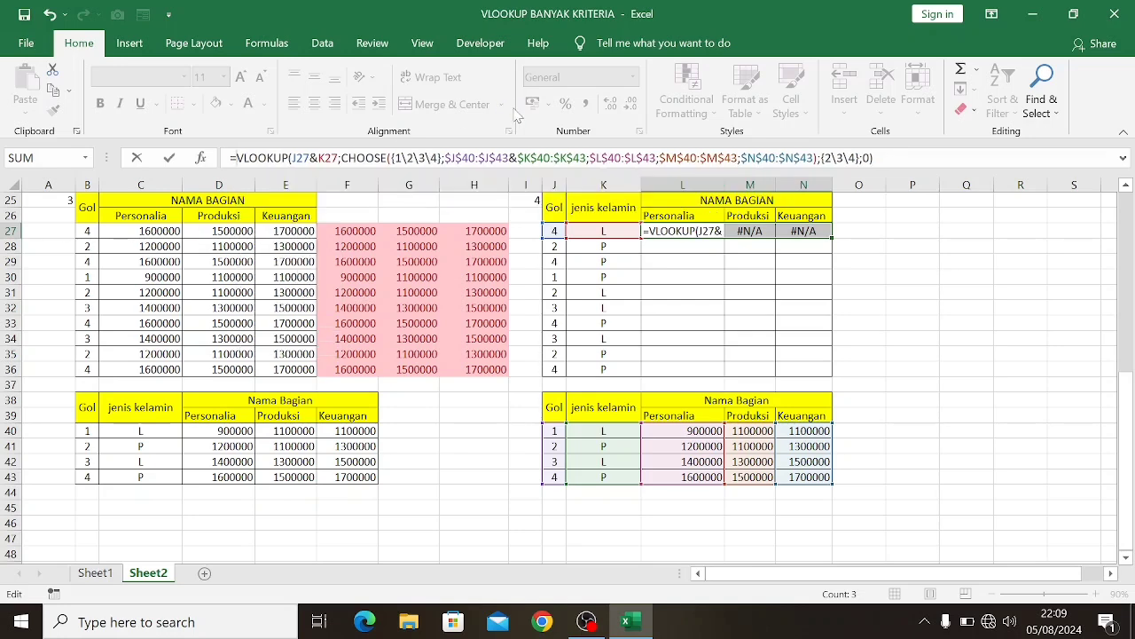
Wrap the VLOOKUP formula of L27:N27 in IFERROR with "" as the error value, entering it as an array formula
text(IF)
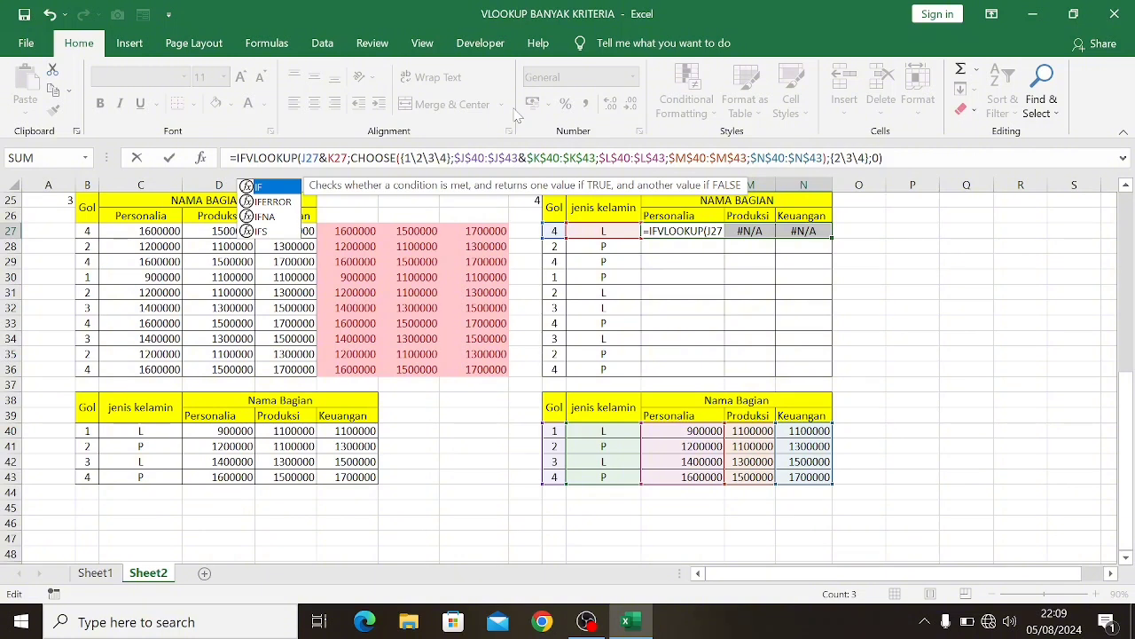
key(Down)
key(Tab)
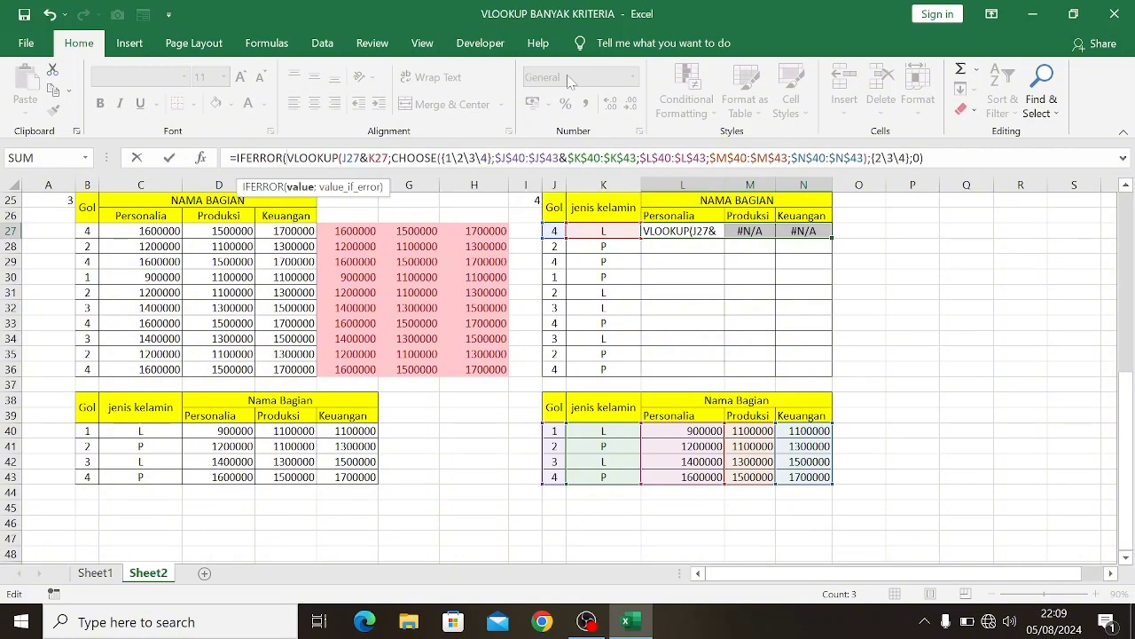
click(923, 158)
text(;)
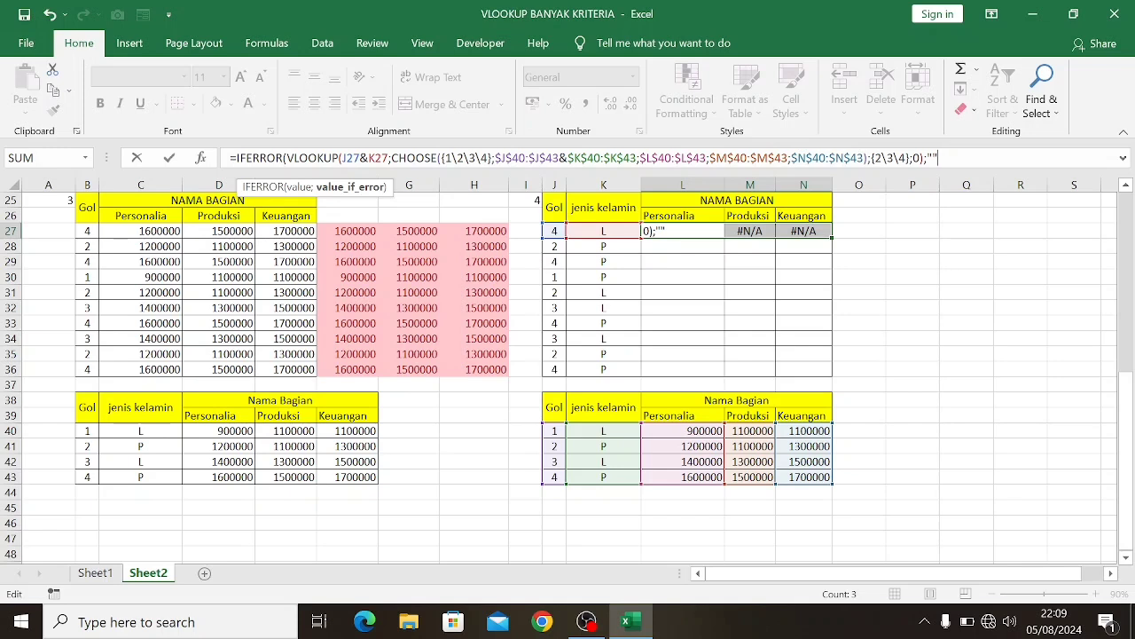
text(""))
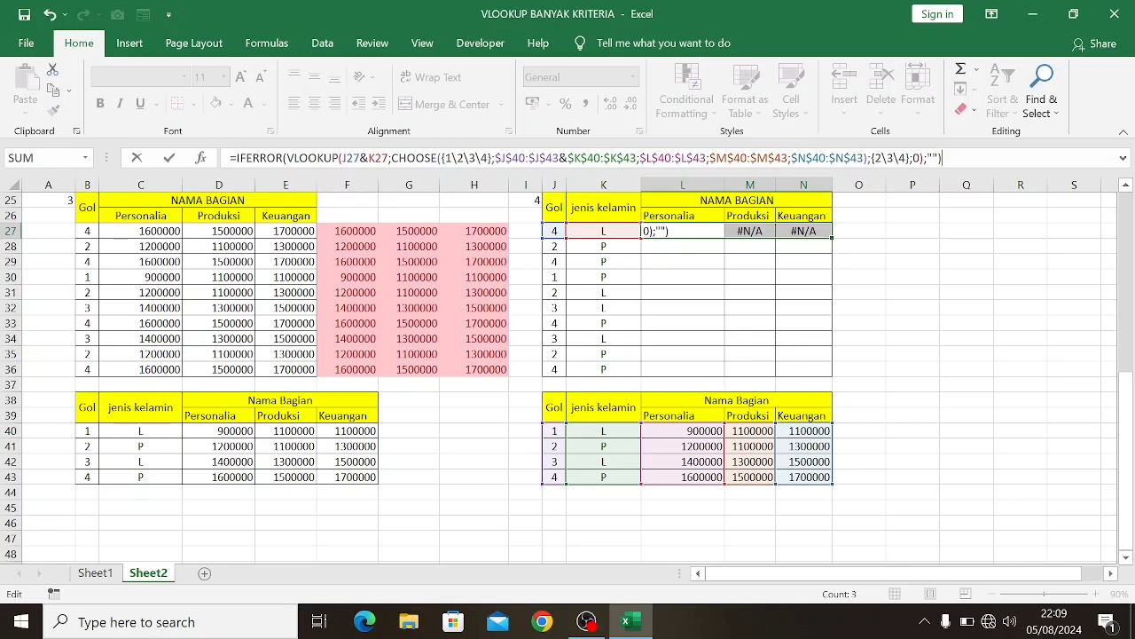
key(ctrl+shift+Return)
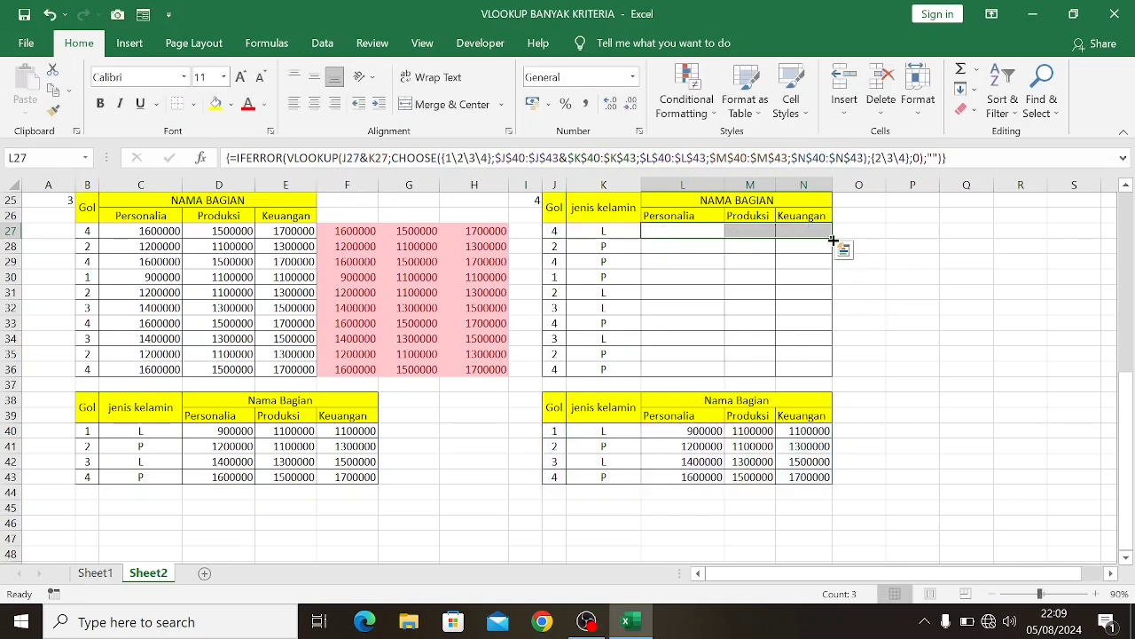
Fill the IFERROR array formula of L27:N27 down through row 36
drag(833, 239, 827, 377)
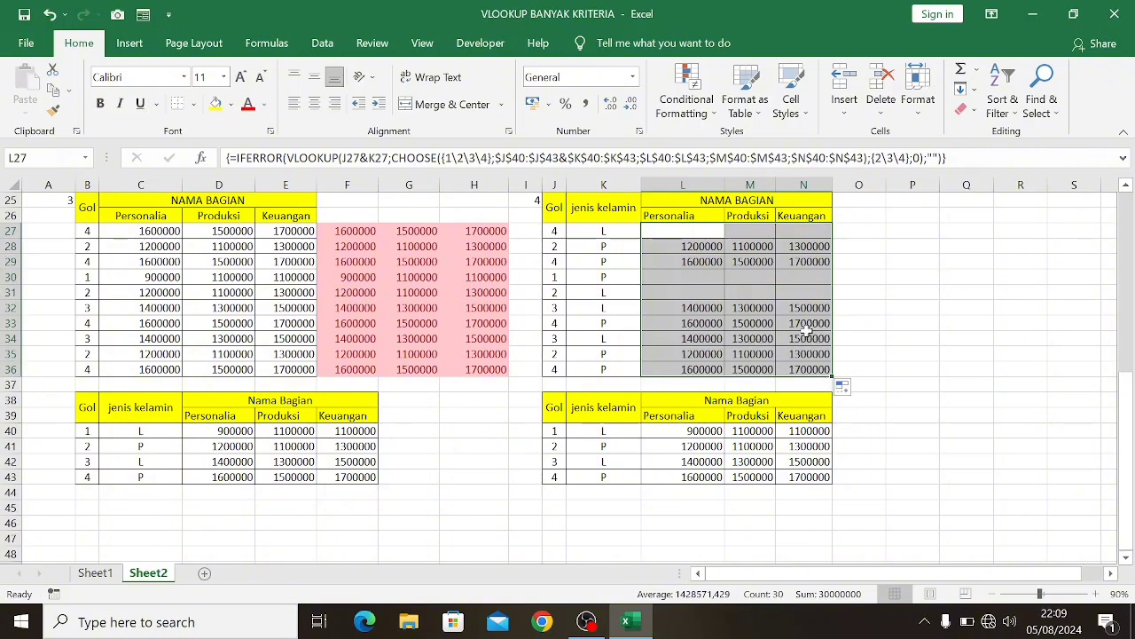
scroll(664, 342, up, 1)
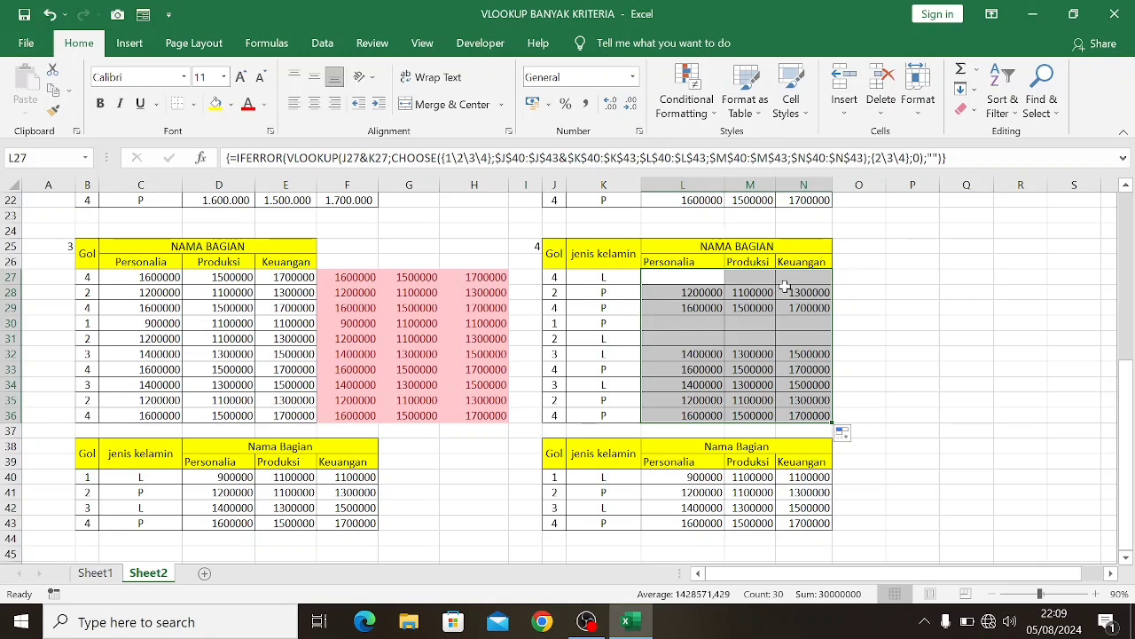
Start an INDEX formula in O27 with the absolute range $L$40:$N$43 as its array
click(856, 277)
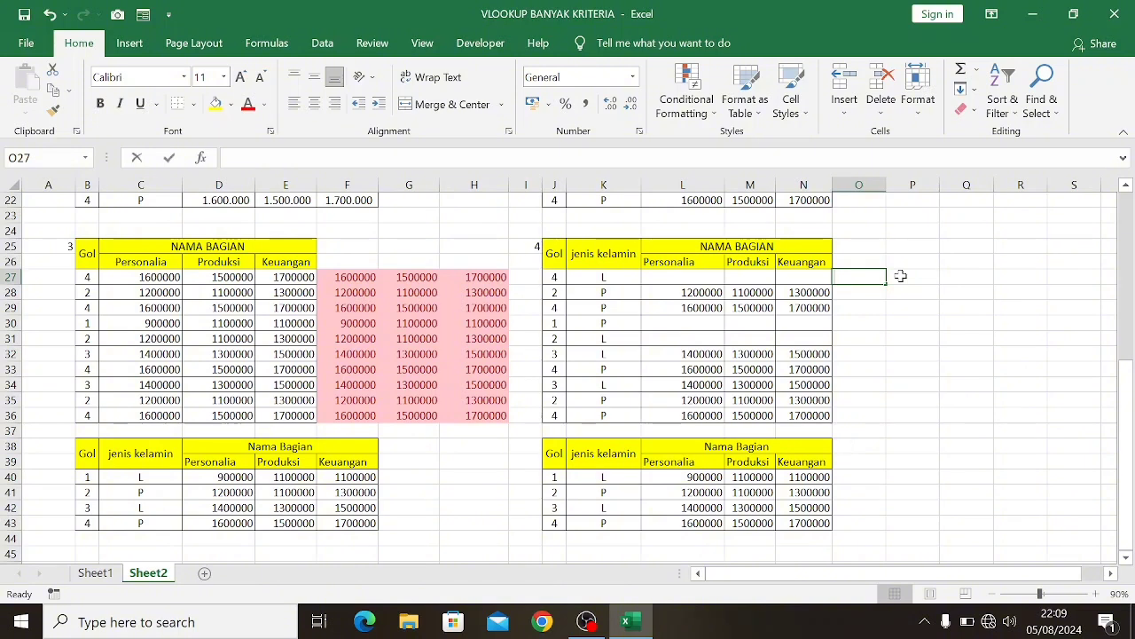
text(=INDE)
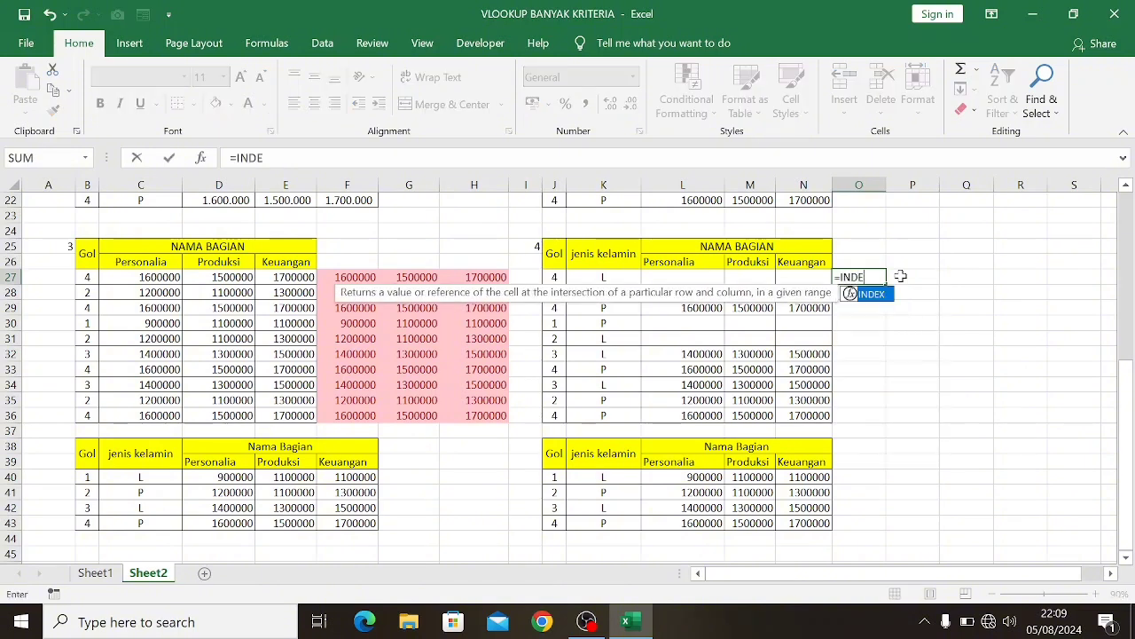
key(Tab)
scroll(724, 305, down, 4)
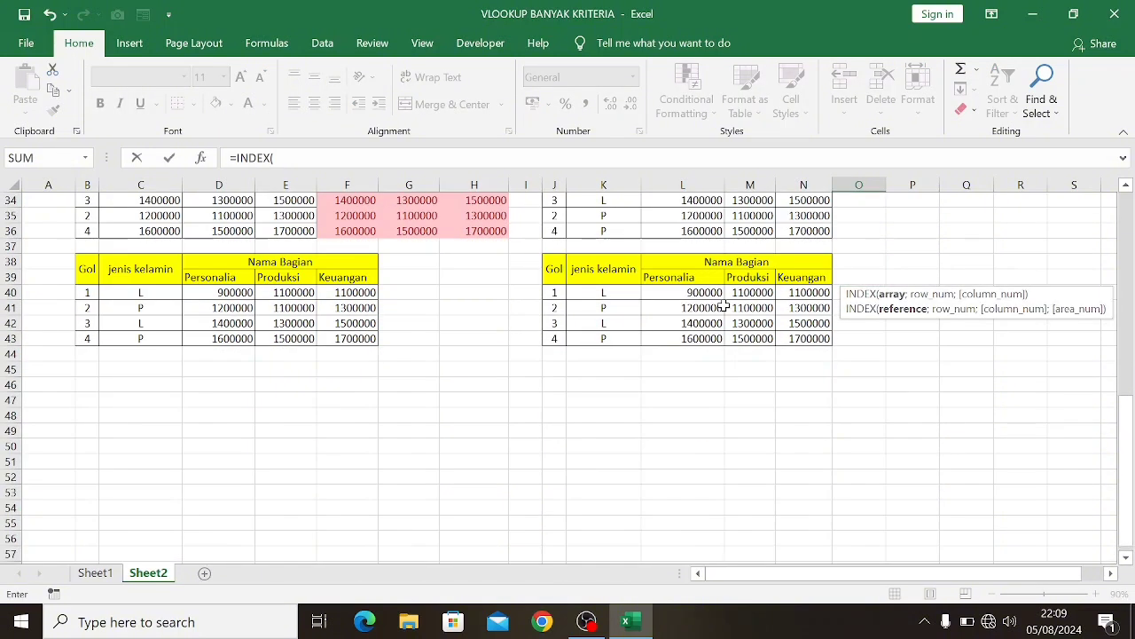
scroll(697, 330, up, 1)
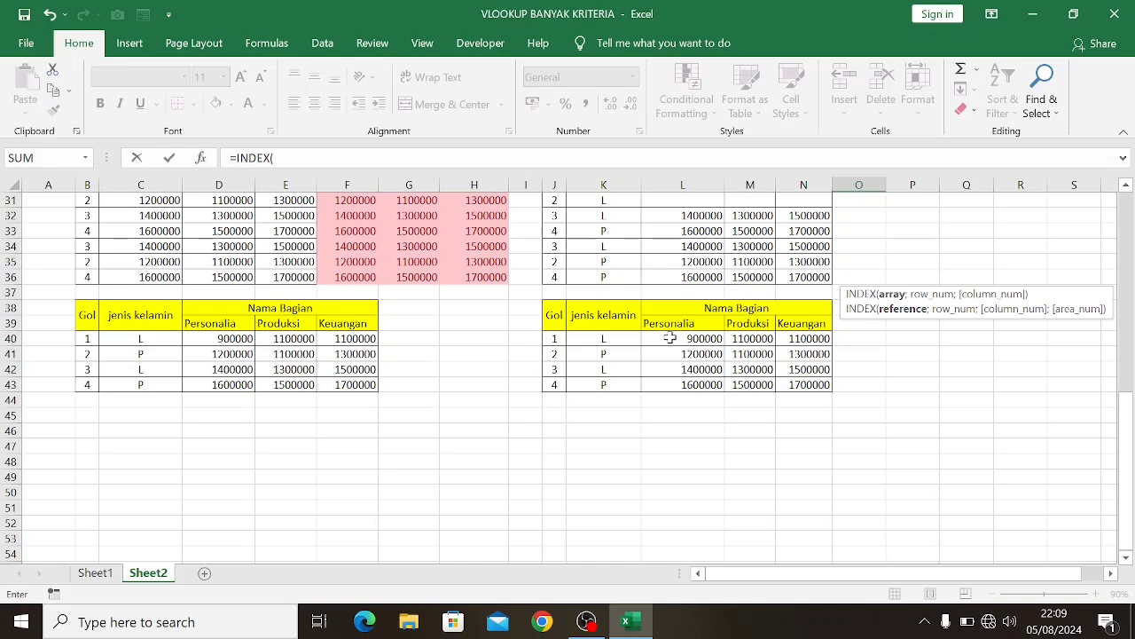
drag(669, 338, 801, 383)
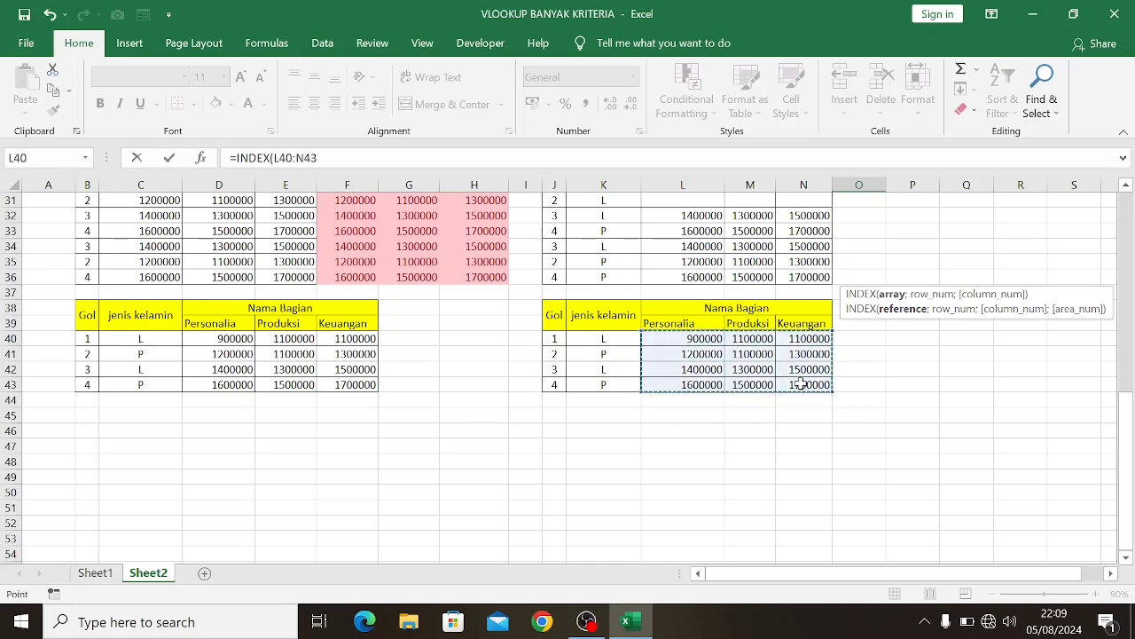
key(F4)
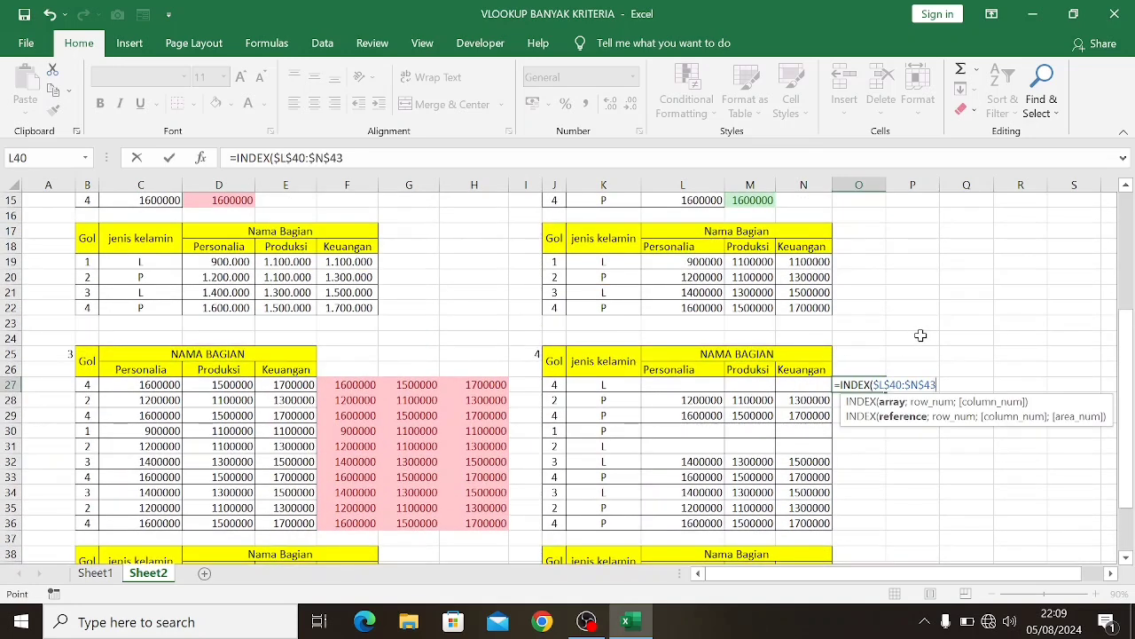
text(;)
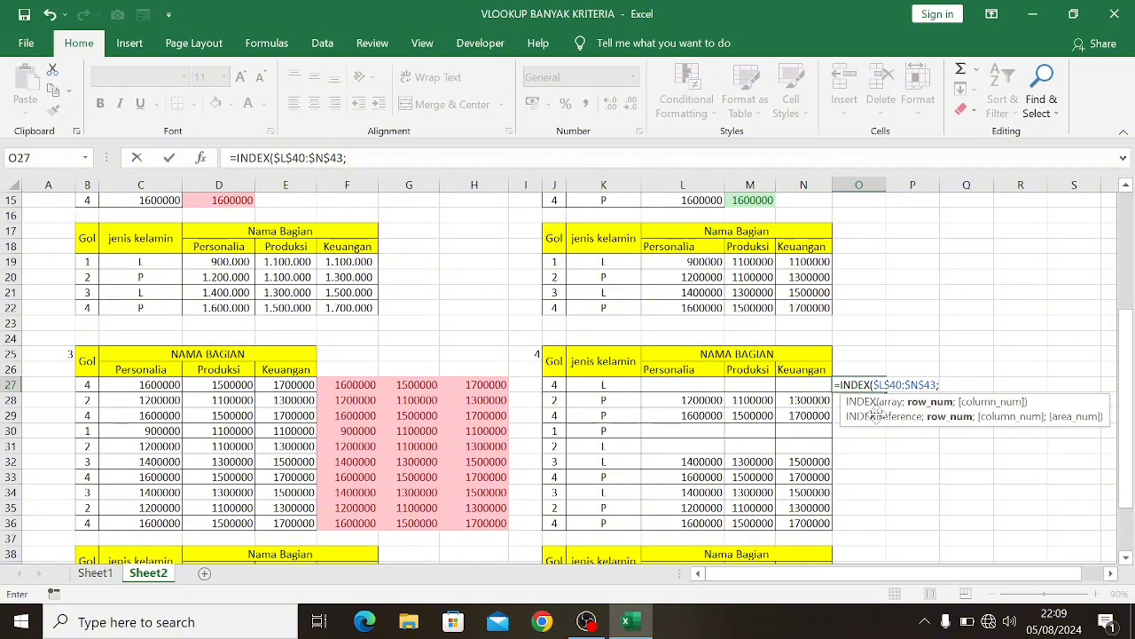
text(MATCH()
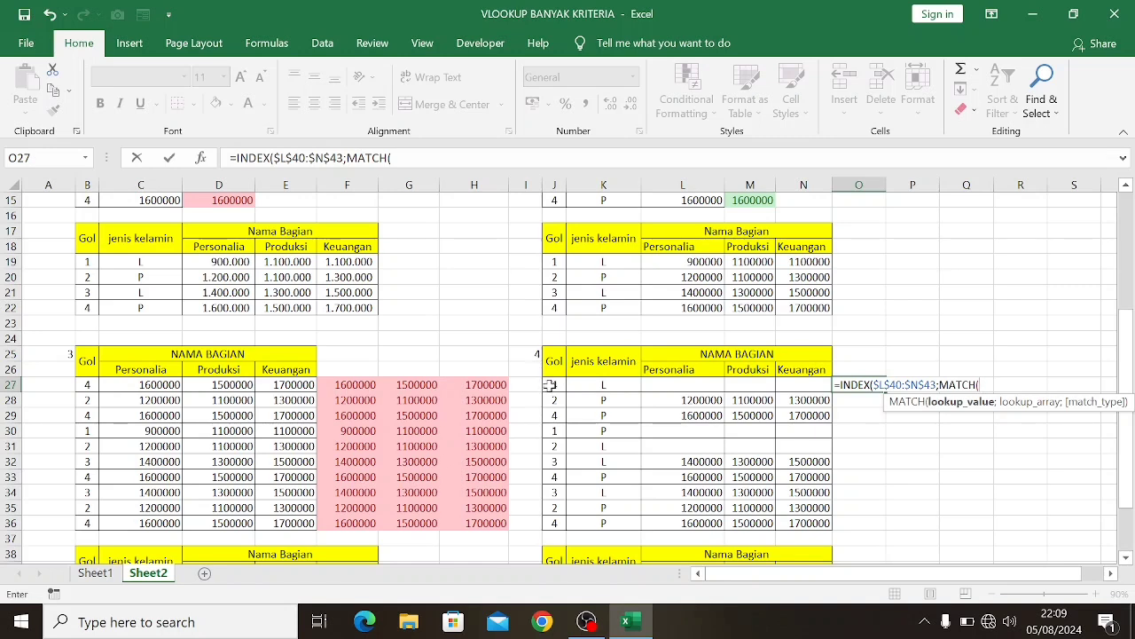
Add a MATCH as the row number of the O27 INDEX formula, with J27&K27 as its lookup value
click(550, 384)
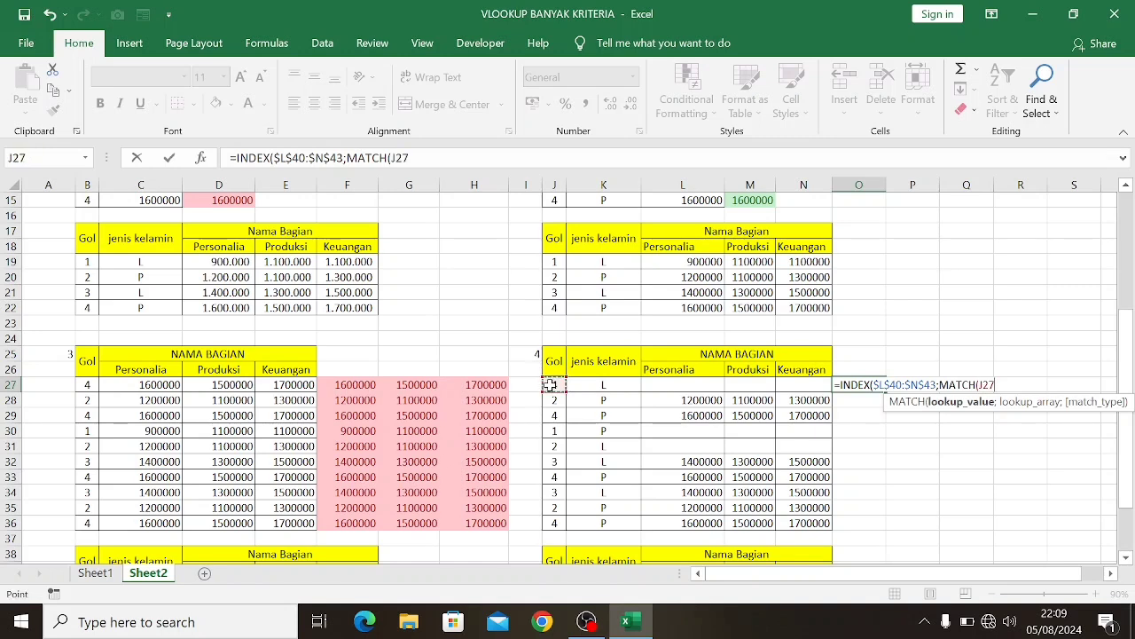
text(&)
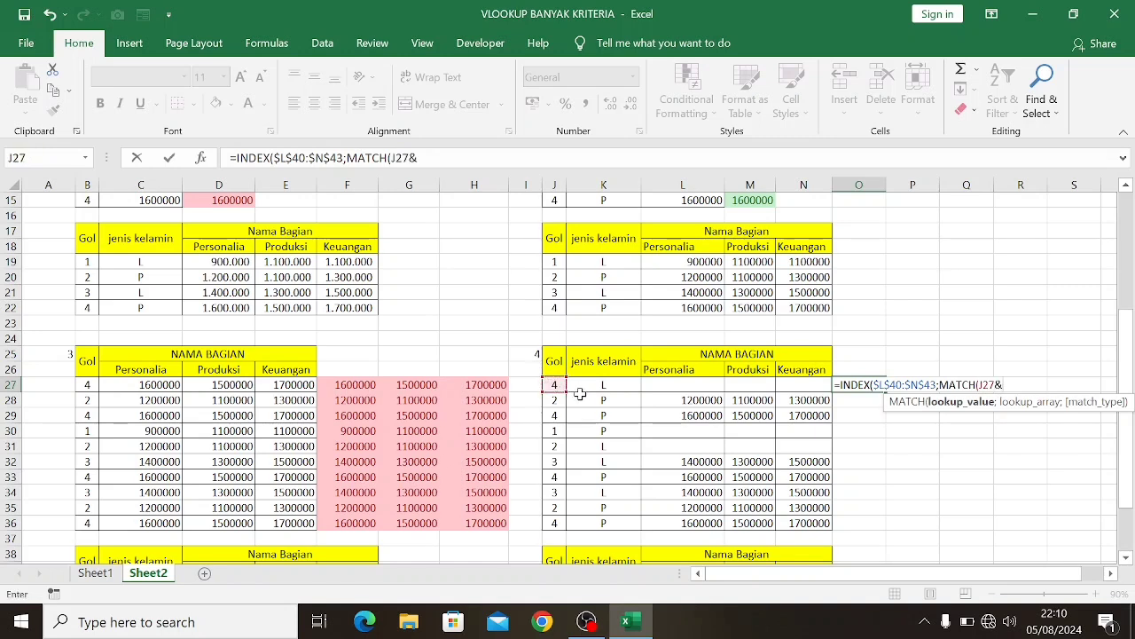
click(585, 384)
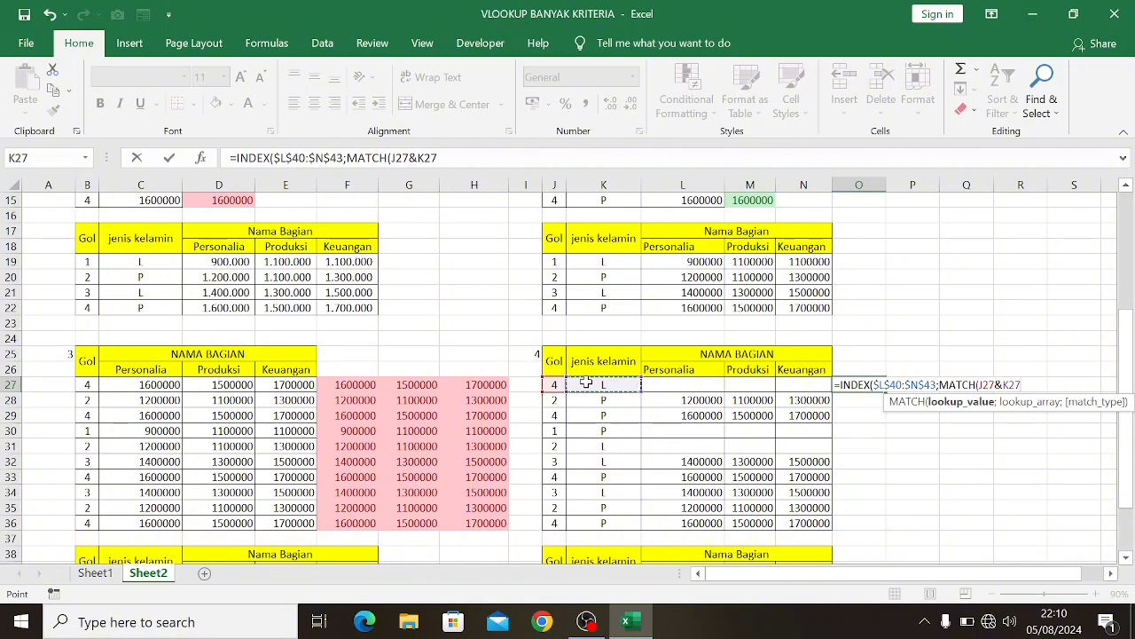
text(;)
Complete the row MATCH in O27 with lookup array $J$40:$J$43&$K$40:$K$43 and match type 0
scroll(586, 382, down, 4)
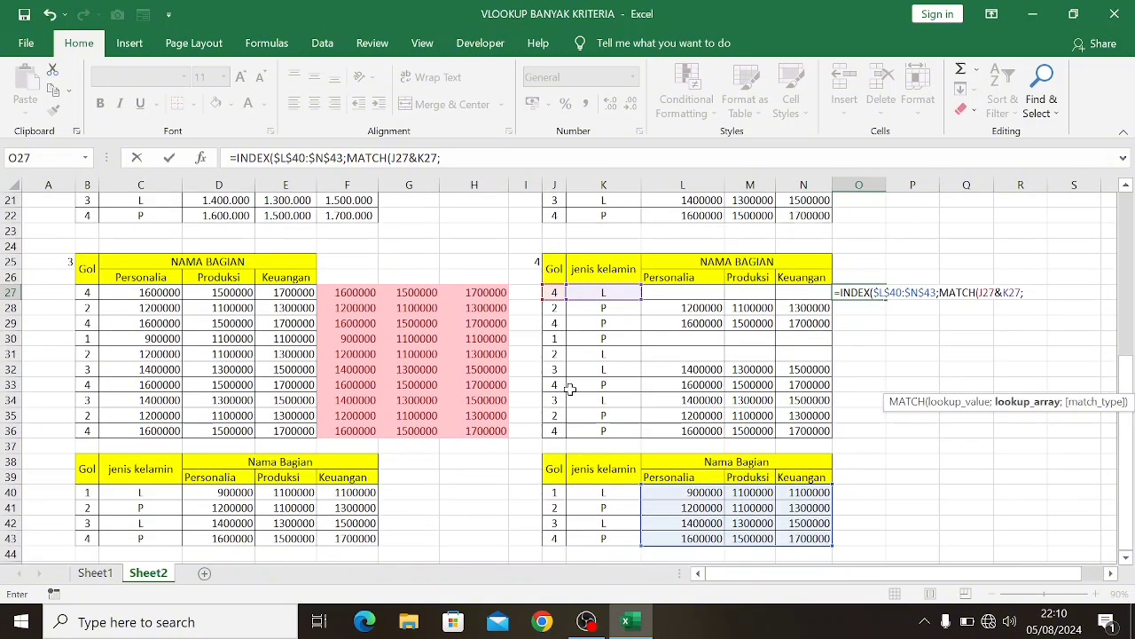
drag(552, 399, 552, 443)
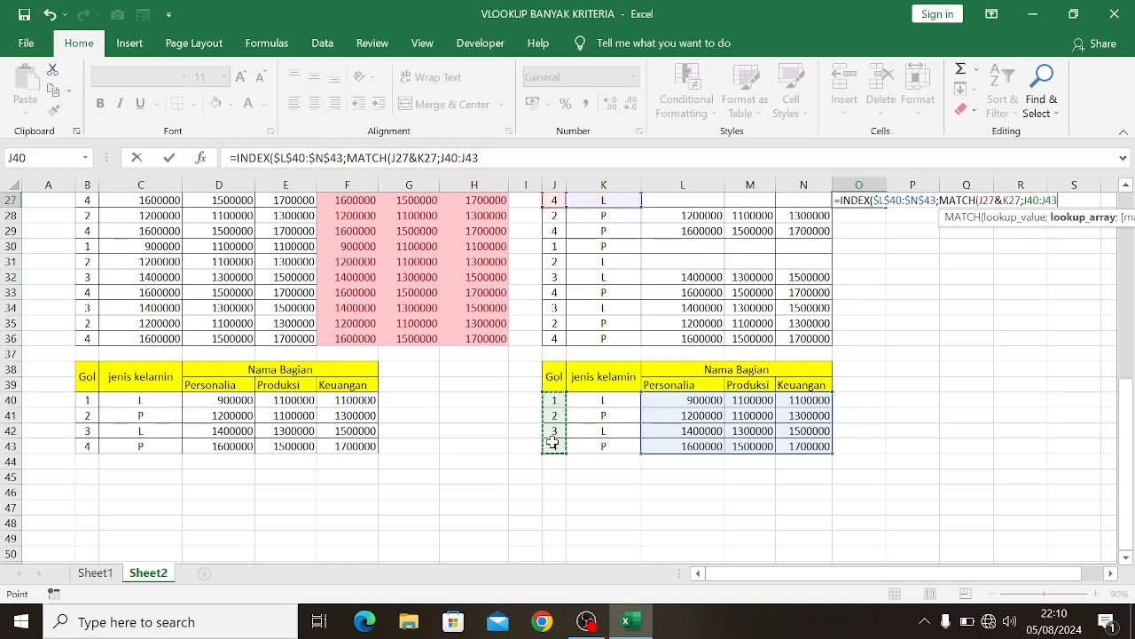
key(F4)
text(&)
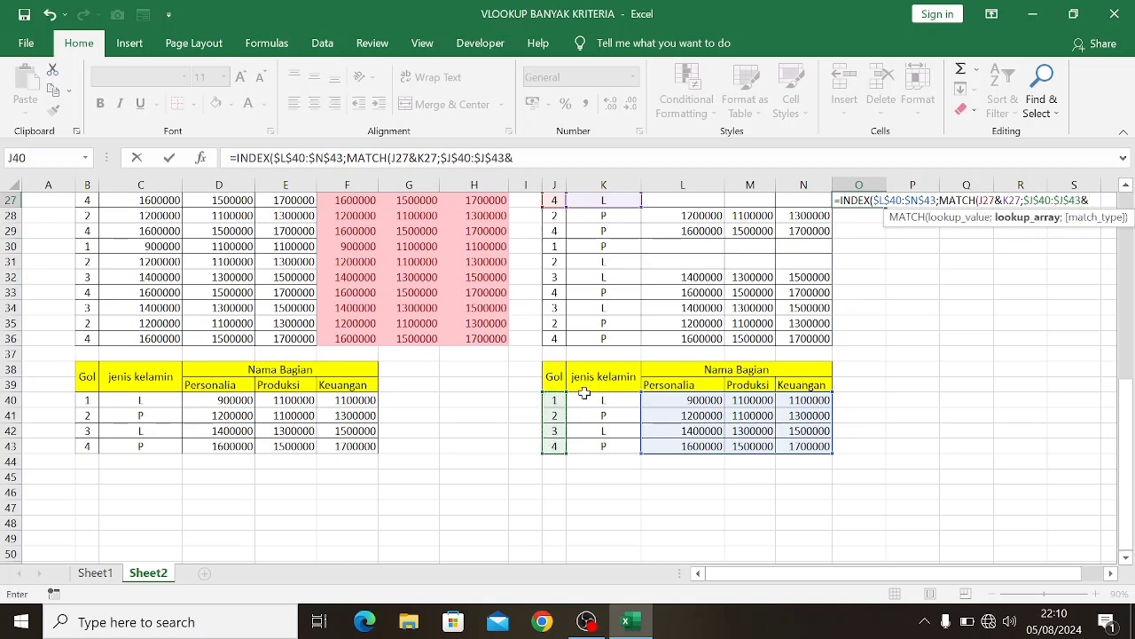
drag(588, 397, 589, 443)
key(F4)
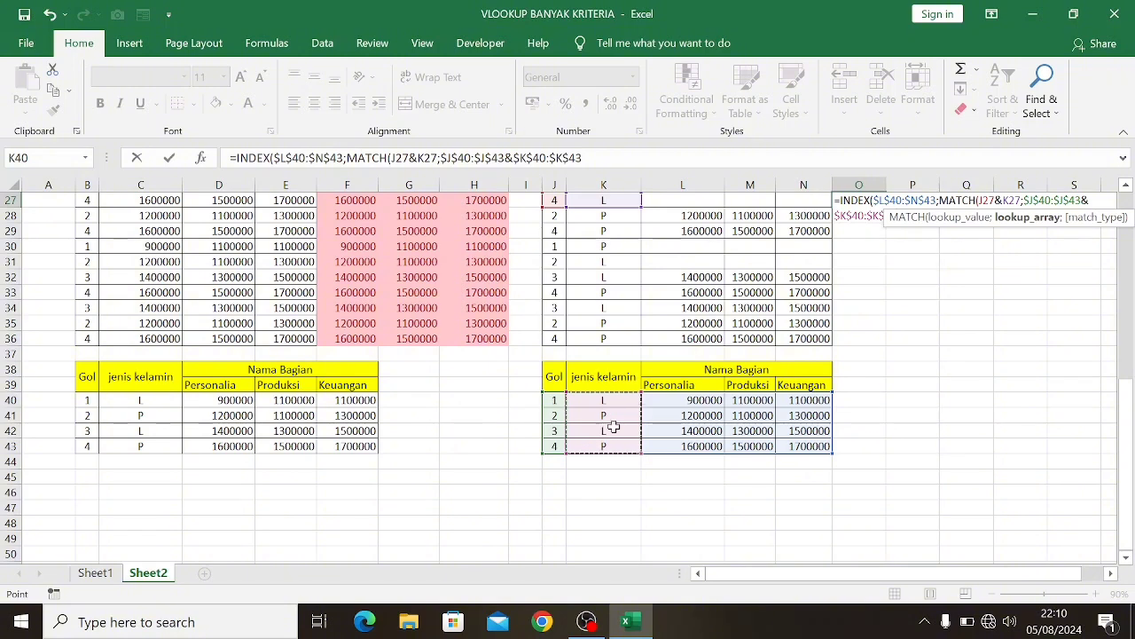
scroll(610, 430, up, 2)
text(;)
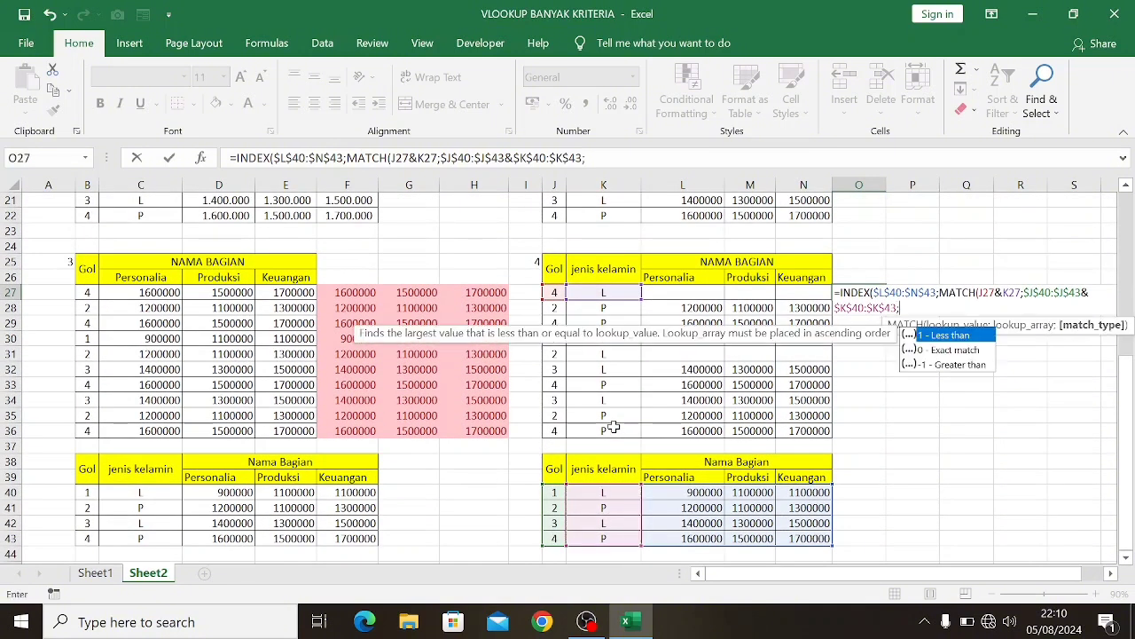
text(0))
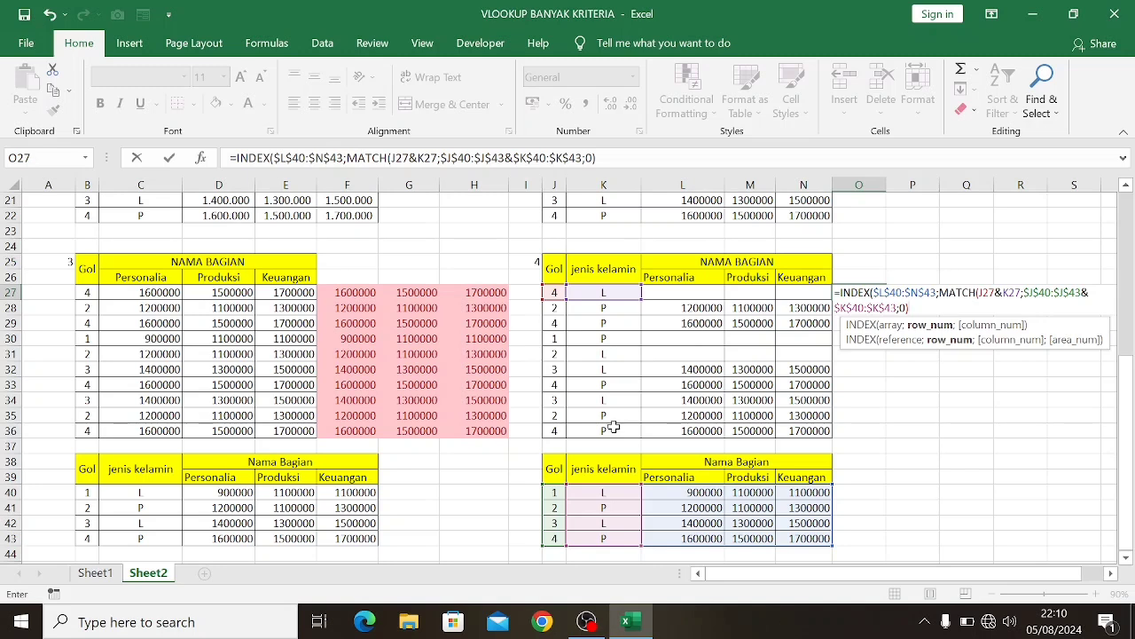
text(;)
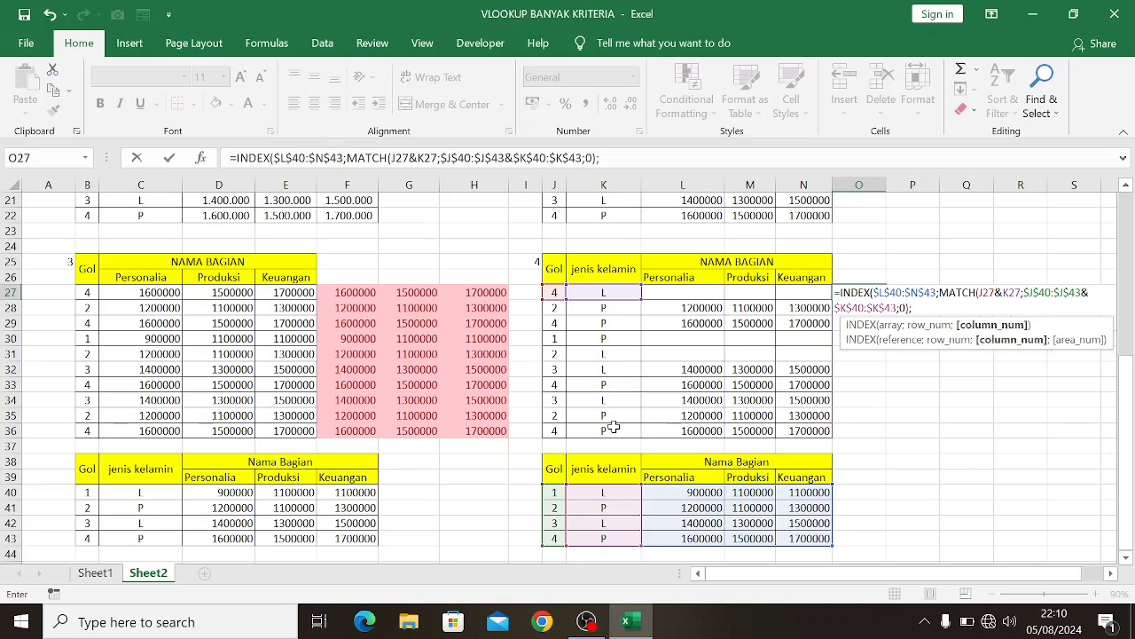
text(MATCH()
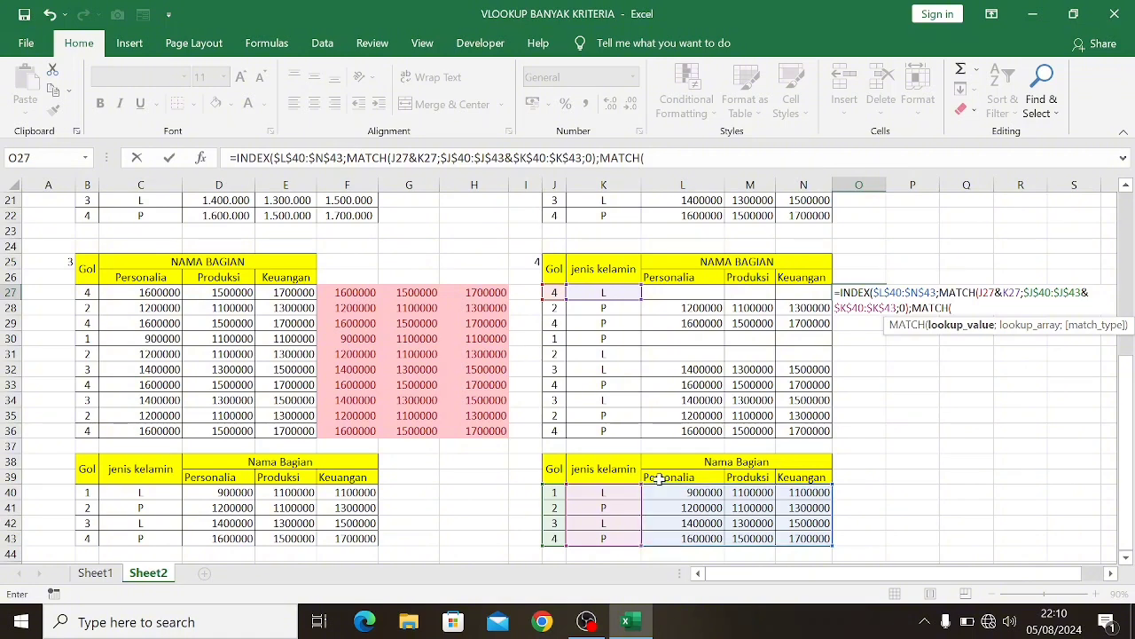
Add MATCH(L39;$L$39:$N$39;0) as the column number and close the INDEX formula in O27
scroll(659, 477, down, 1)
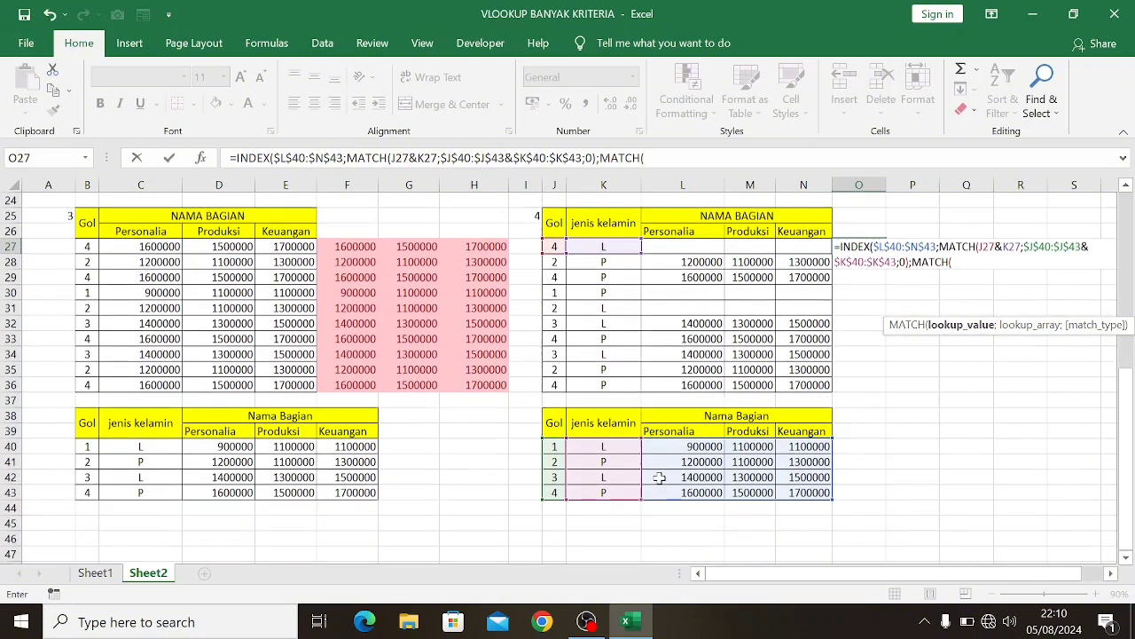
click(665, 432)
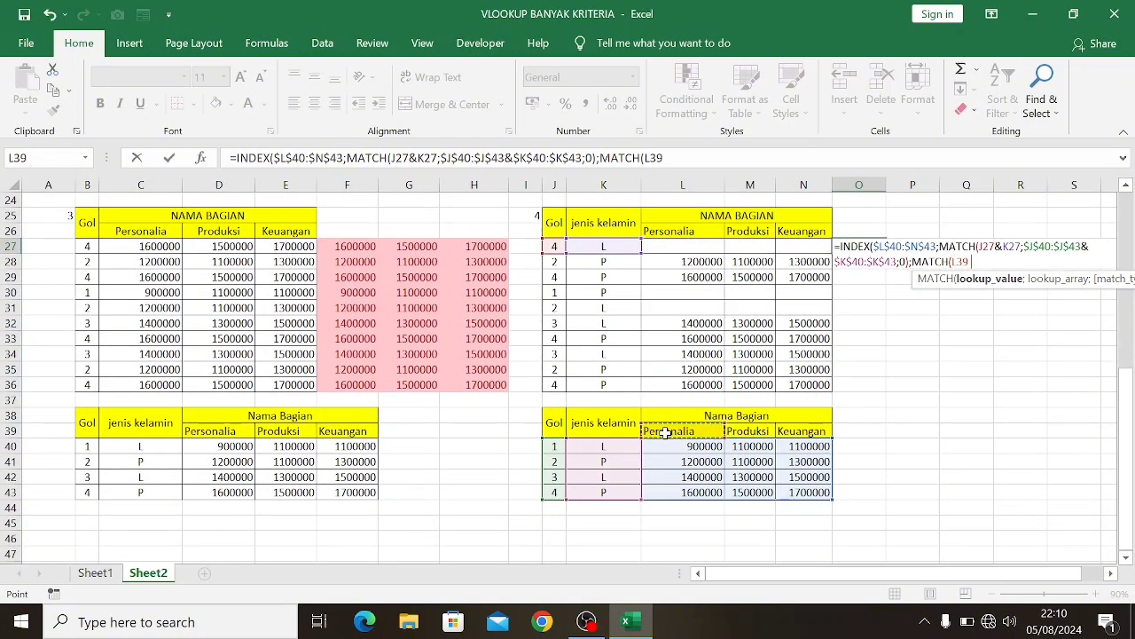
text(;)
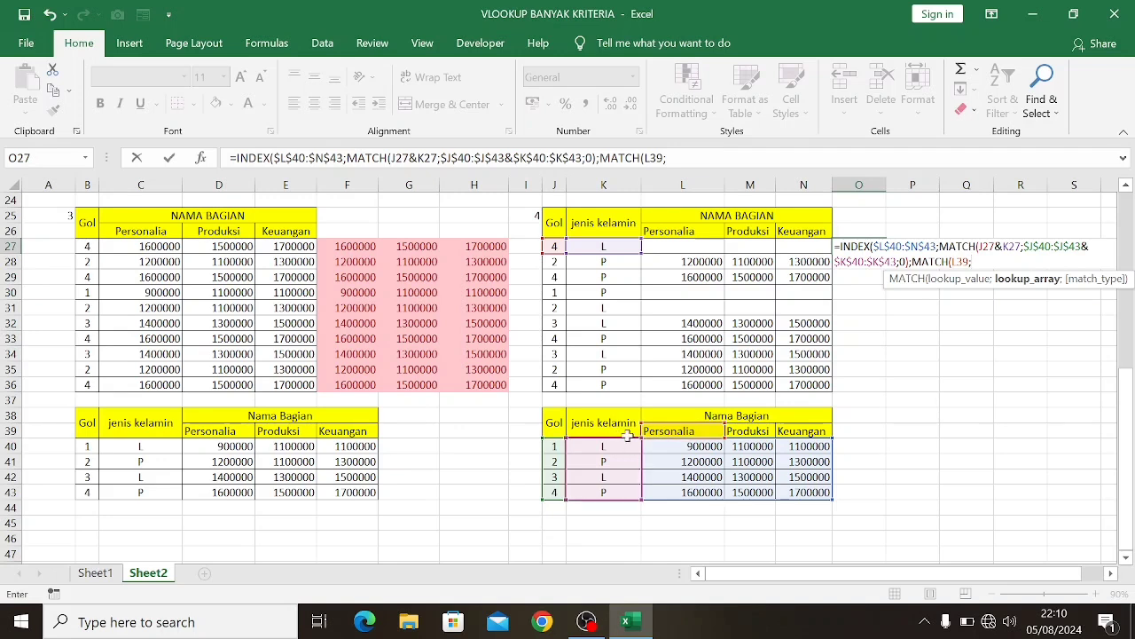
drag(667, 432, 803, 435)
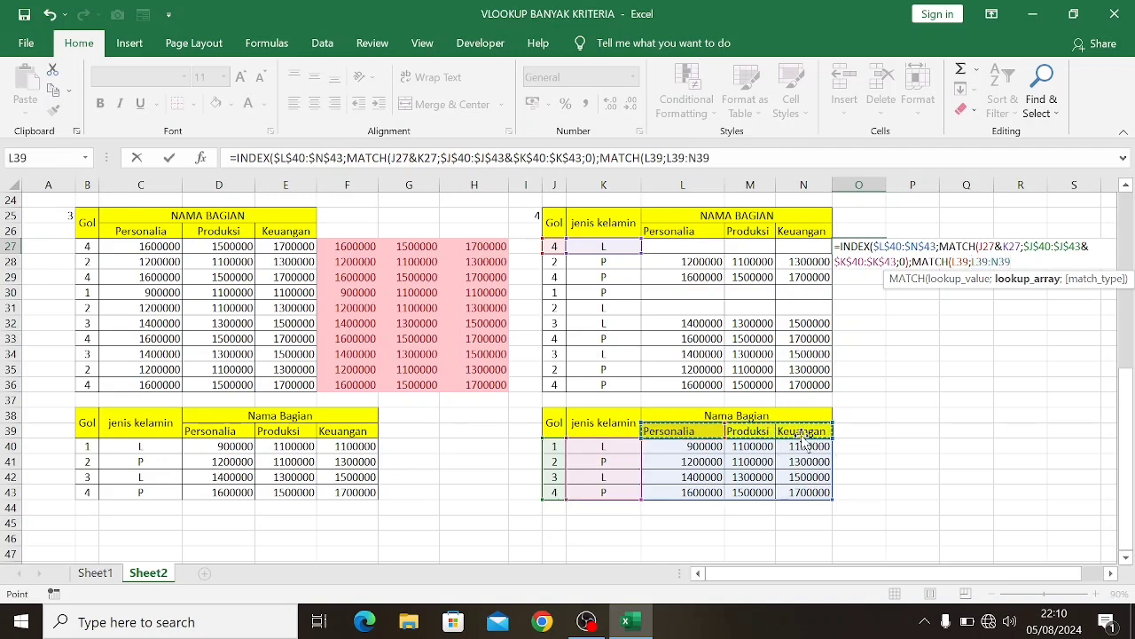
key(F4)
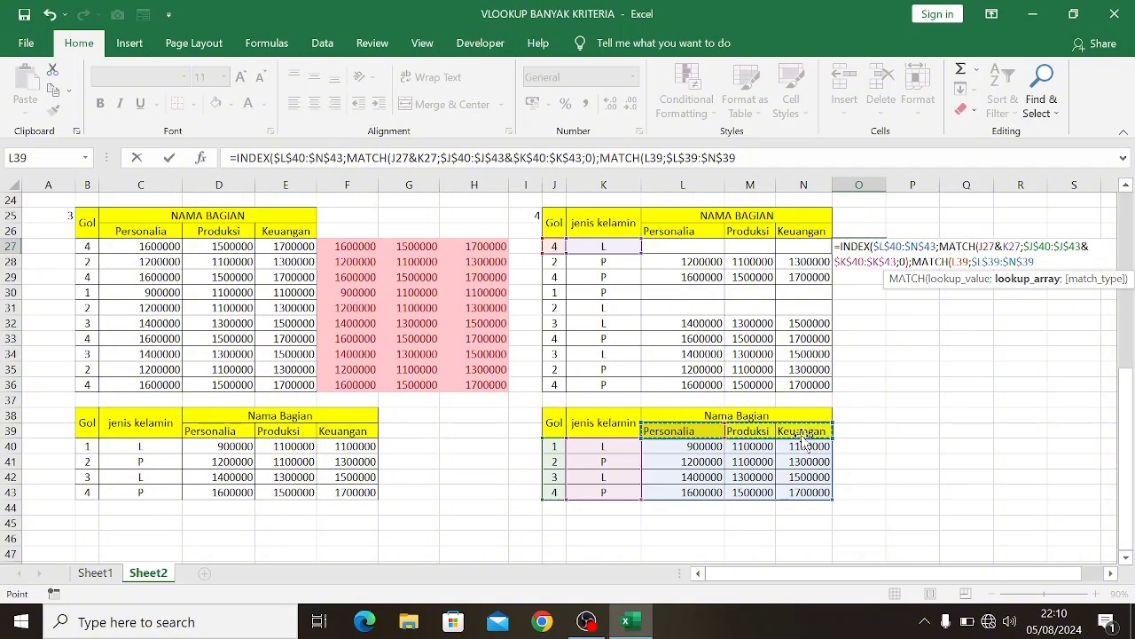
text(;0)
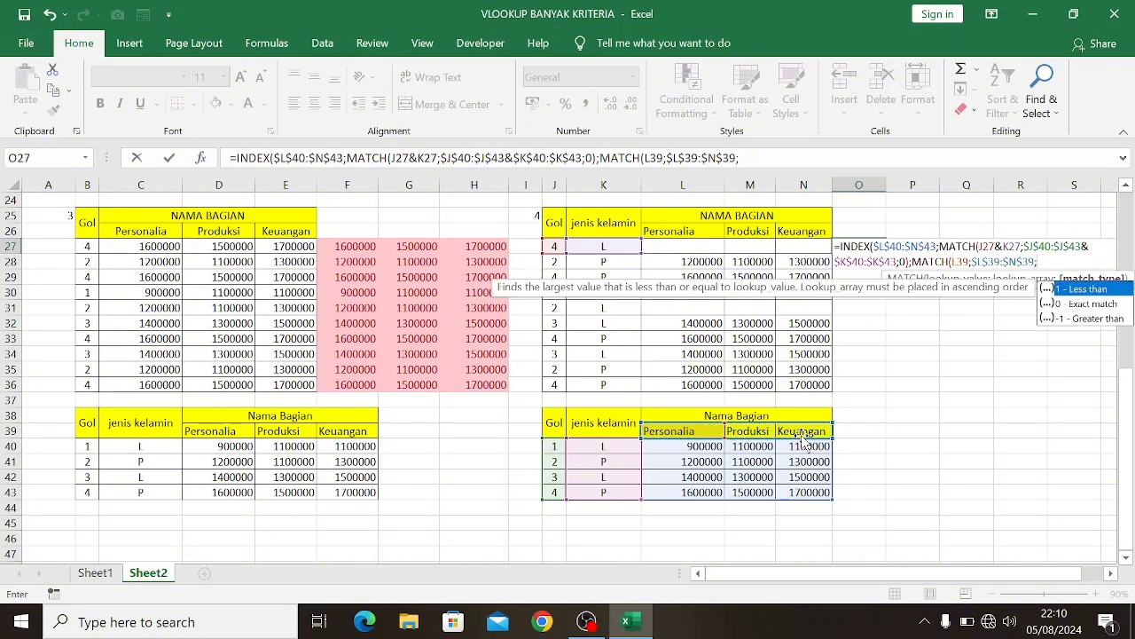
text()))
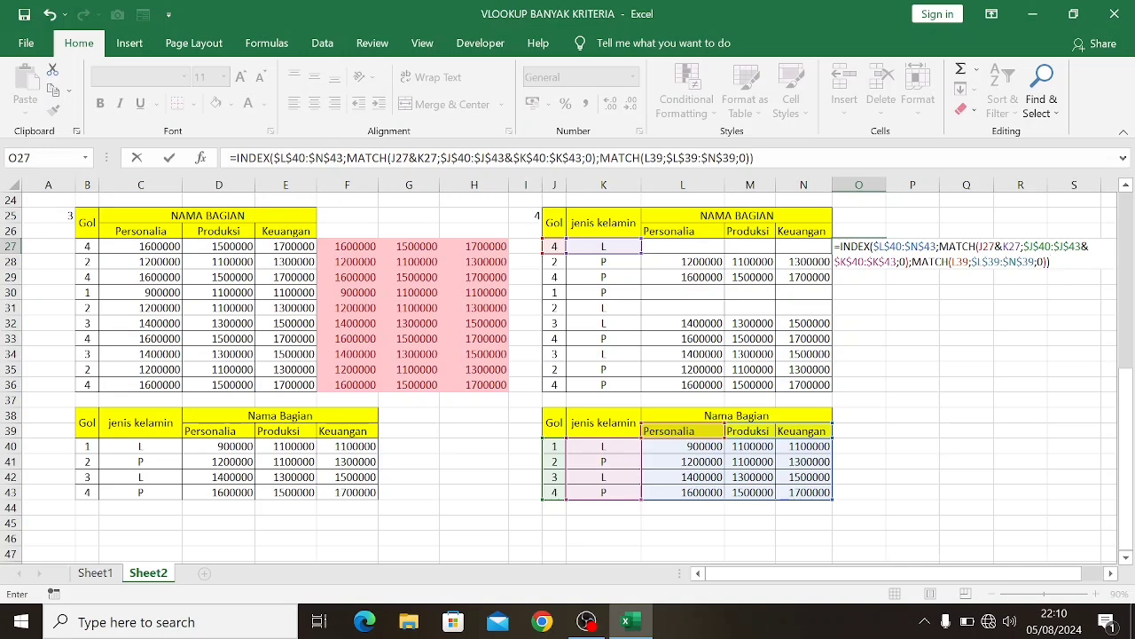
Change the O27 lookup references to $J27, $K27 and L$39, entering the INDEX/MATCH formula as an array formula
key(F2)
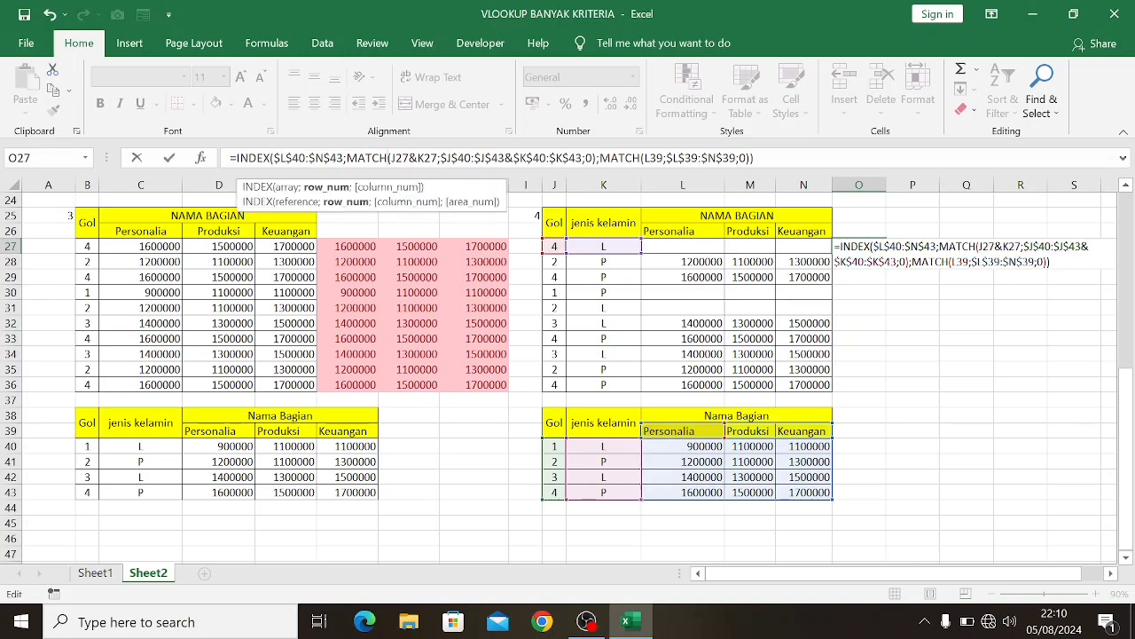
click(391, 158)
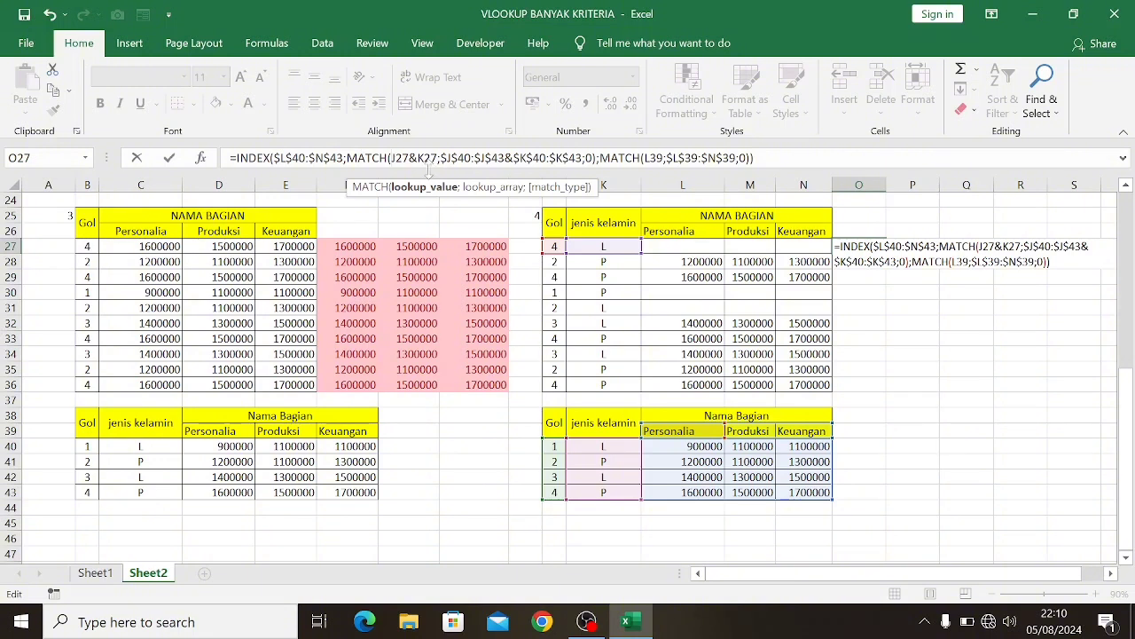
text($L)
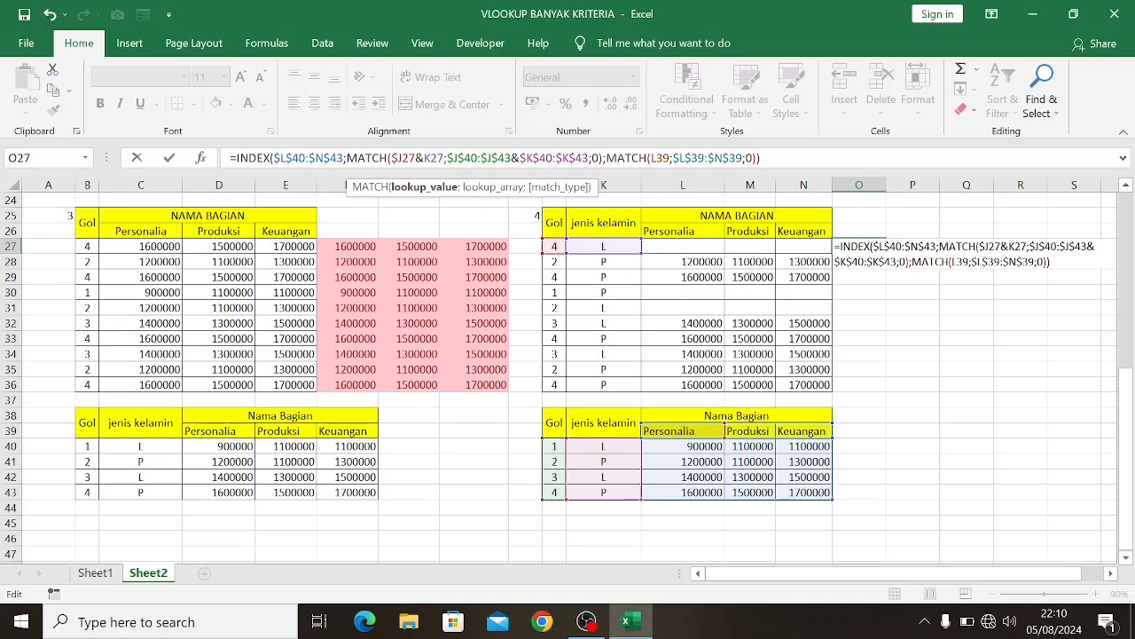
text($)
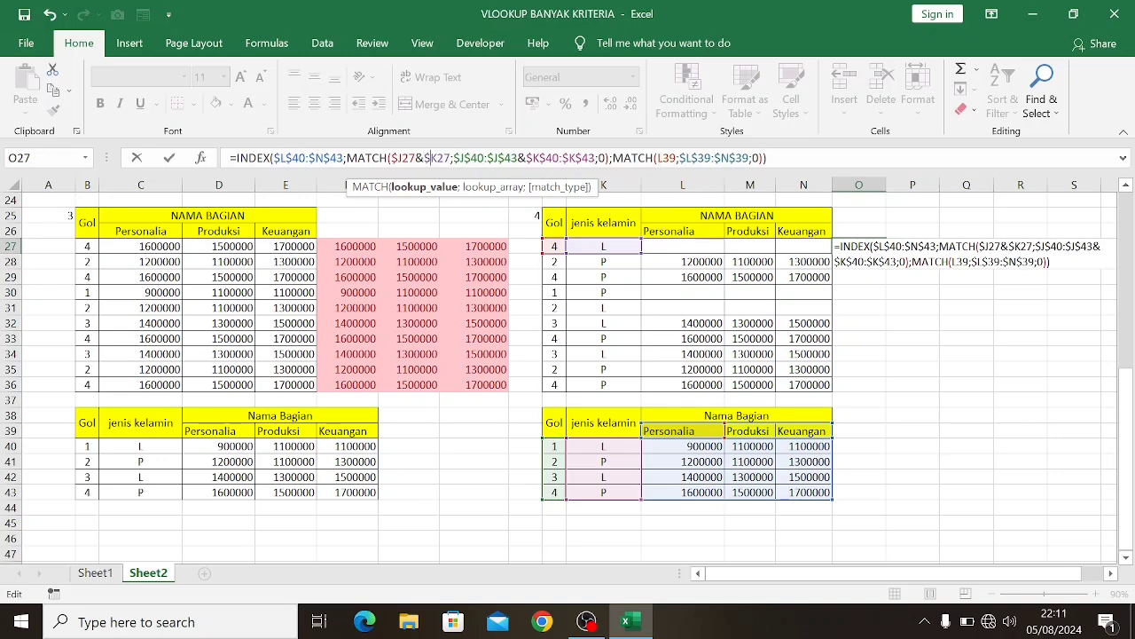
click(660, 158)
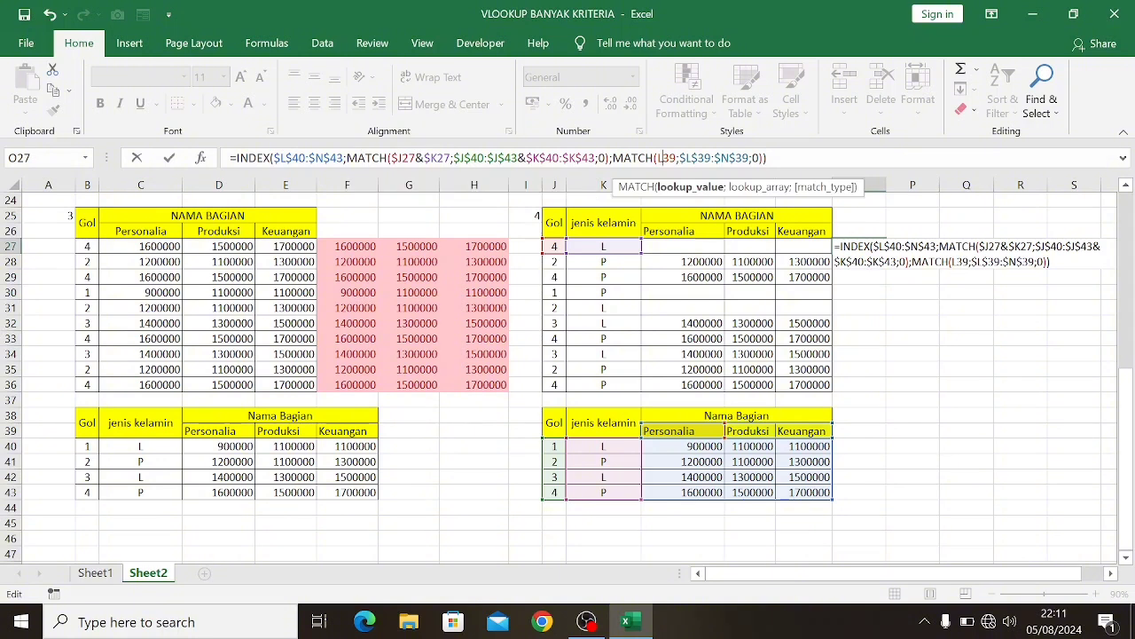
text($)
click(775, 158)
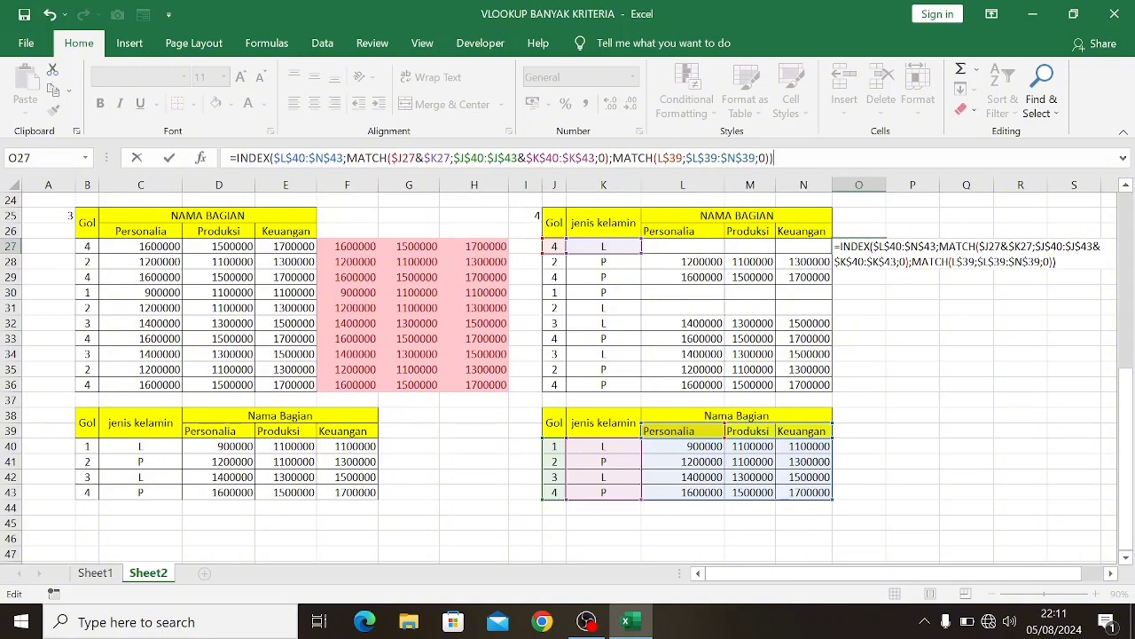
key(ctrl+shift+Return)
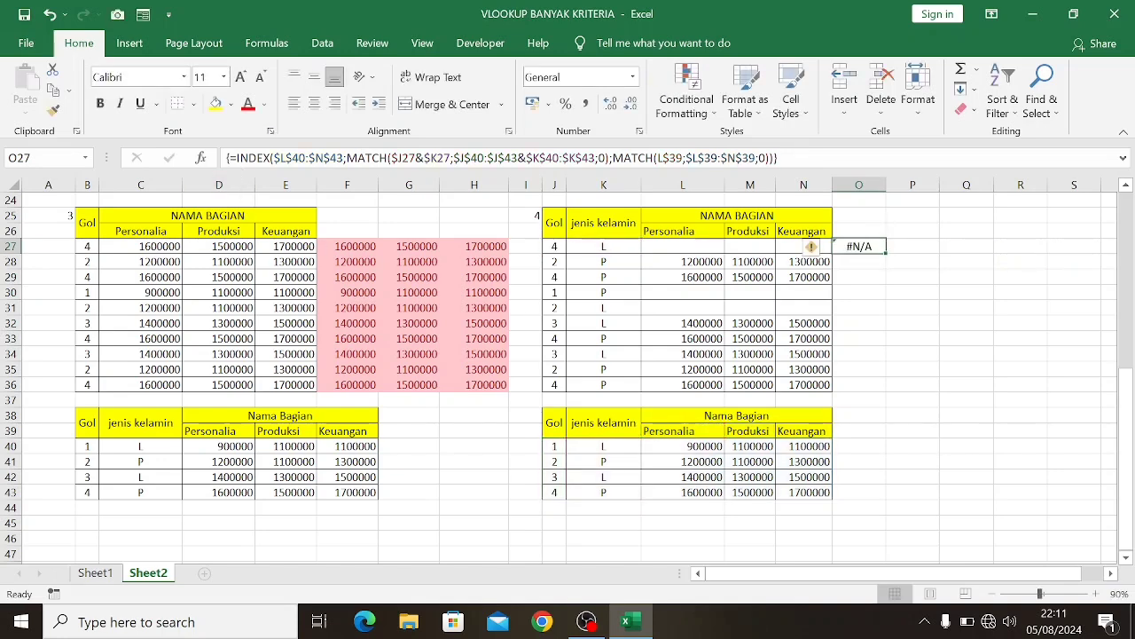
Wrap the O27 INDEX formula in IFERROR with "" for errors, enter it as an array formula, and fill it through O27:Q36
key(F2)
click(233, 158)
text(IF)
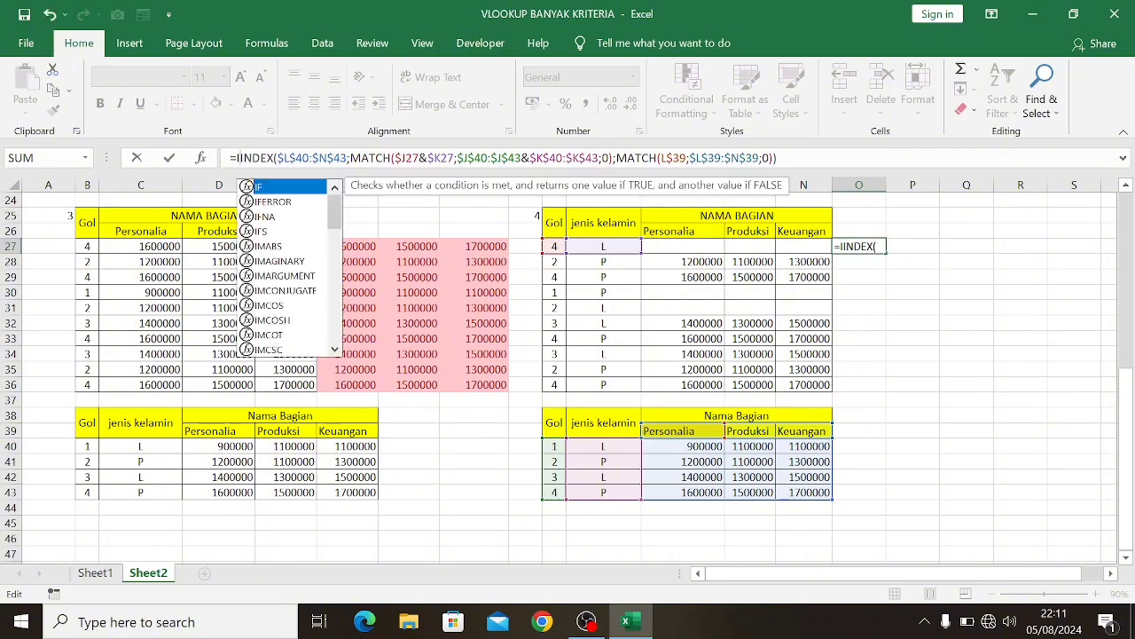
key(Down)
key(Tab)
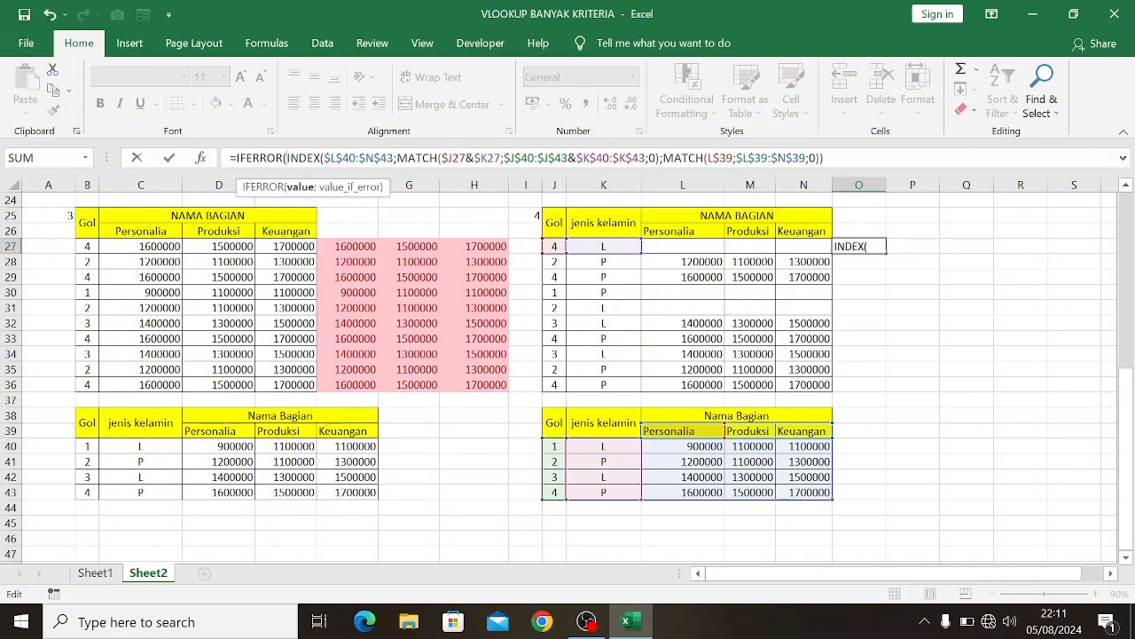
click(824, 158)
text(;""))
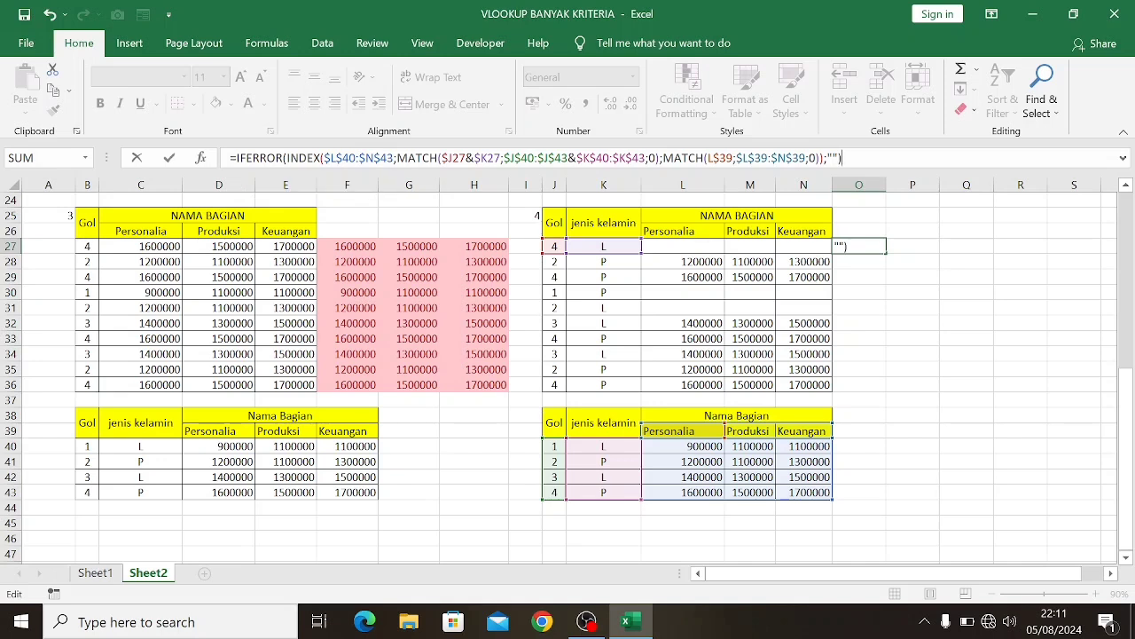
key(ctrl+shift+Return)
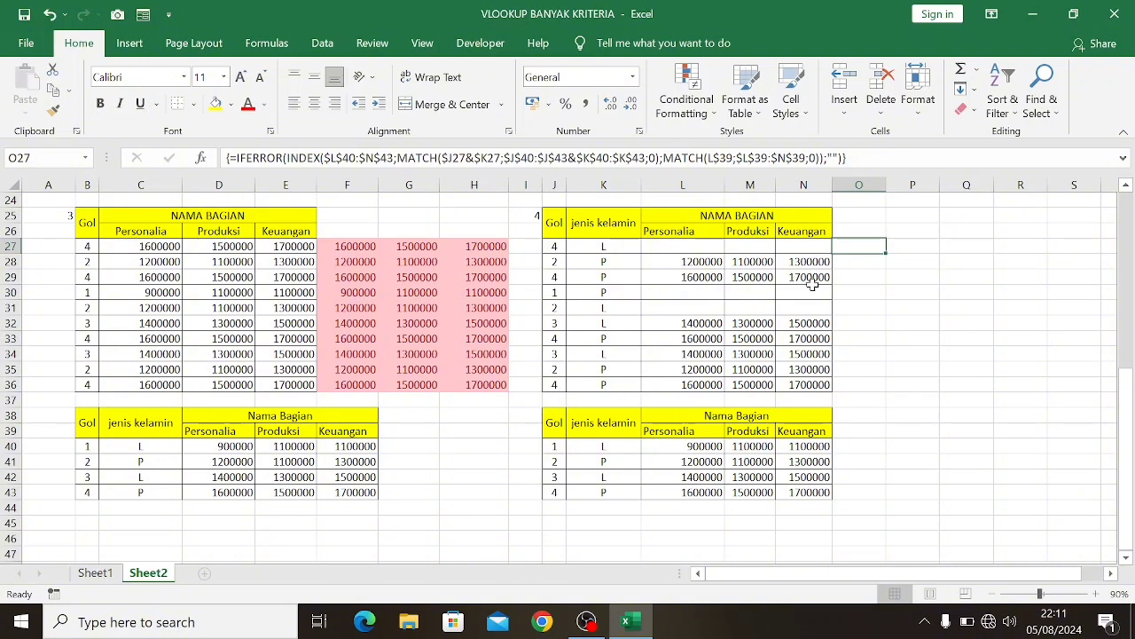
drag(886, 253, 974, 396)
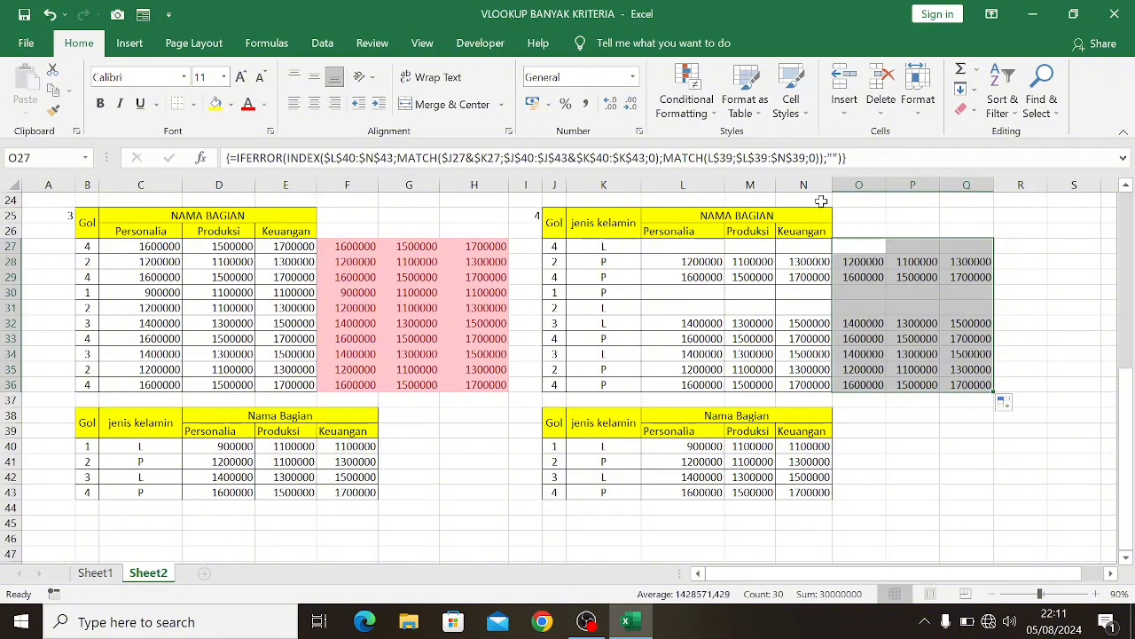
Highlight cells in O27:Q36 equal to the relative reference =L27 using Light Red Fill with Dark Red Text
click(696, 117)
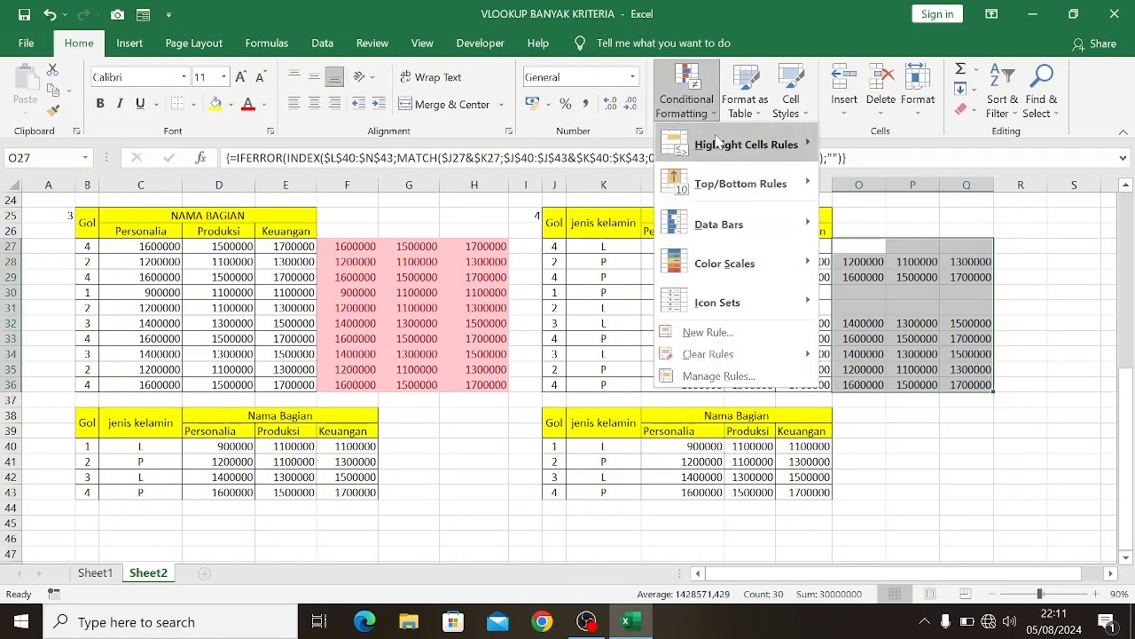
mouse_move(745, 144)
click(884, 262)
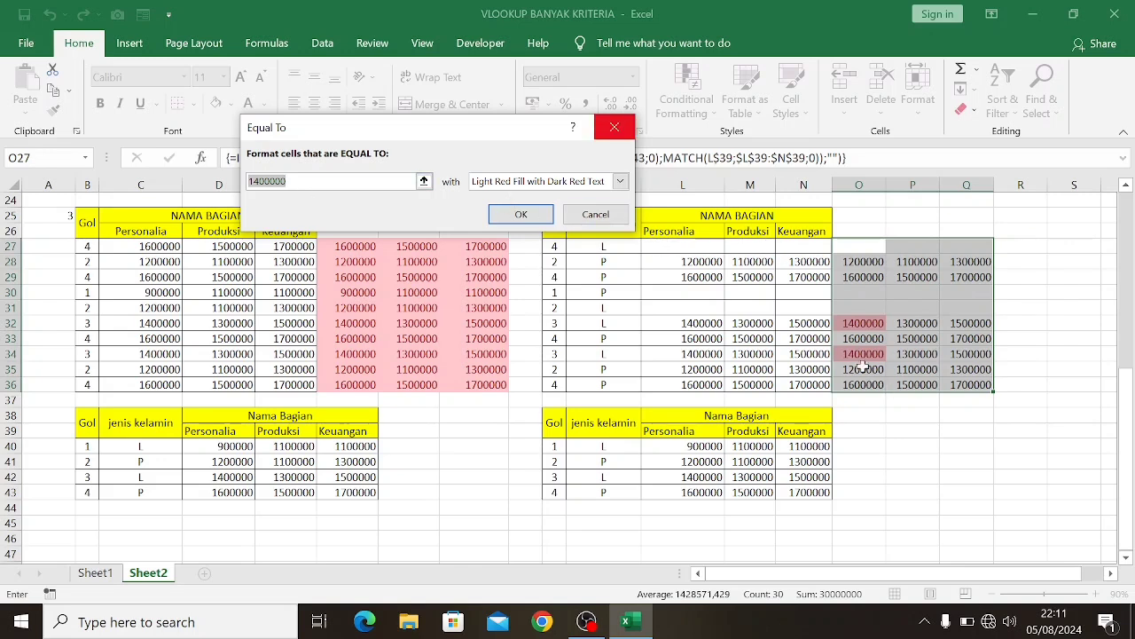
click(679, 246)
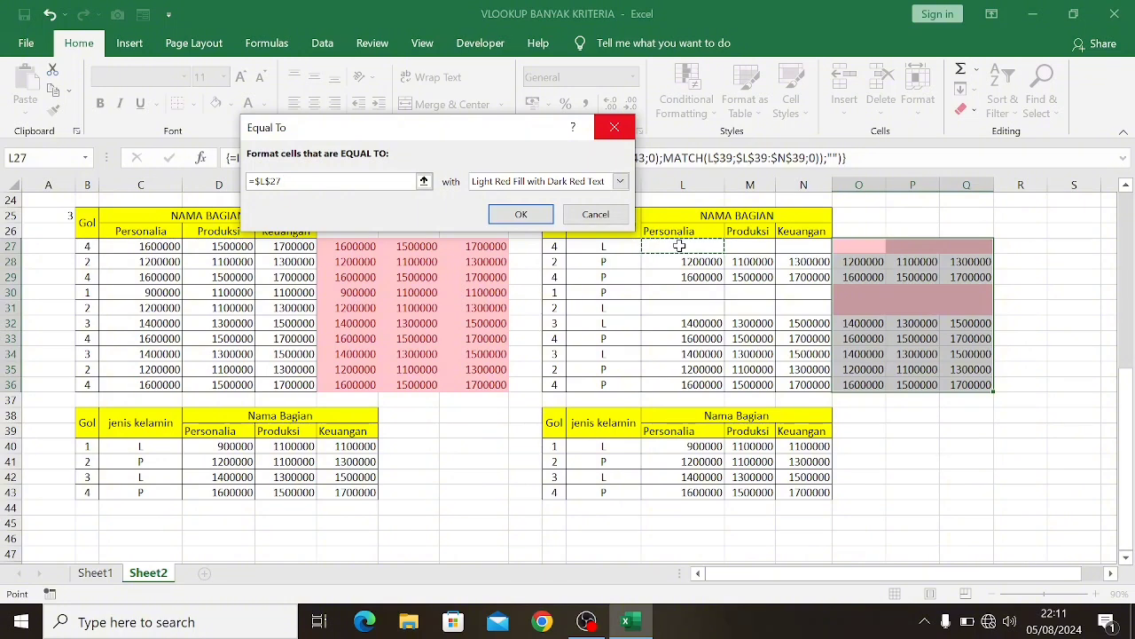
key(F4)
key(F4)
key(F4)
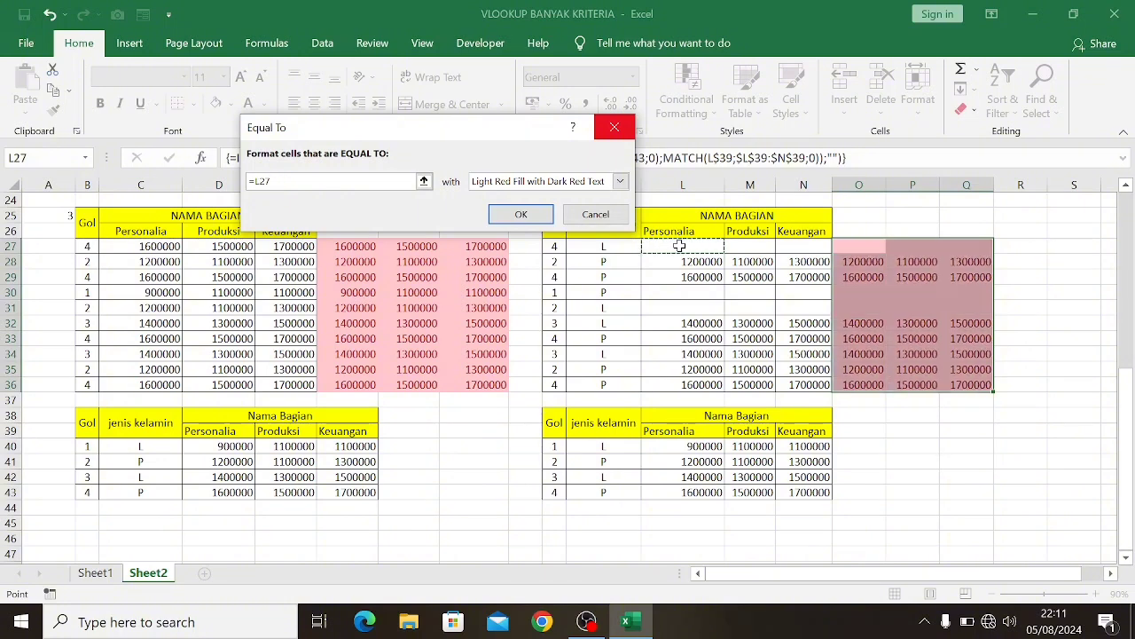
click(524, 215)
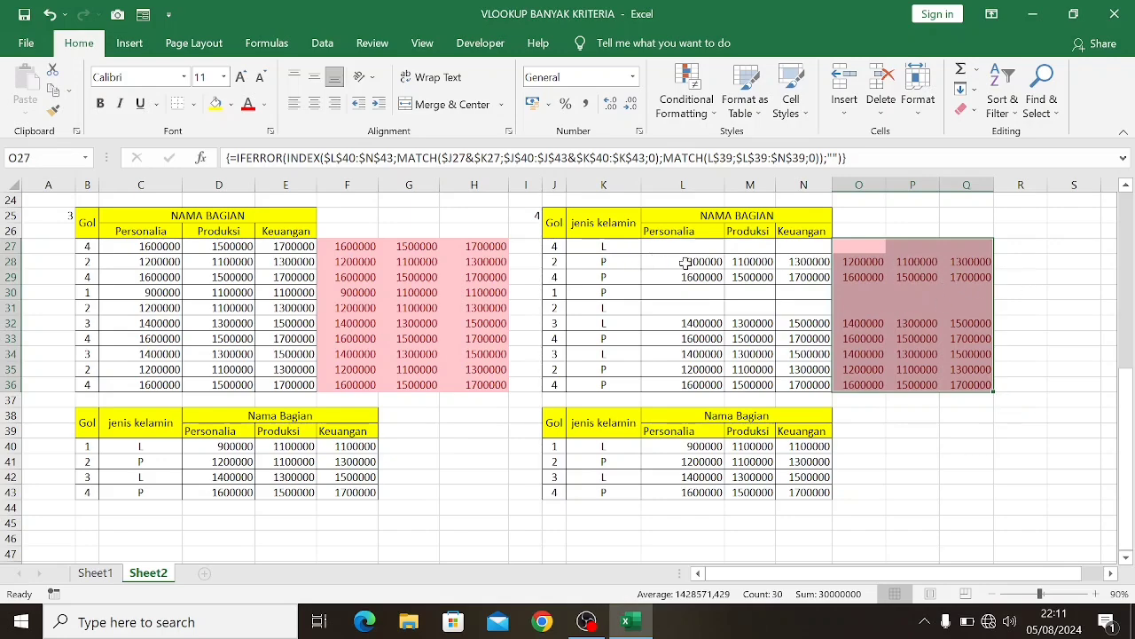
Review exercise tables 1 to 4 on Sheet2, comparing their values with the highlighted check results beside them
scroll(697, 301, up, 5)
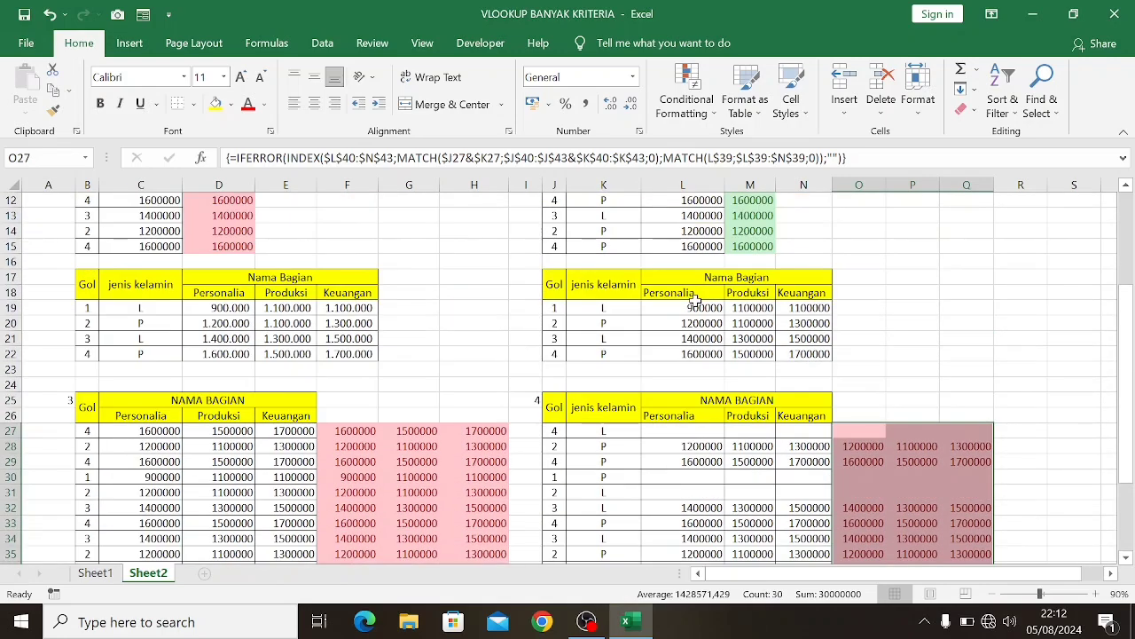
click(992, 593)
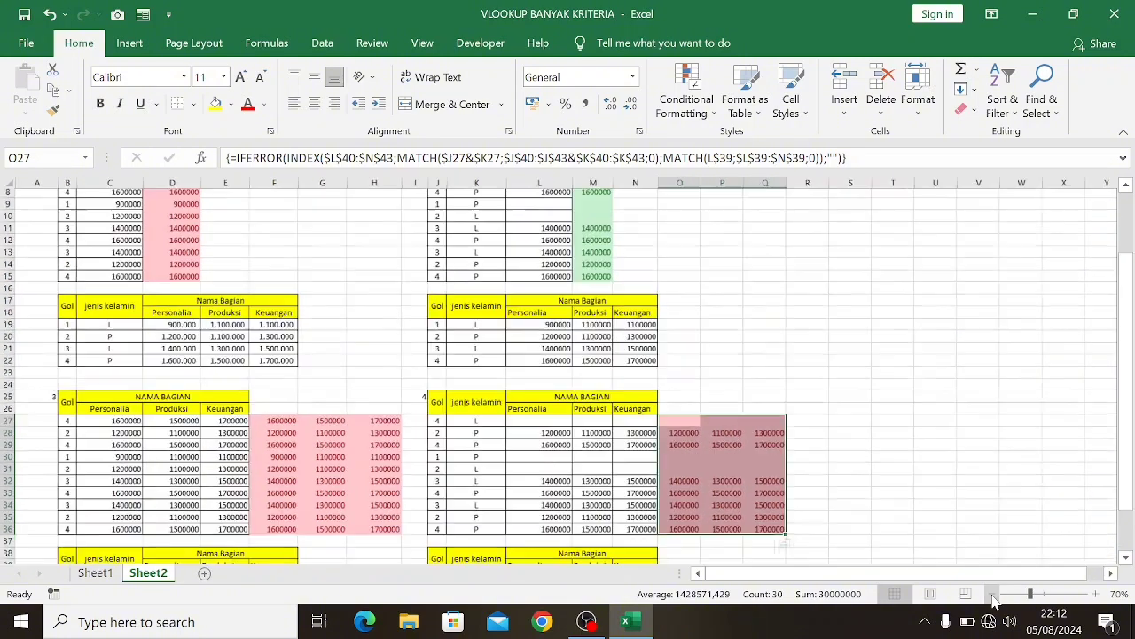
click(991, 594)
scroll(860, 479, up, 5)
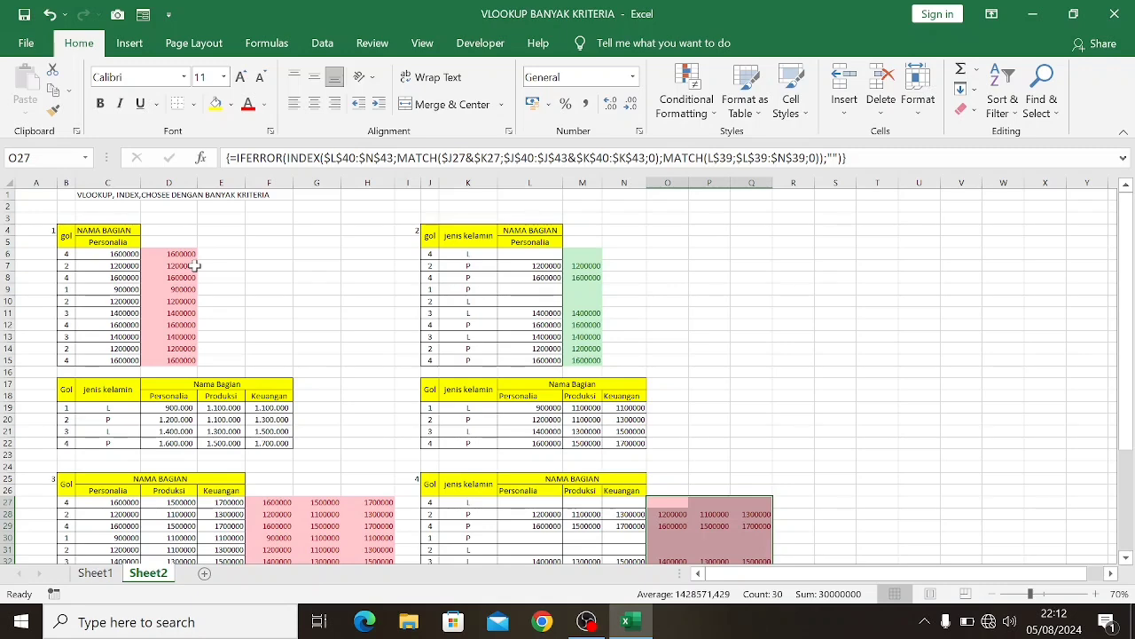
scroll(197, 264, down, 3)
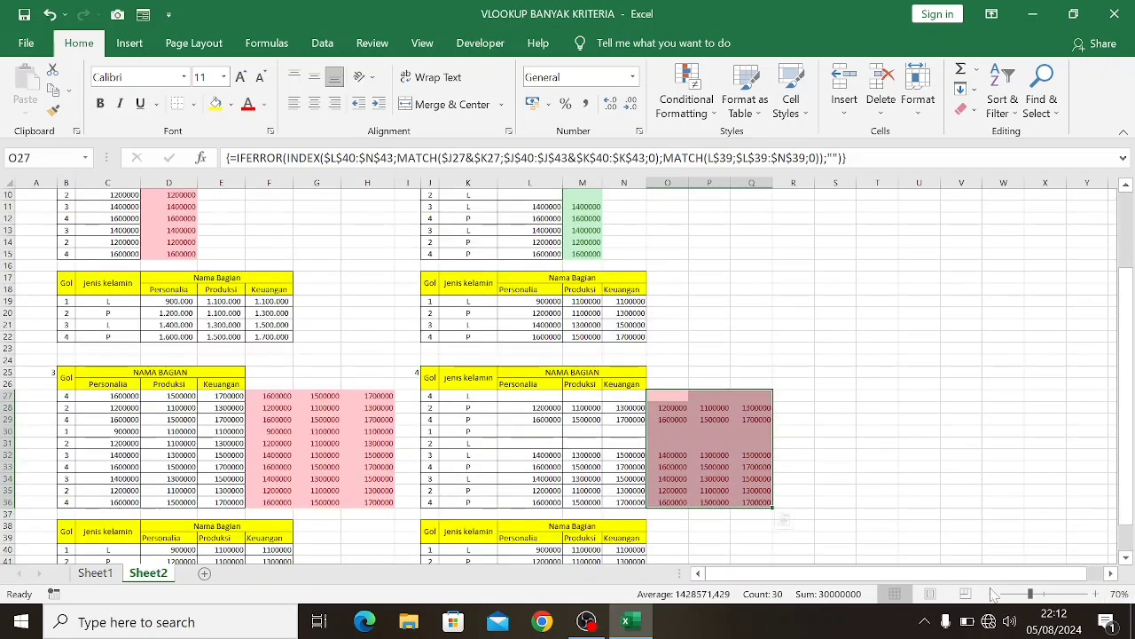
click(1097, 593)
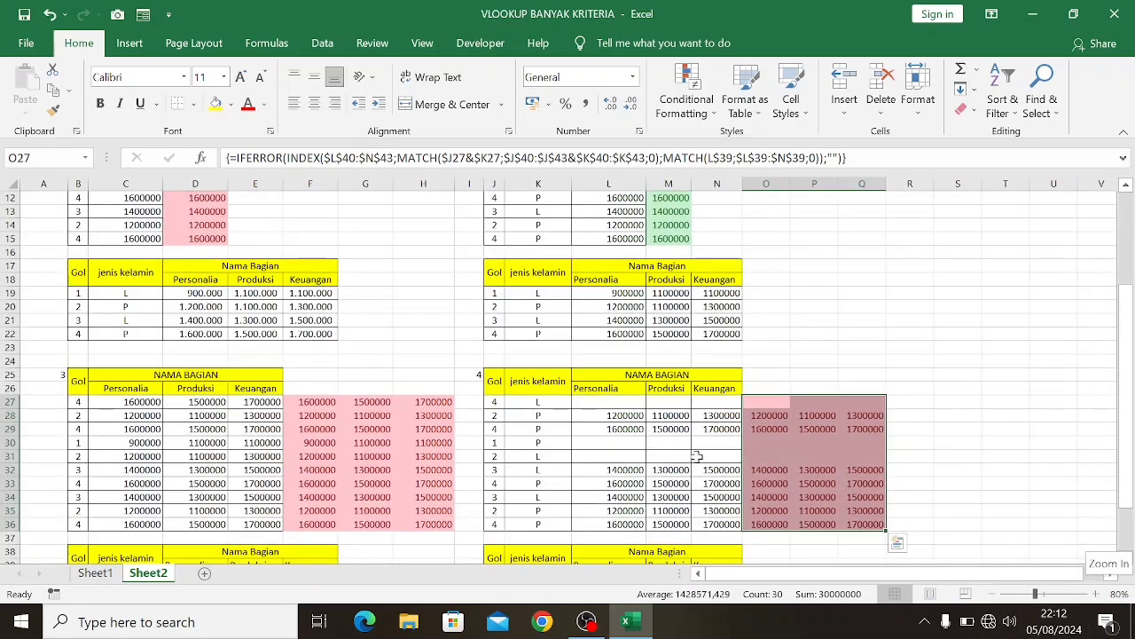
scroll(388, 342, up, 4)
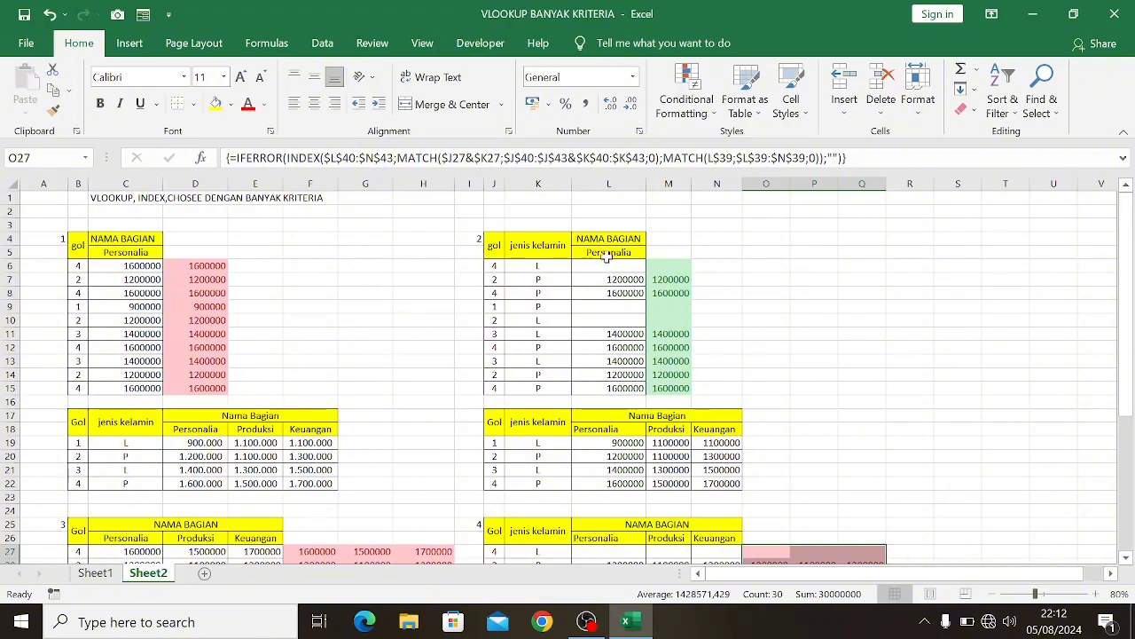
scroll(507, 255, down, 2)
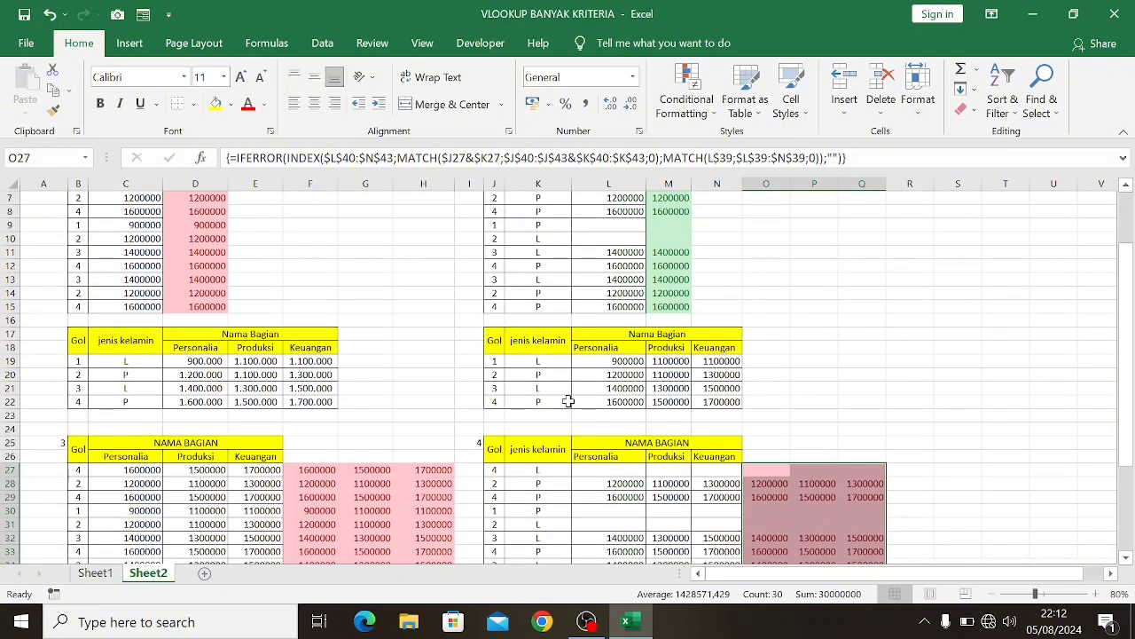